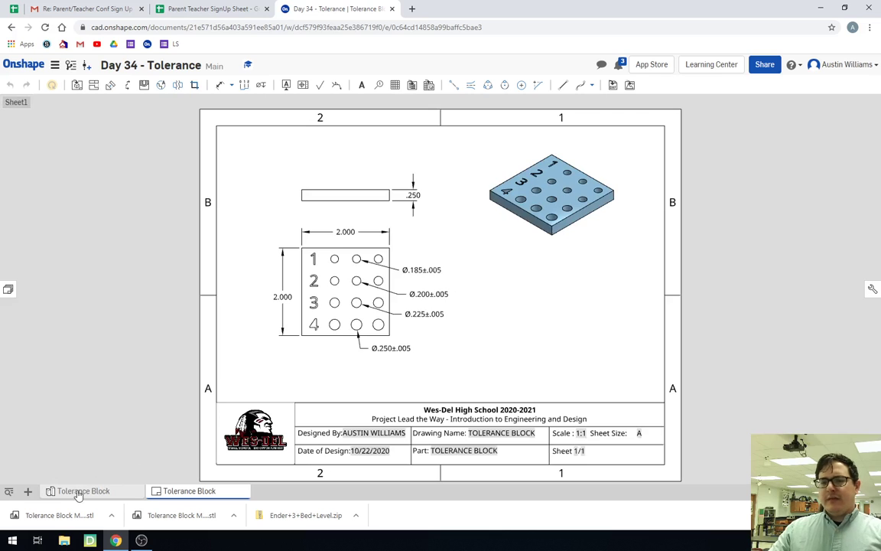
- Open the Tolerance Block Part Studio and reposition the view of the block
left_click(78, 491)
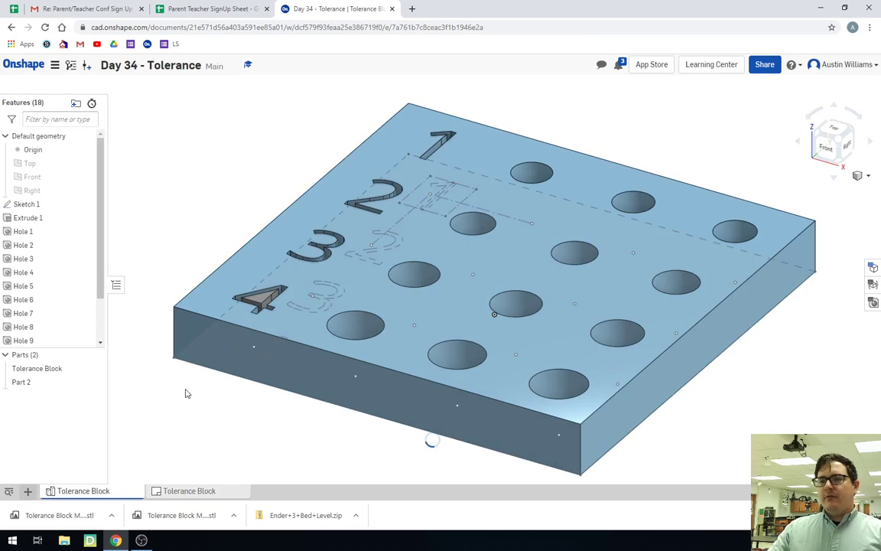
middle_click_drag(172, 413, 237, 399)
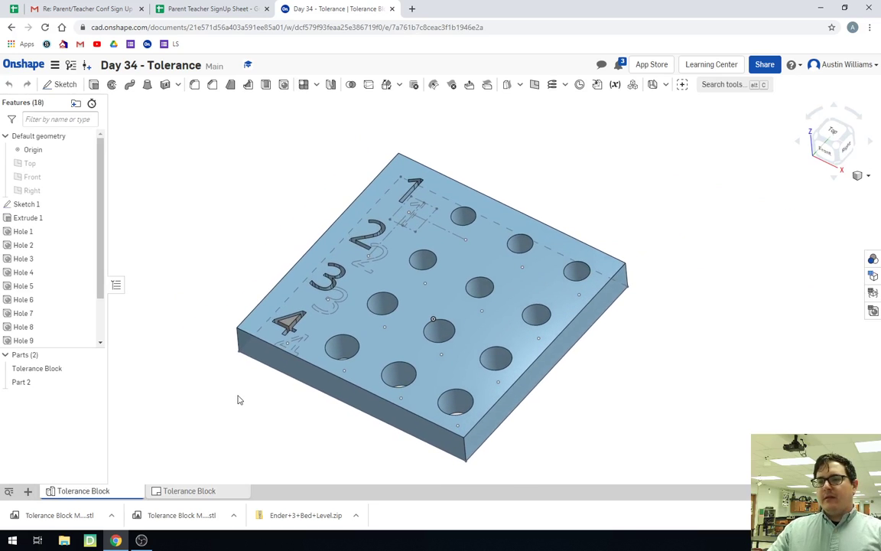
- Add a new Part Studio and begin Sketch 1 on the Top plane, viewed normal to it
left_click(28, 492)
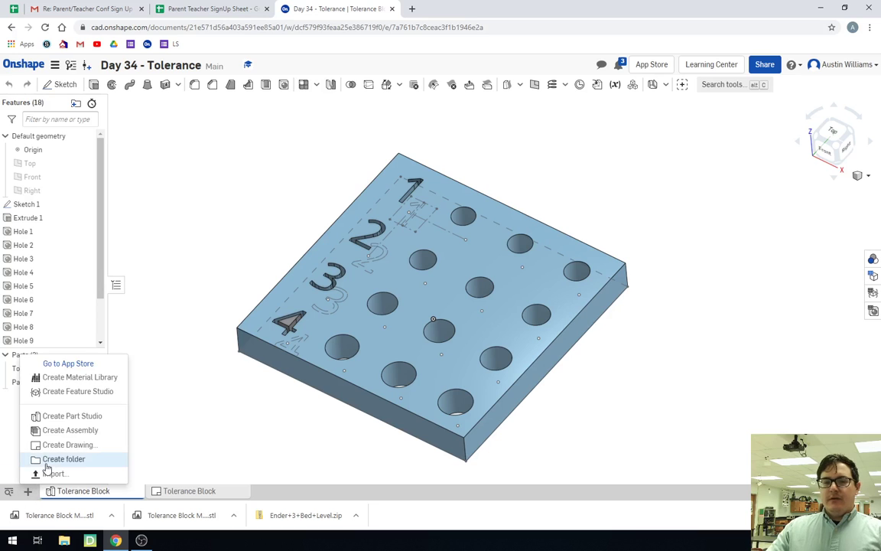
left_click(59, 419)
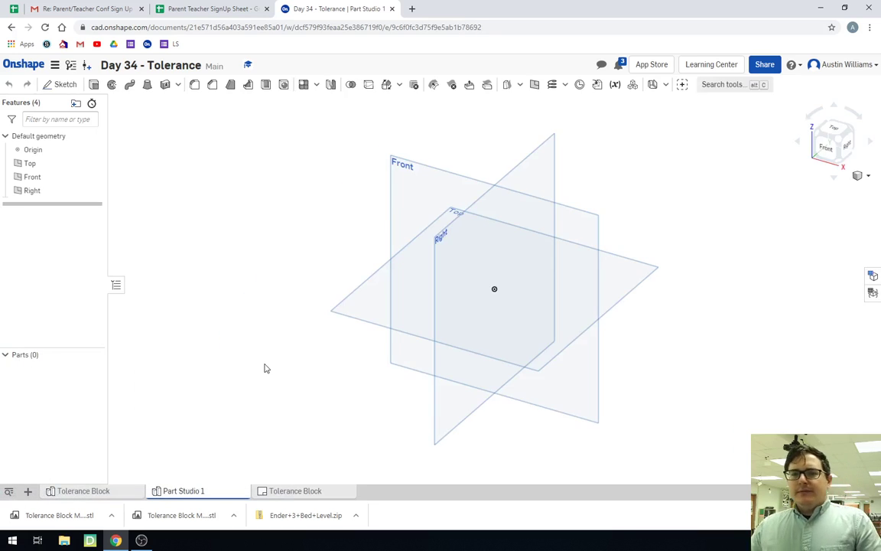
left_click(69, 84)
left_click(368, 303)
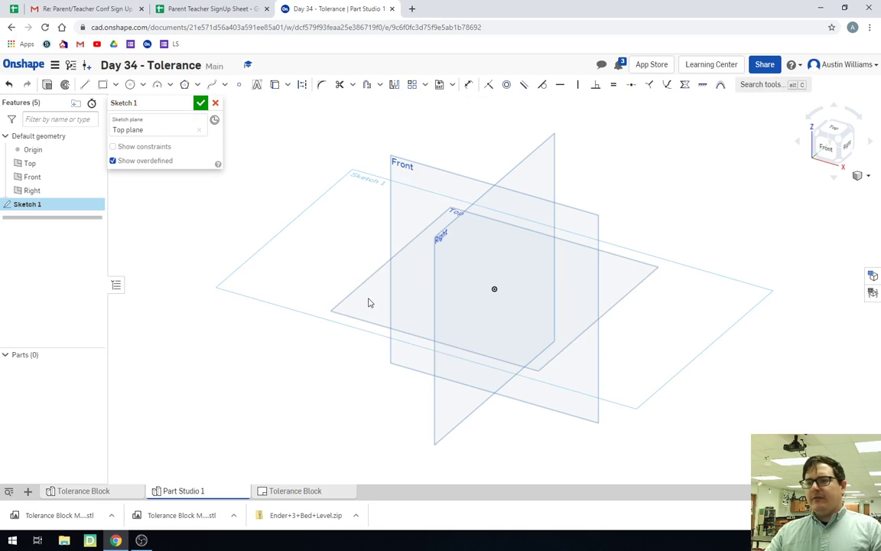
right_click(368, 300)
left_click(407, 439)
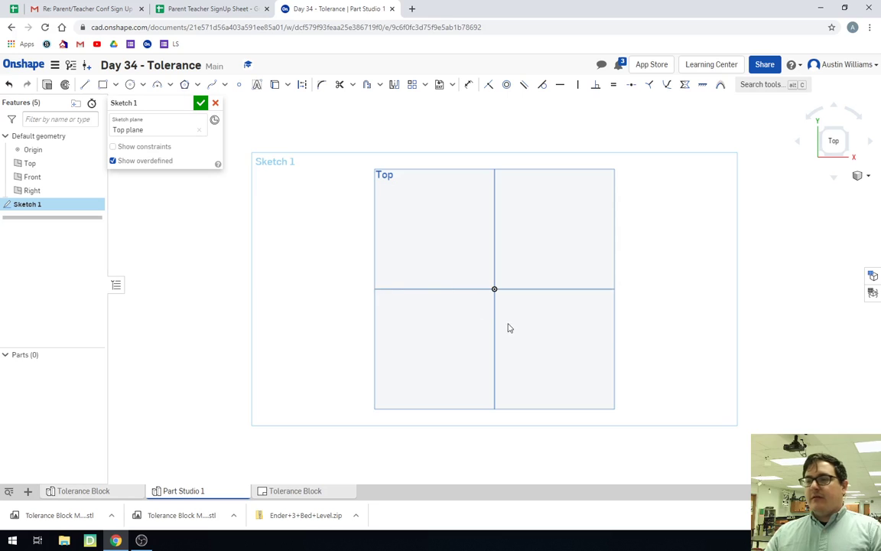
- Draw a center-point rectangle on the origin and dimension its height to 2 in
key("g")
left_click(495, 290)
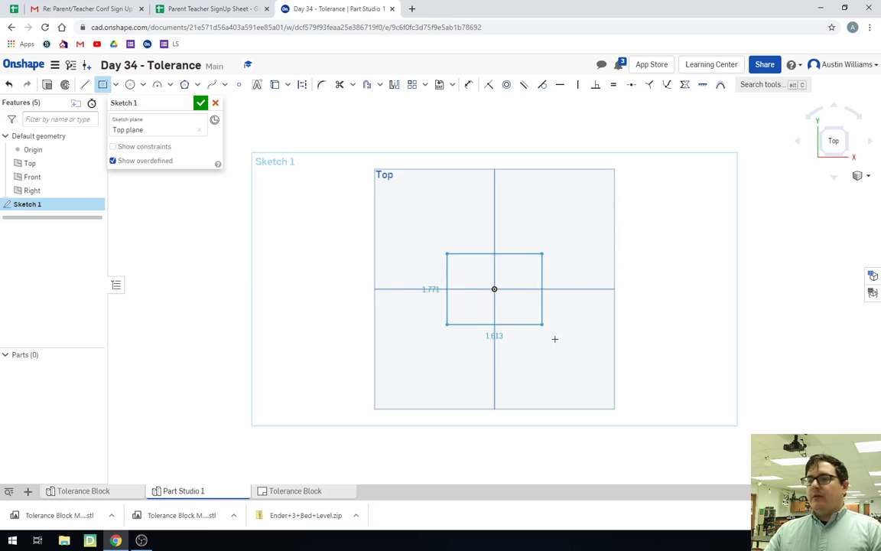
left_click(578, 372)
key("d")
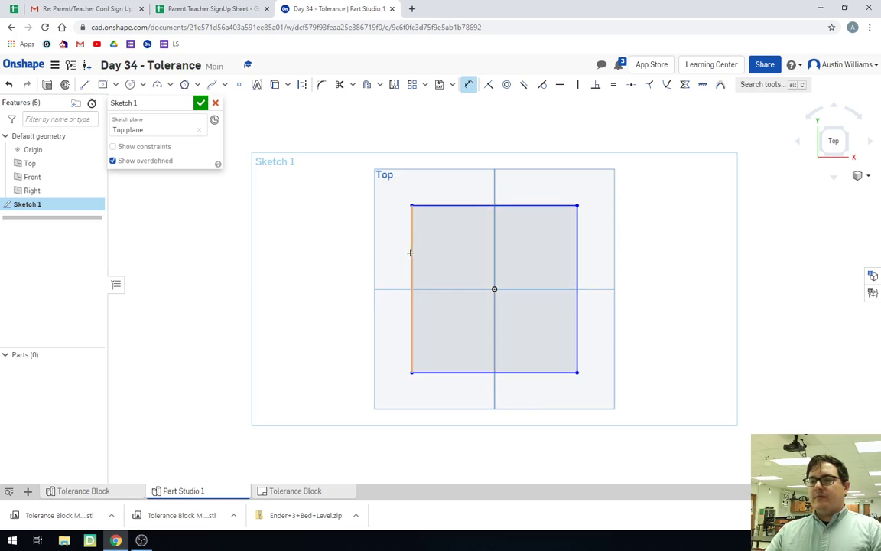
left_click(411, 251)
left_click(369, 255)
type("2")
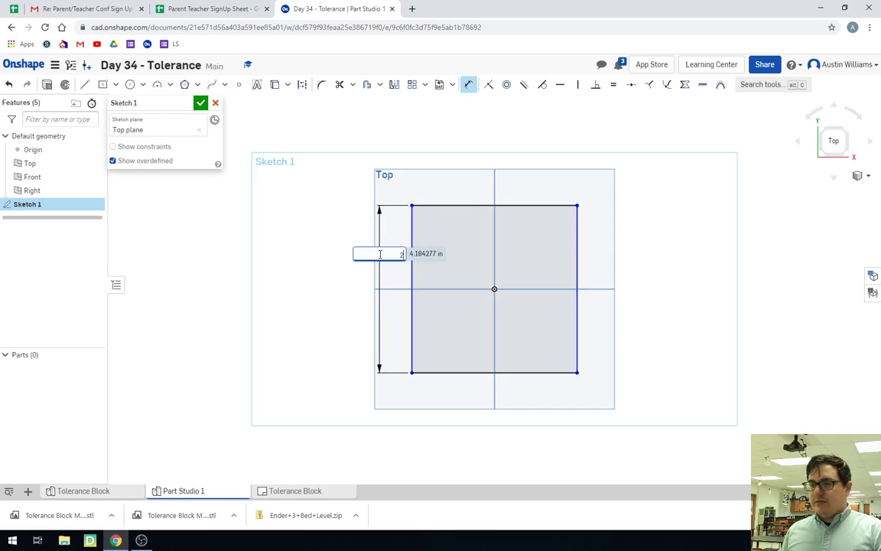
key("Return")
- Dimension the rectangle's bottom edge to a 2 in width and centre the square in view
scroll(507, 345, "up", 4)
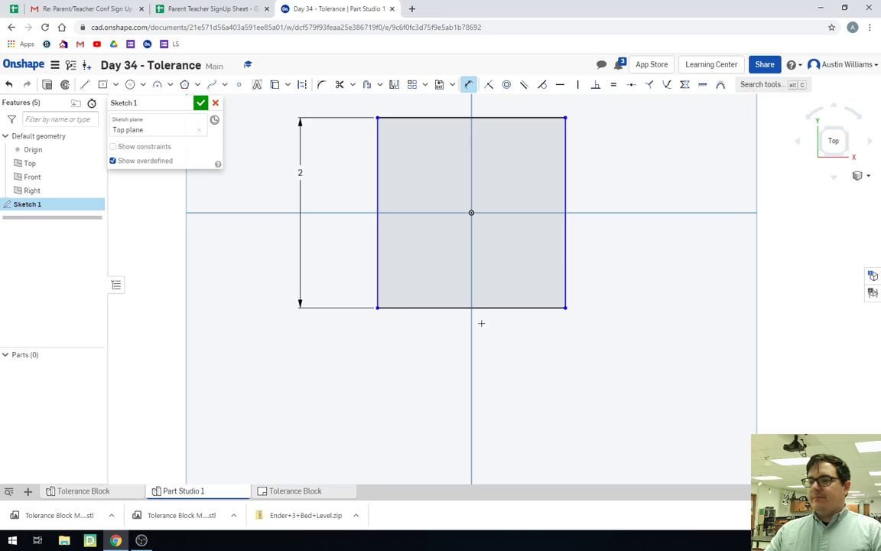
left_click(485, 308)
left_click(485, 336)
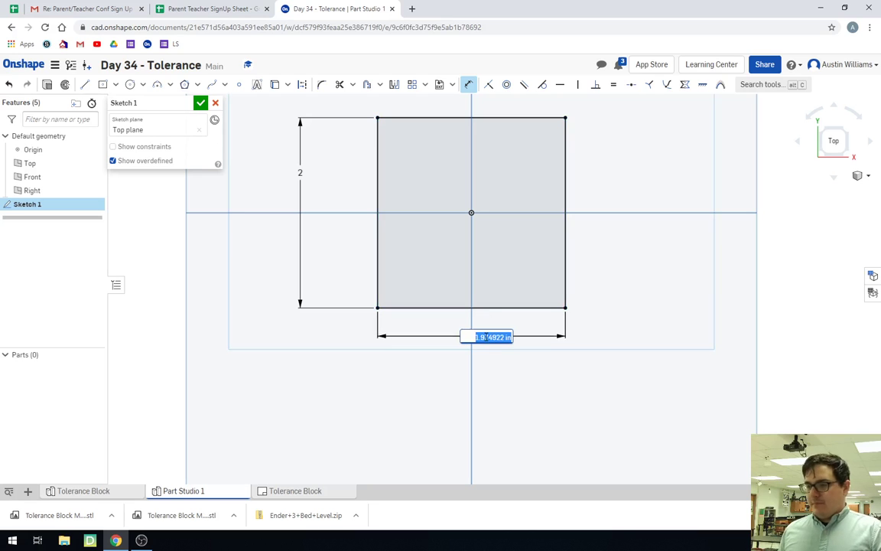
left_click(486, 337)
key("Return")
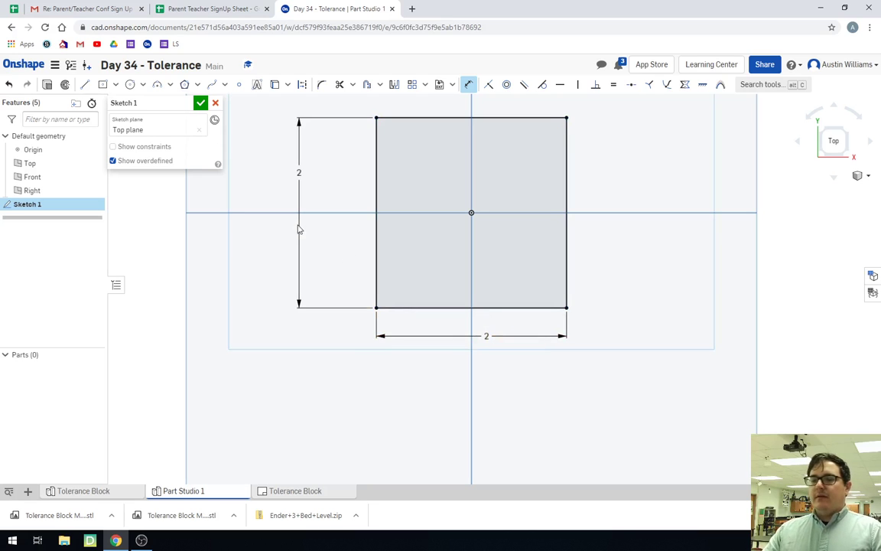
mouse_move(302, 271)
middle_mouse_down()
mouse_move(315, 321)
mouse_move(324, 324)
middle_mouse_up()
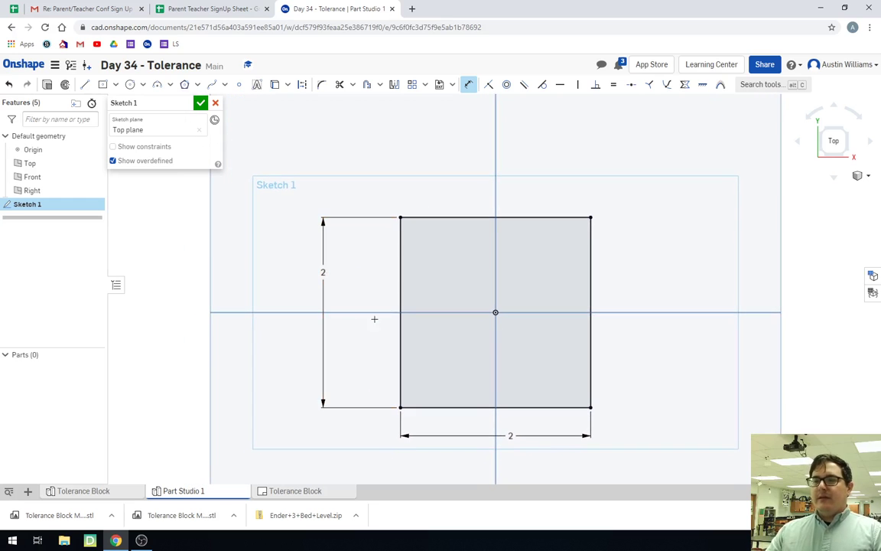
- Place a point near the top-left corner, dimensioned 0.25 in from the top and left edges
left_click(239, 84)
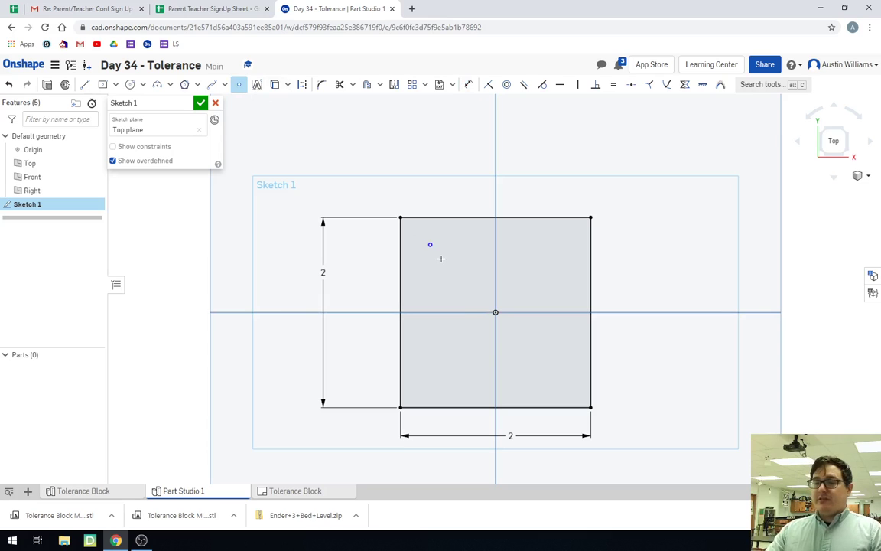
key("d")
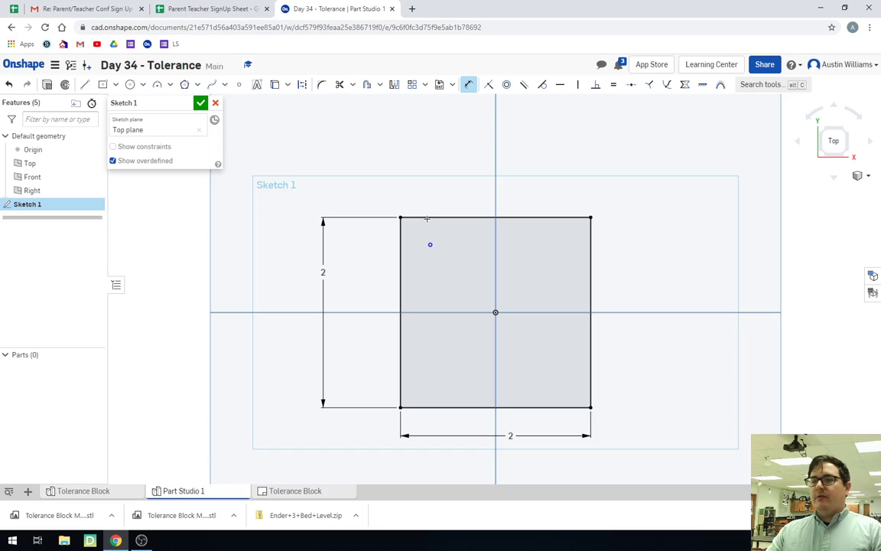
left_click(427, 219)
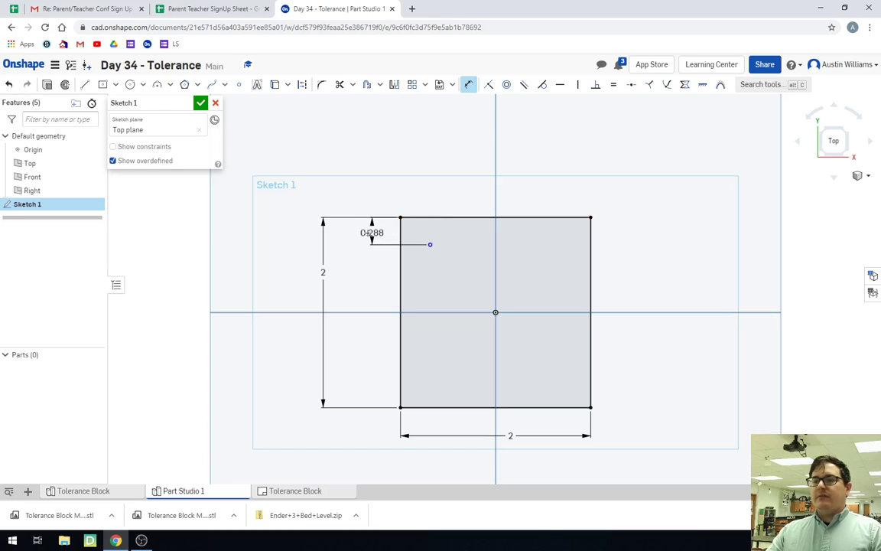
left_click(368, 231)
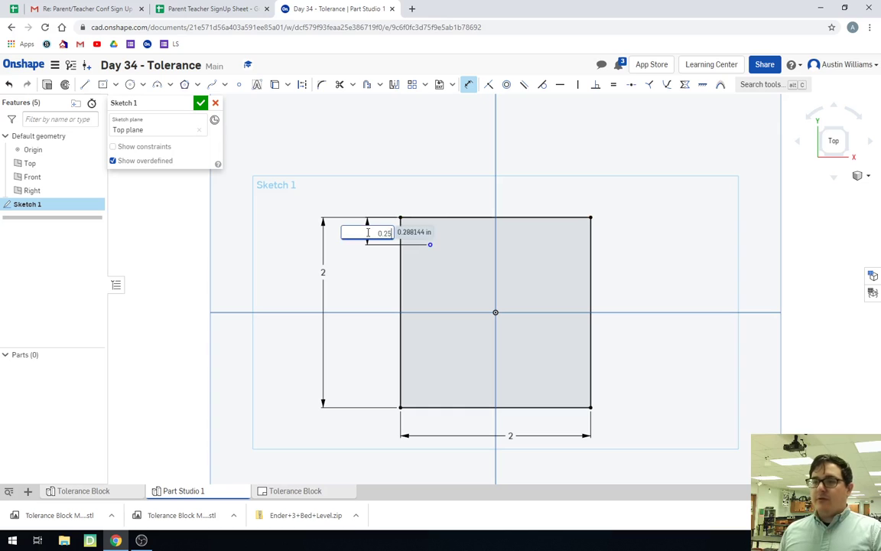
type("0.25")
key("Return")
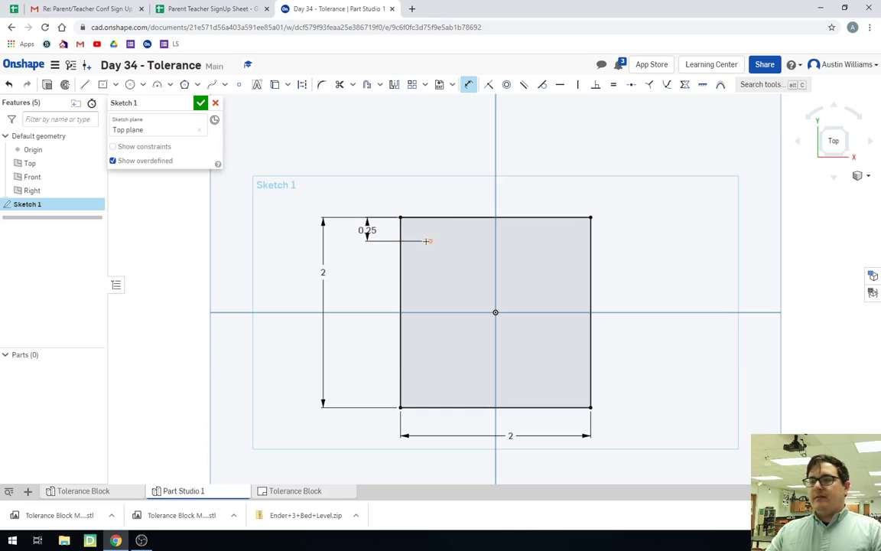
left_click(399, 231)
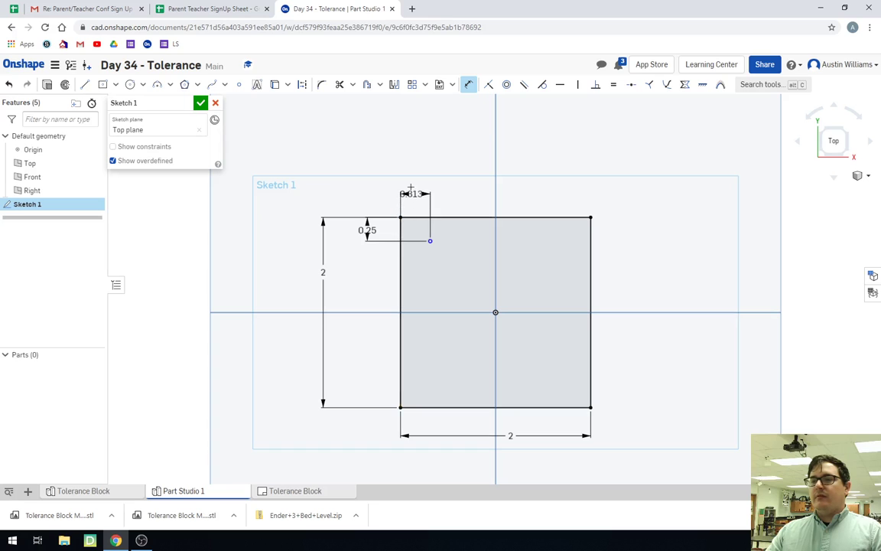
left_click(413, 185)
type("0.25")
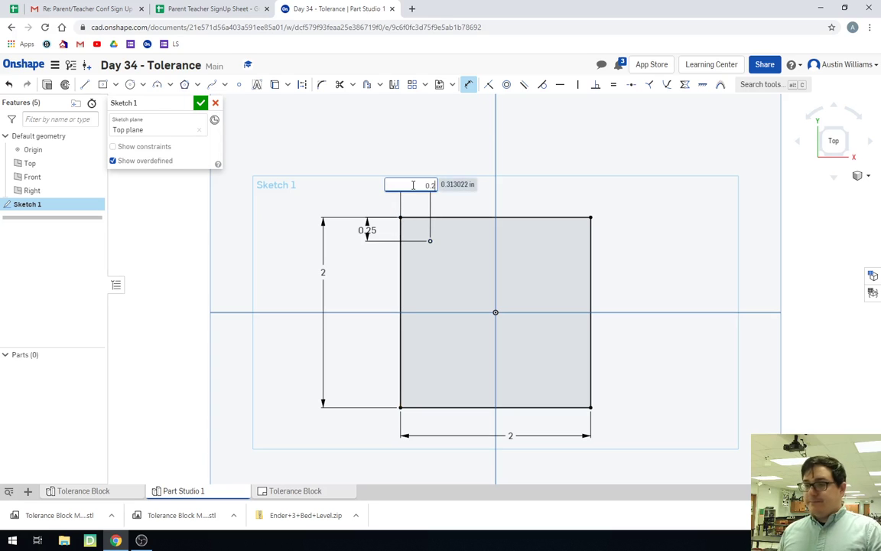
key("Return")
left_click_drag(411, 184, 360, 185)
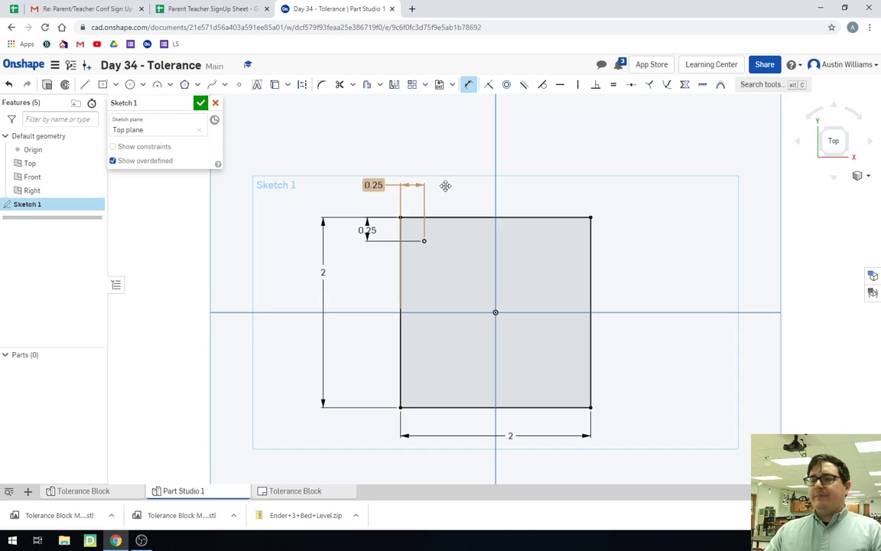
- Linear-pattern the corner point with 0.5 in spacing and 4 copies across
left_click(413, 85)
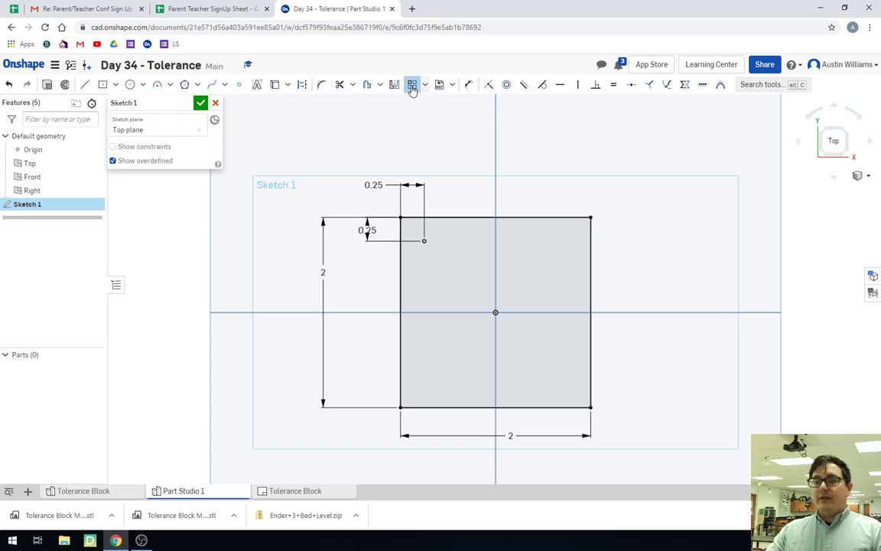
left_click(424, 242)
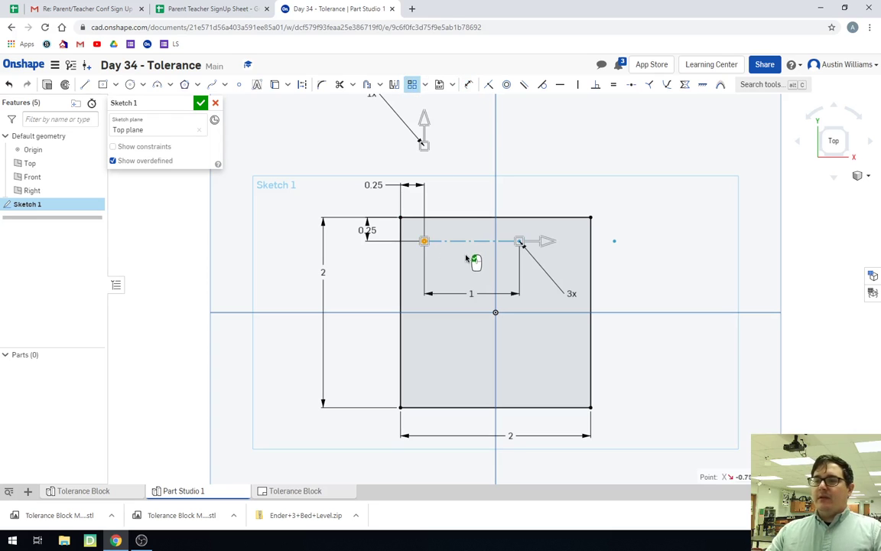
left_click_drag(422, 157, 419, 310)
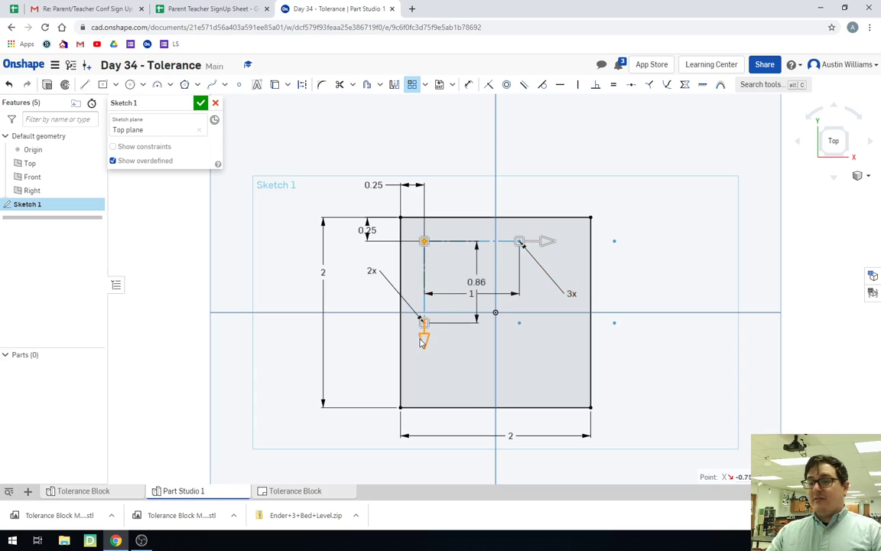
left_click_drag(420, 342, 418, 150)
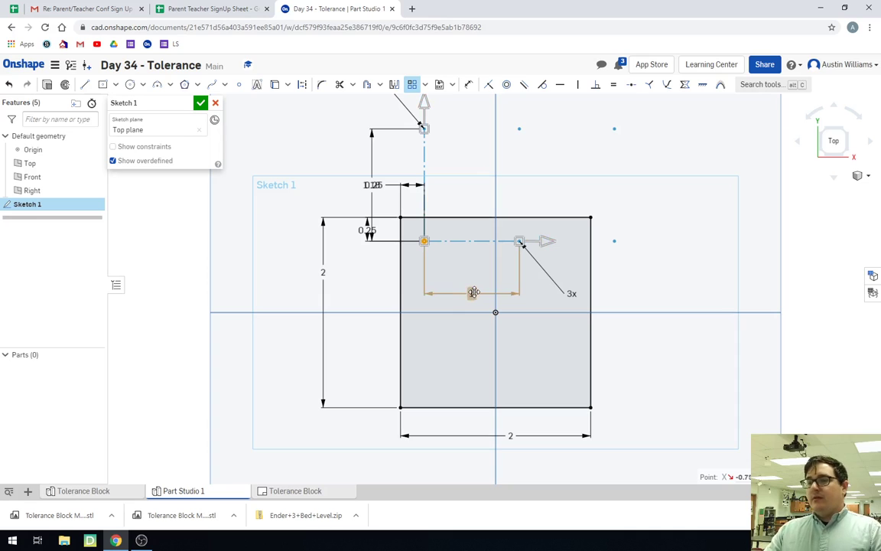
double_click(474, 293)
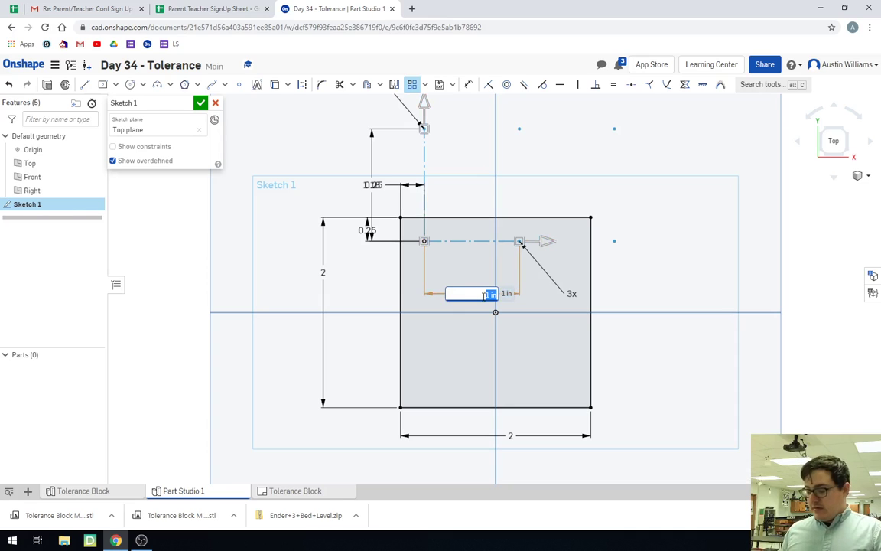
type("0.5")
key("Return")
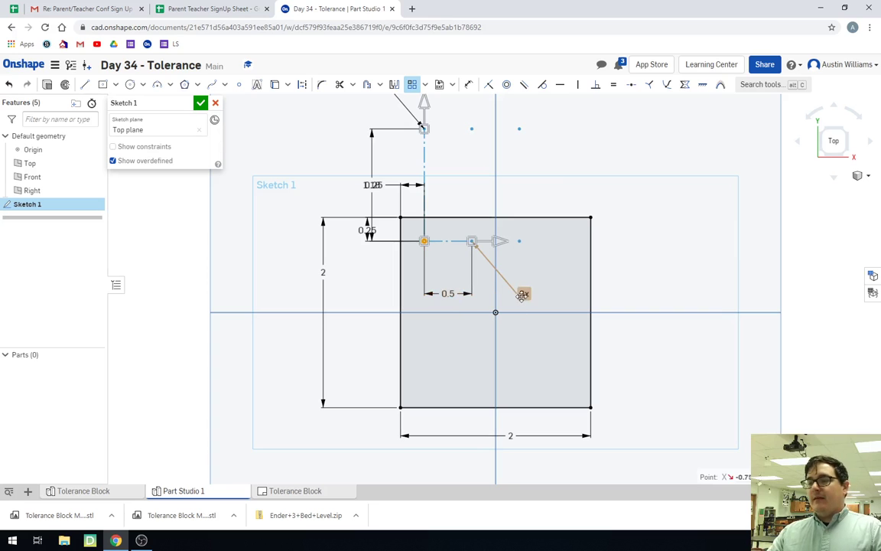
double_click(525, 294)
type("4")
key("Return")
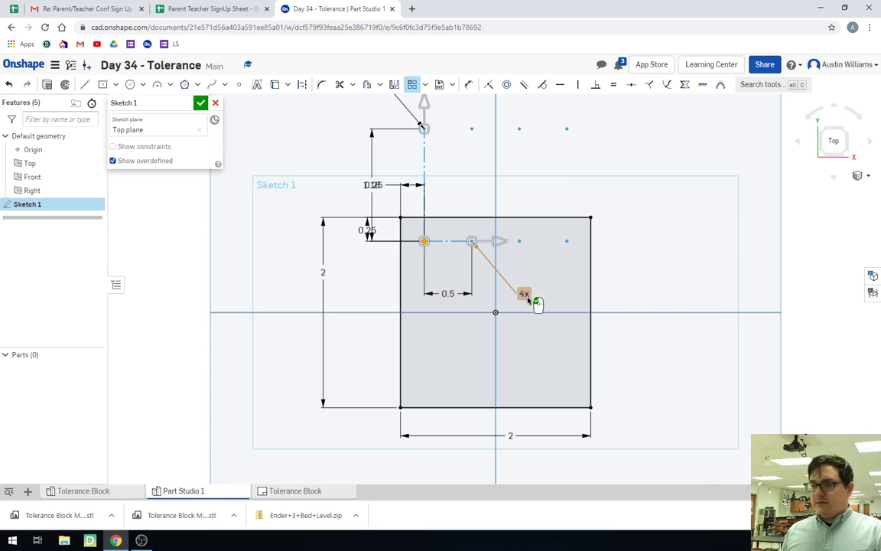
- Point the second direction downward with 0.5 in spacing and 4 instances, then close Sketch 1
left_click_drag(437, 111, 426, 339)
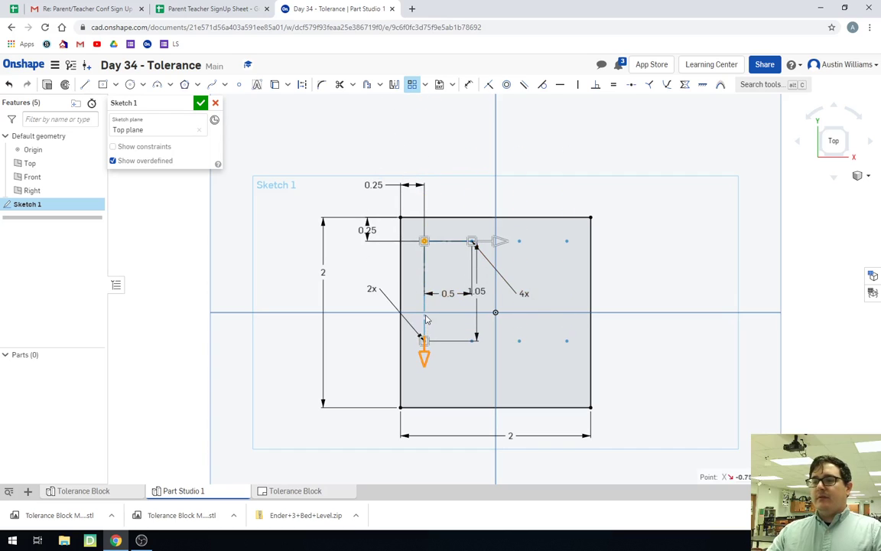
double_click(477, 292)
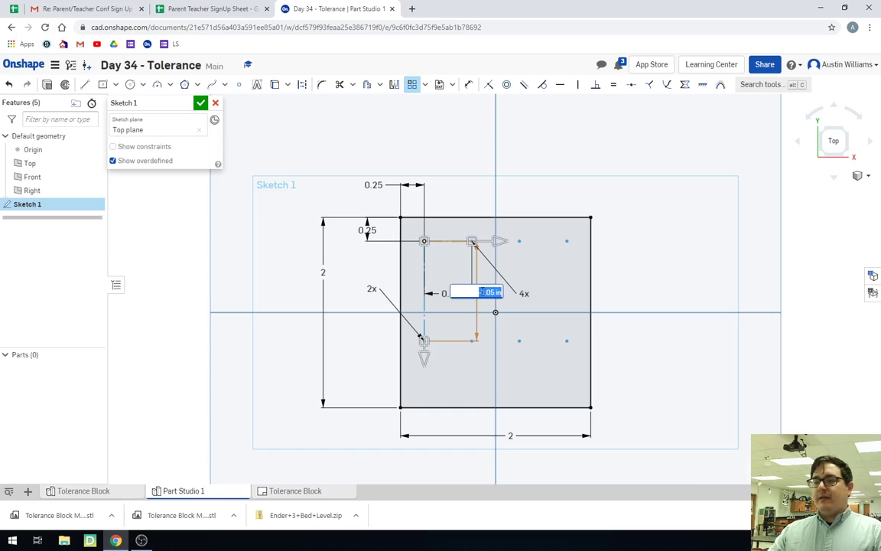
type("0.5")
key("Return")
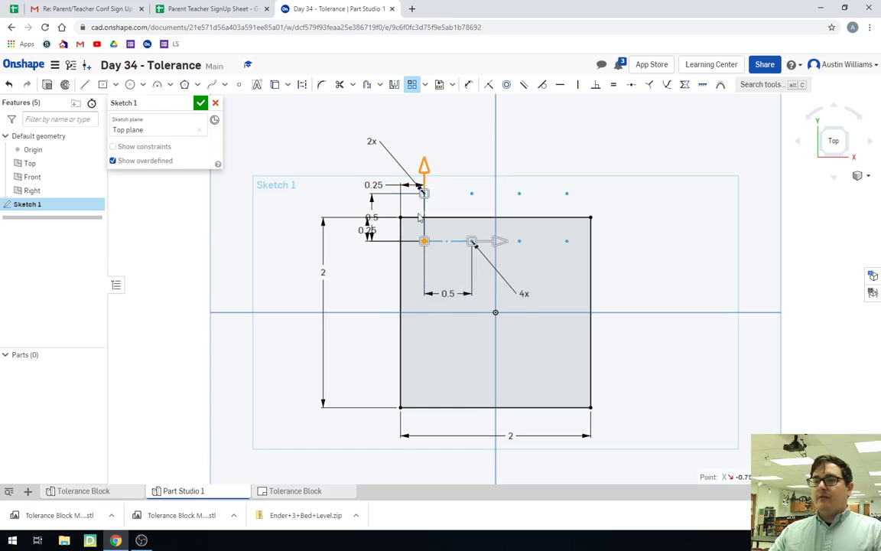
left_click_drag(419, 218, 429, 307)
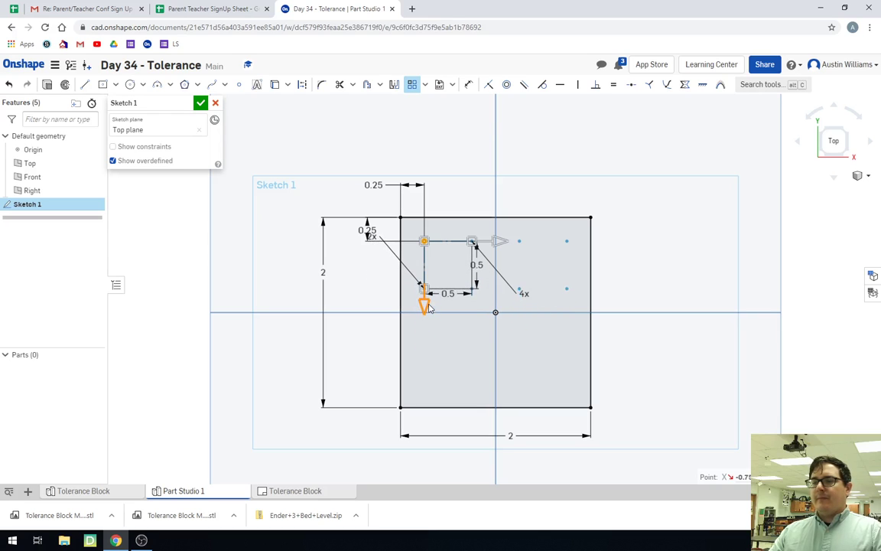
left_click_drag(371, 236, 370, 250)
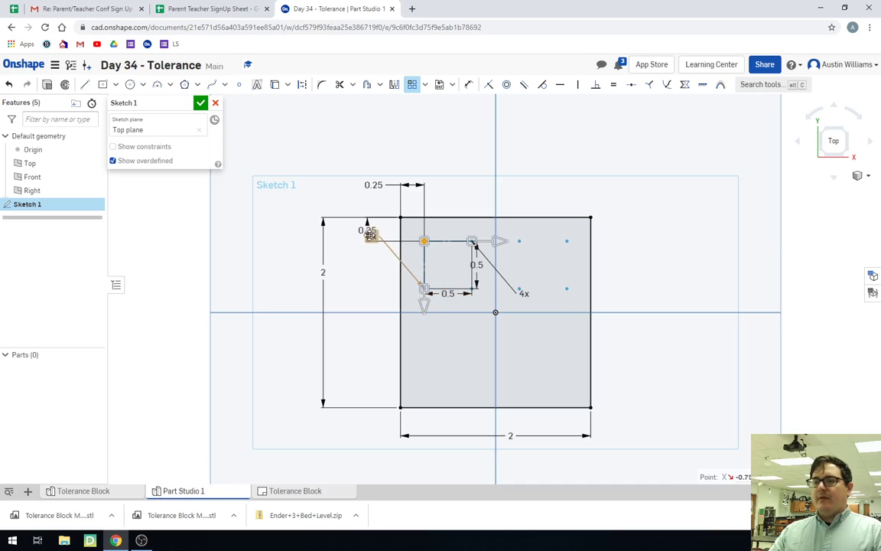
left_click_drag(367, 284, 366, 284)
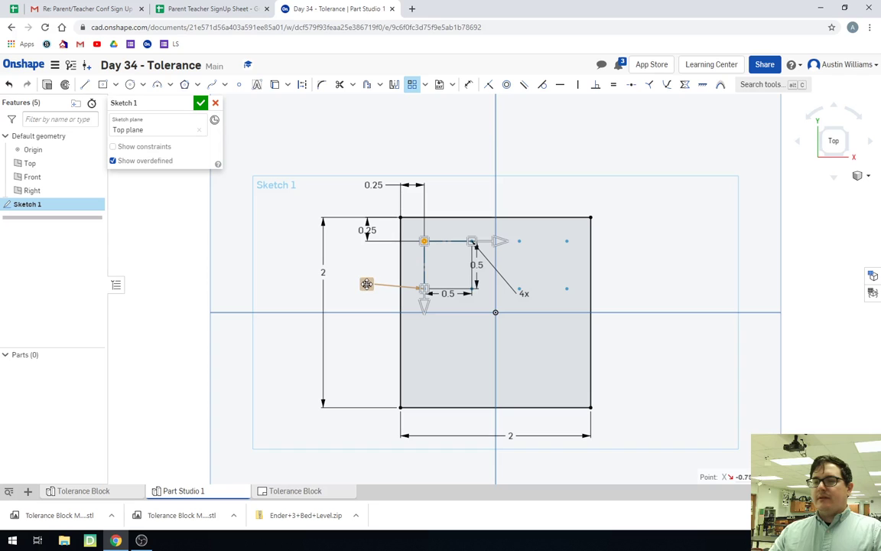
double_click(366, 284)
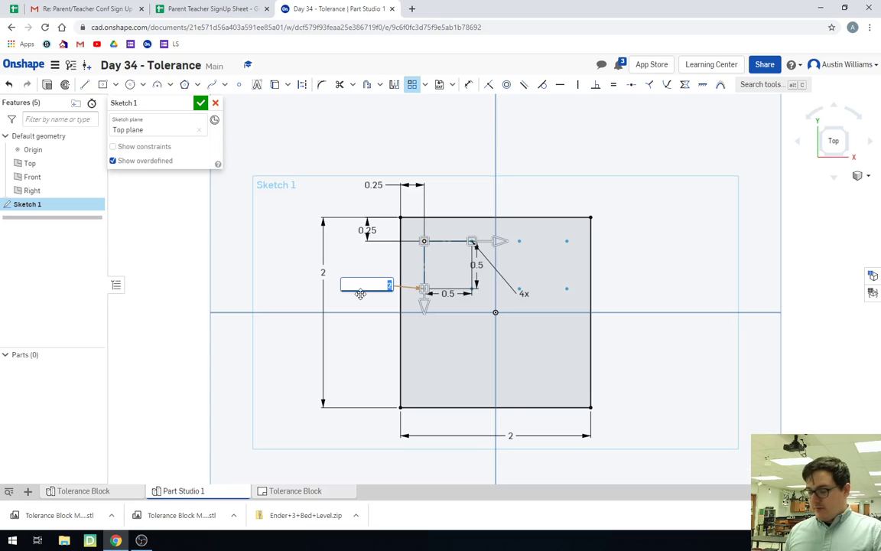
type("4")
key("Return")
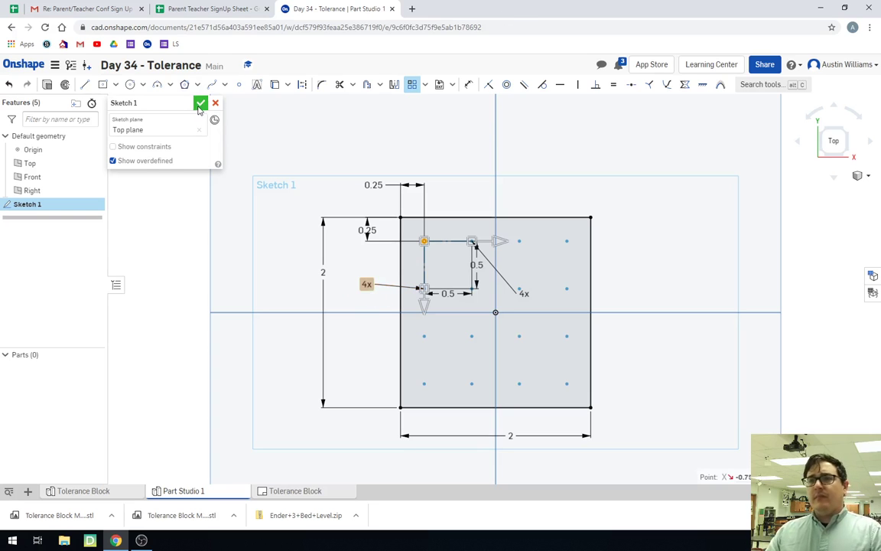
left_click(200, 103)
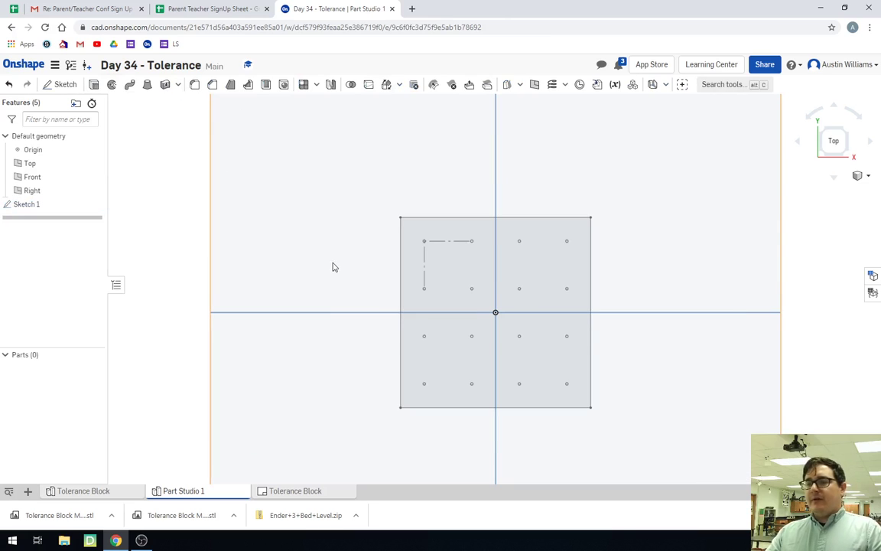
key("Up")
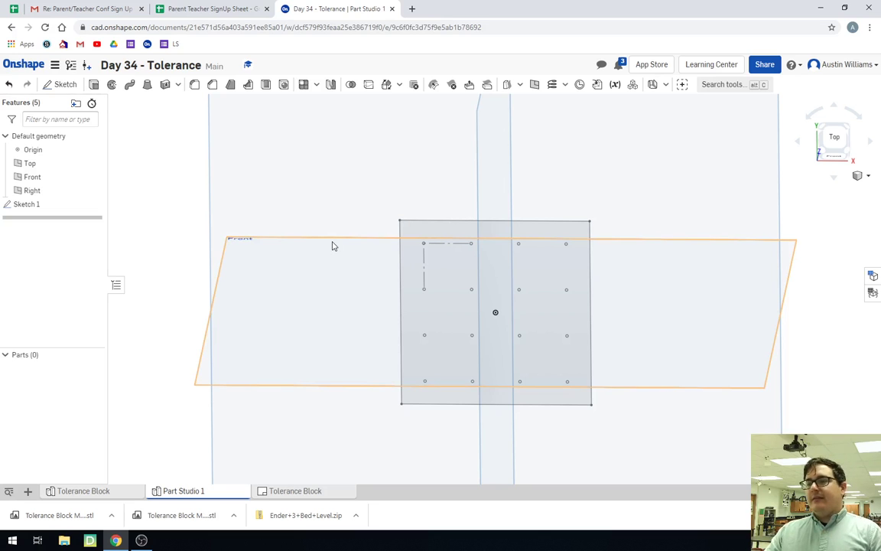
key("Down")
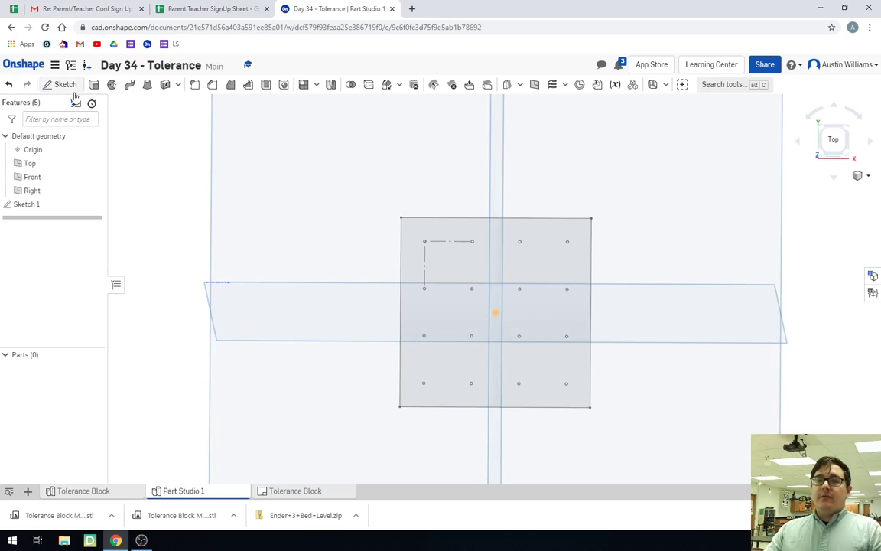
- Reopen Sketch 1 and draw a text box beside the left column of points
double_click(25, 204)
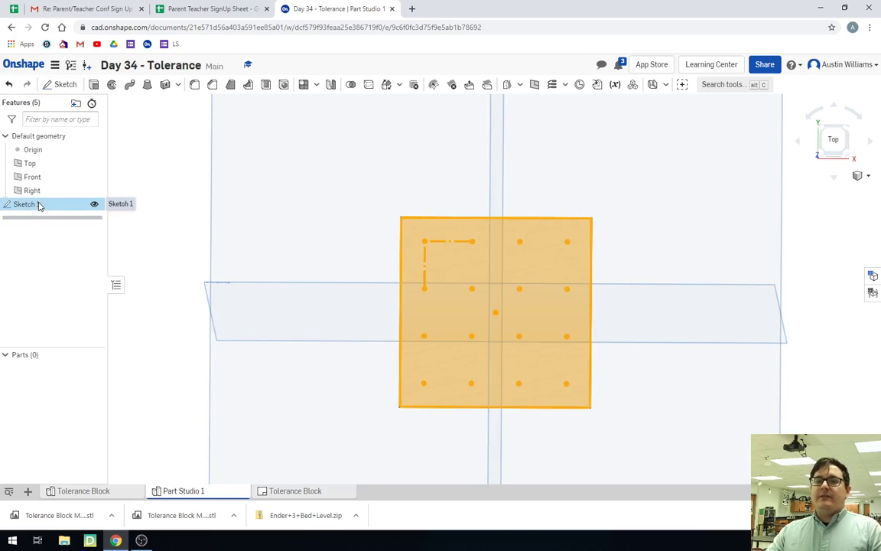
scroll(424, 244, "up", 5)
scroll(424, 243, "up", 2)
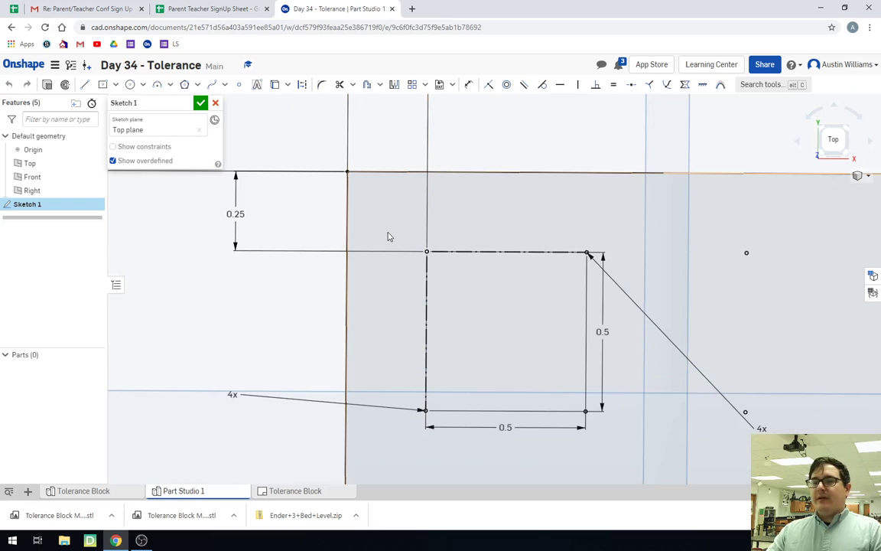
left_click(257, 84)
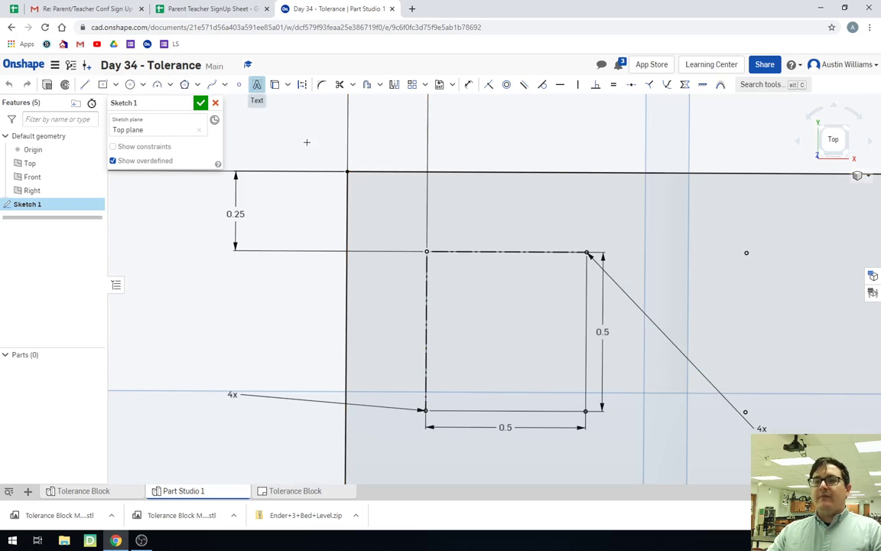
left_click(391, 210)
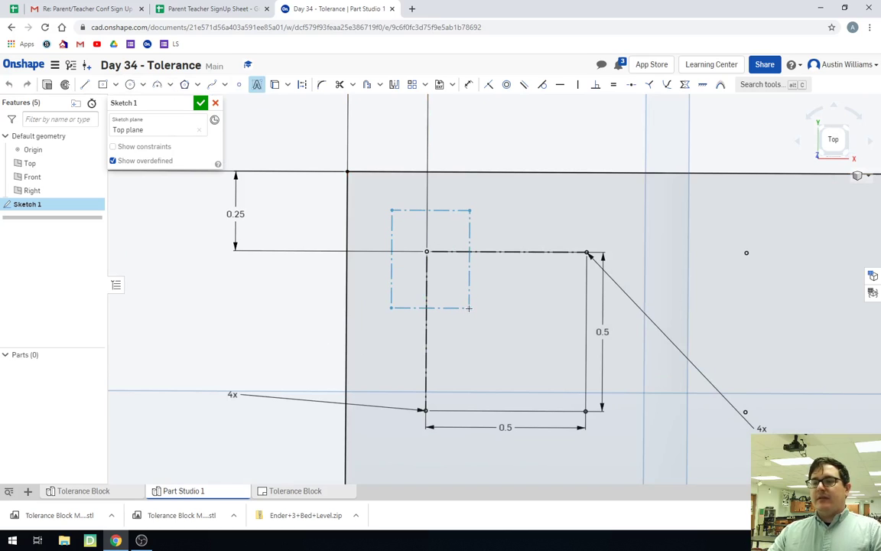
left_click(469, 307)
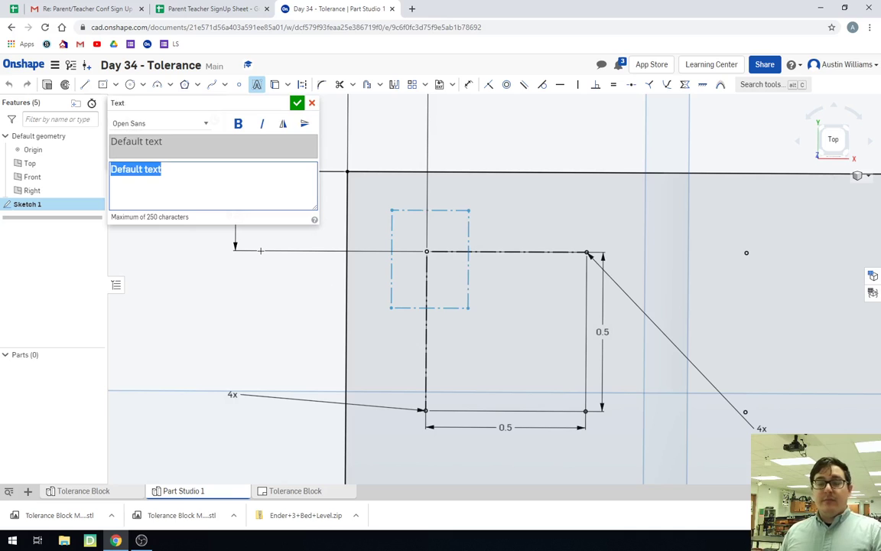
- Enter the row numbers 1, 2, 3 and 4 on separate lines and confirm the text
type("1")
key("Return")
type("2")
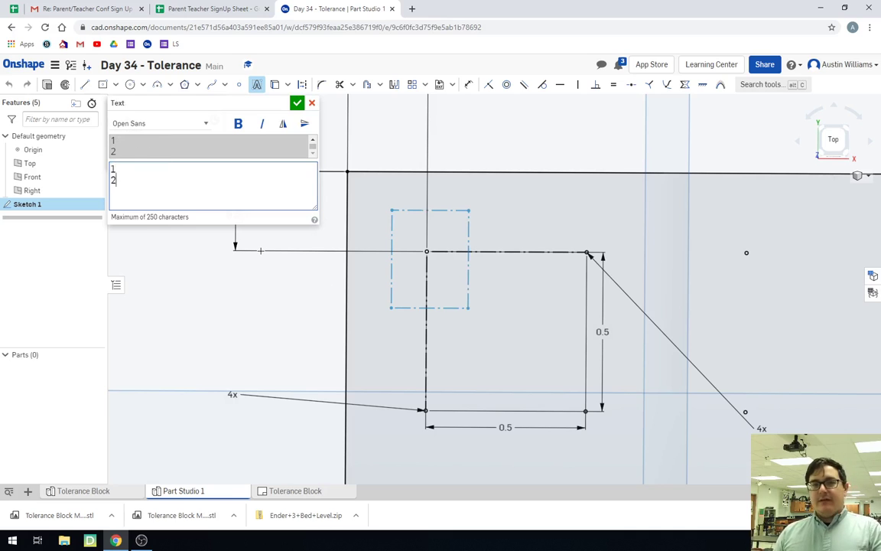
key("Return")
type("3")
key("Return")
type("4")
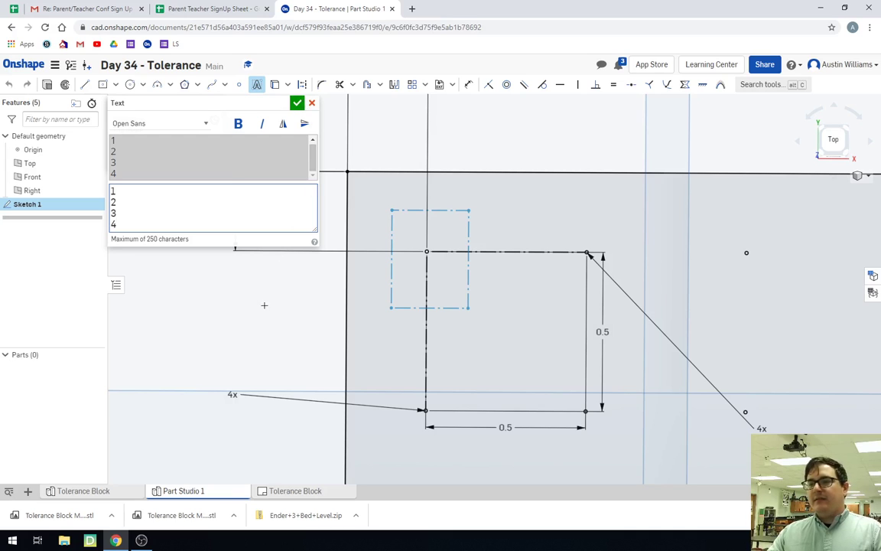
left_click(297, 102)
scroll(301, 283, "down", 5)
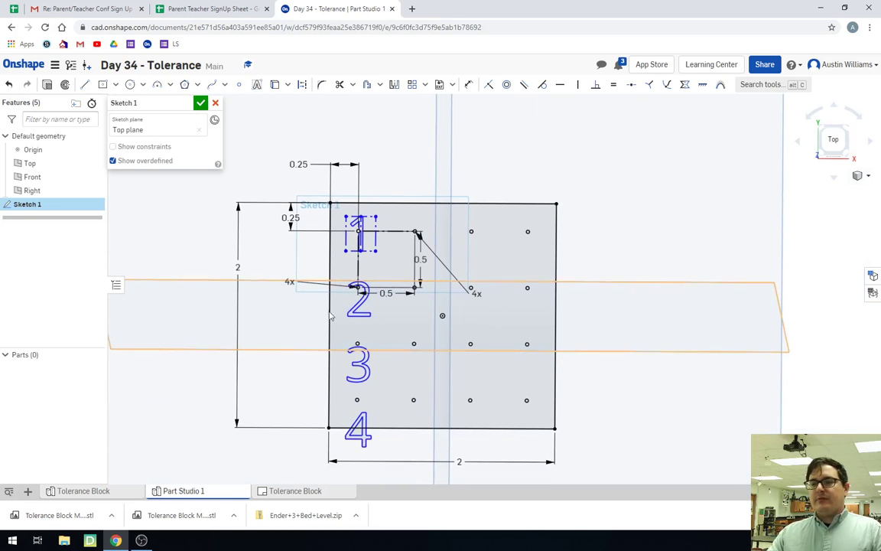
- Reposition and reshape the number text box beside the left column of points
scroll(376, 255, "up", 4)
key("d")
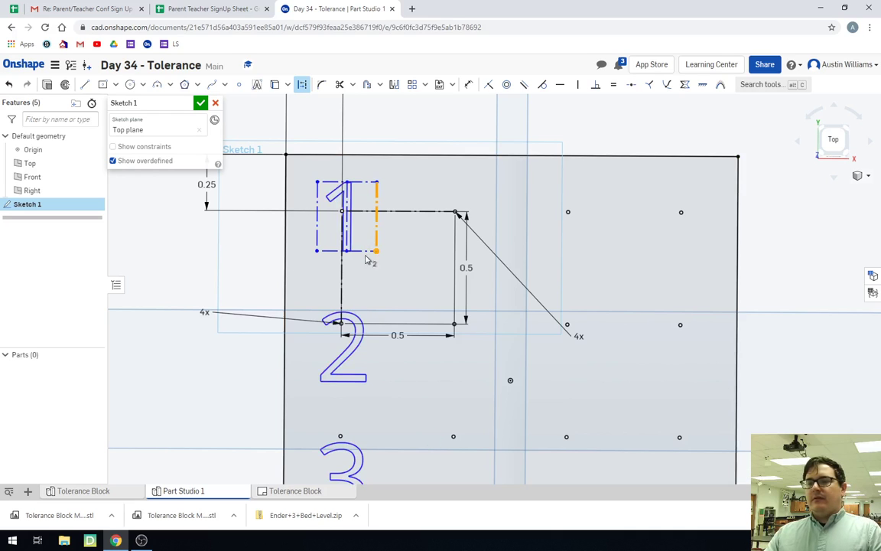
key("Escape")
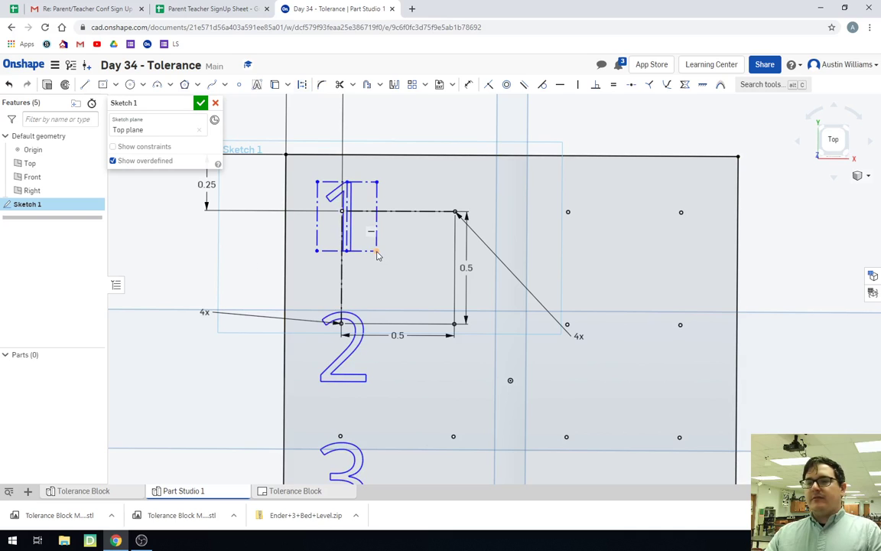
mouse_move(373, 247)
left_mouse_down()
mouse_move(369, 241)
mouse_move(374, 250)
left_mouse_up()
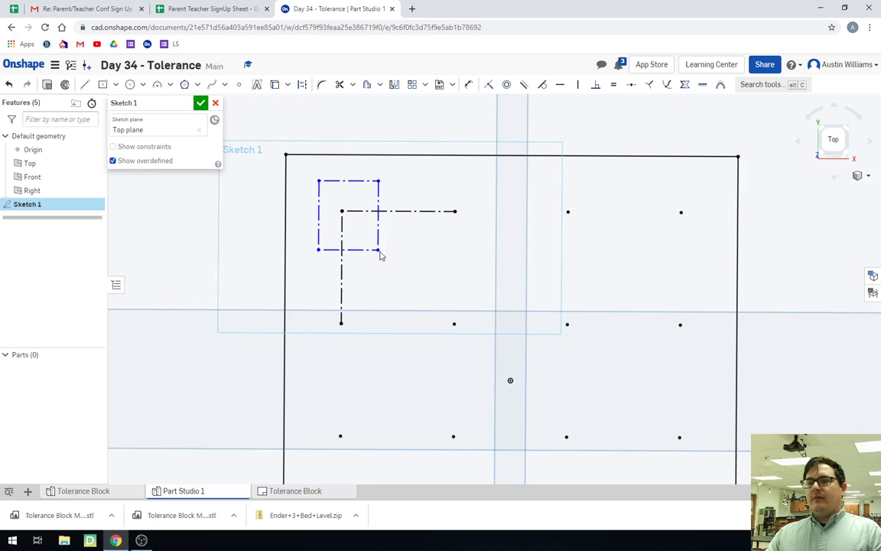
left_click_drag(382, 255, 375, 250)
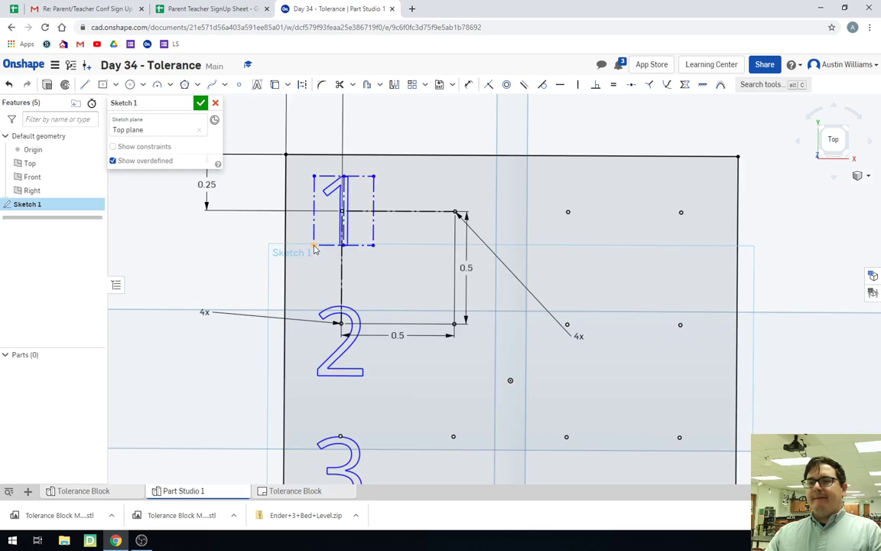
left_click_drag(314, 249, 315, 248)
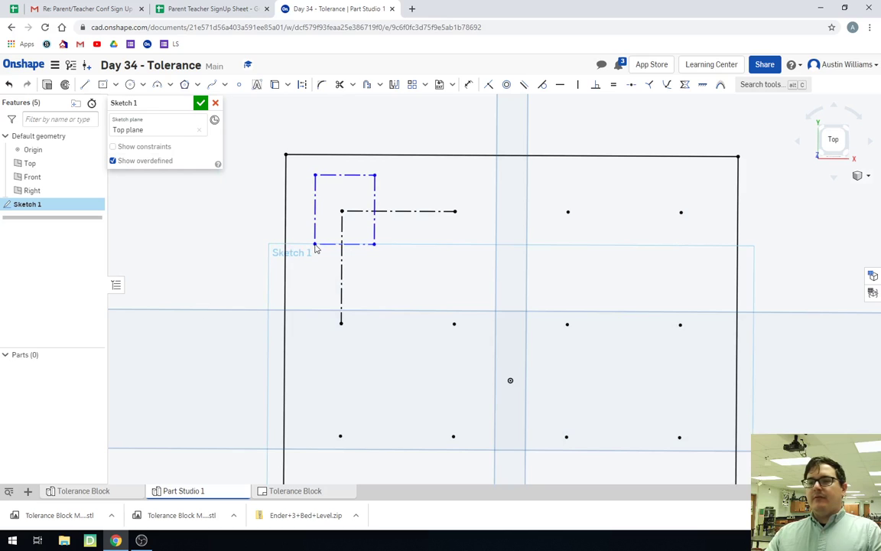
- Dimension the text box height to 0.25 in and nudge it into place
key("u")
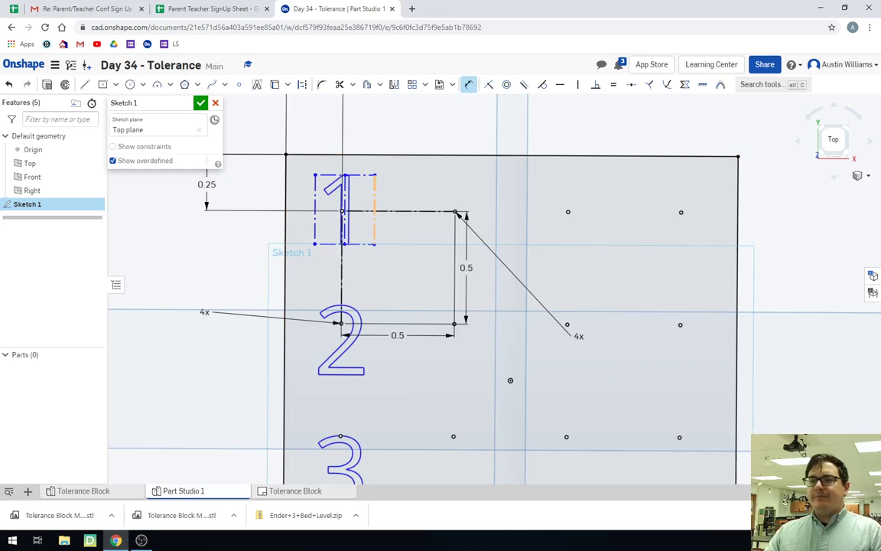
left_click(376, 199)
left_click(402, 200)
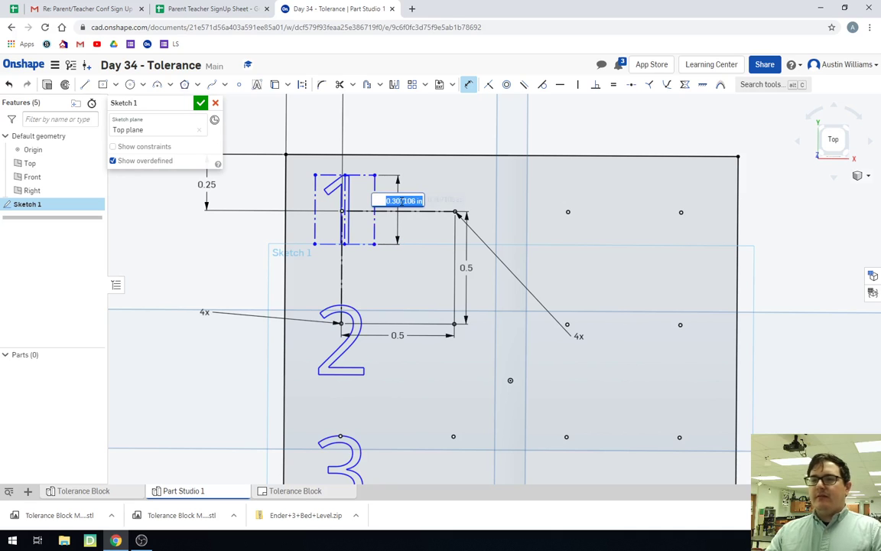
type("0.25")
key("Return")
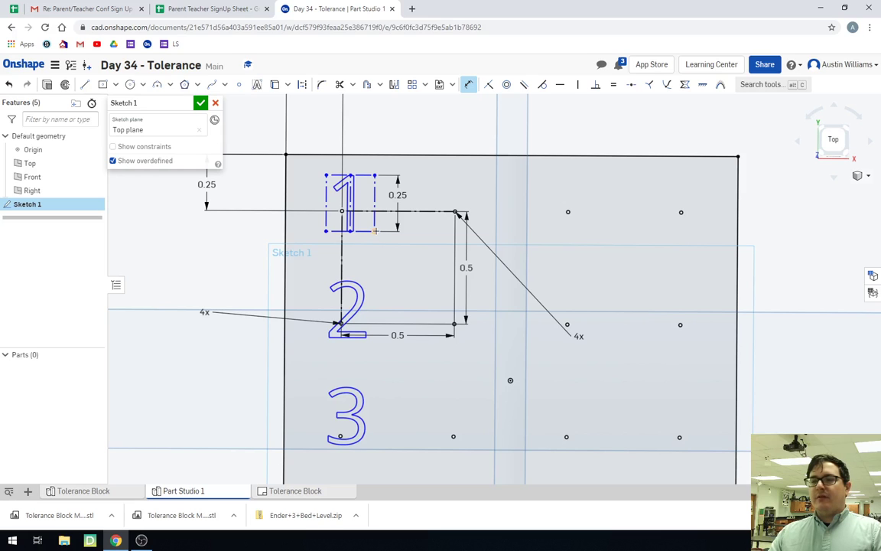
key("Escape")
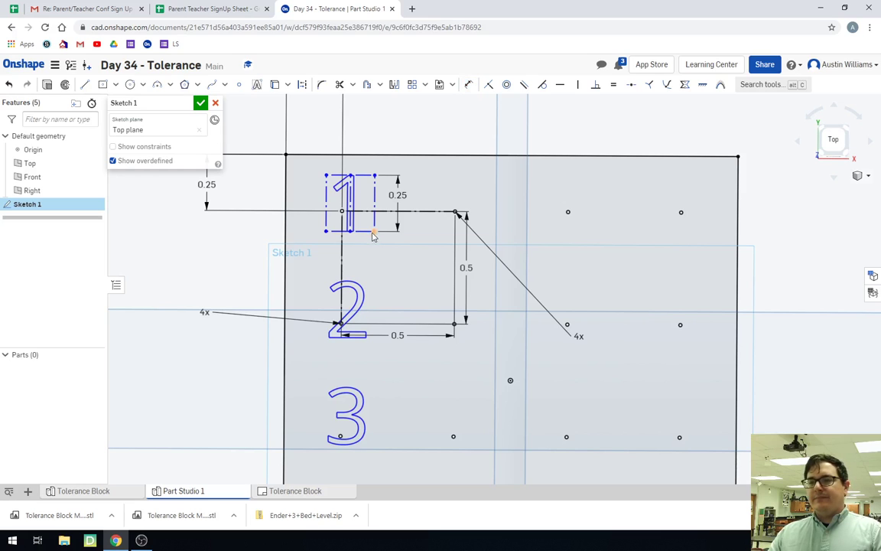
left_click_drag(373, 236, 368, 238)
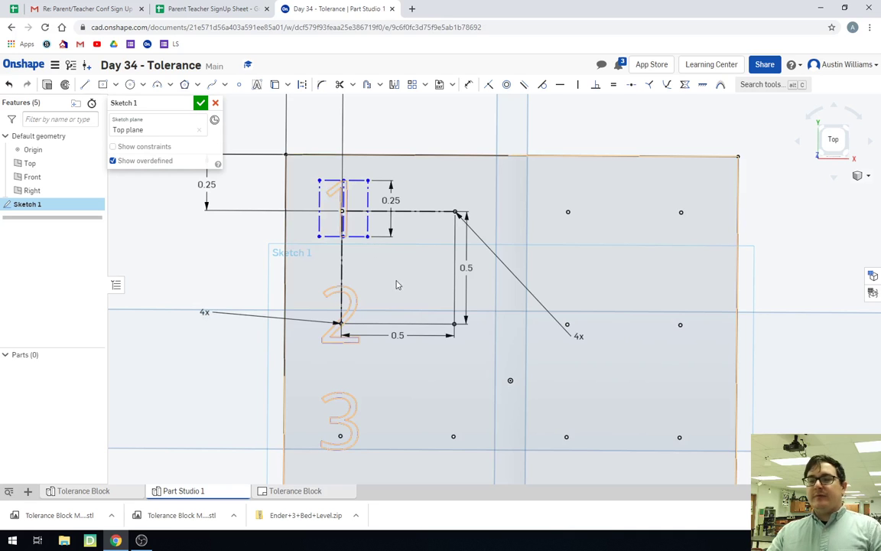
scroll(402, 297, "down", 3)
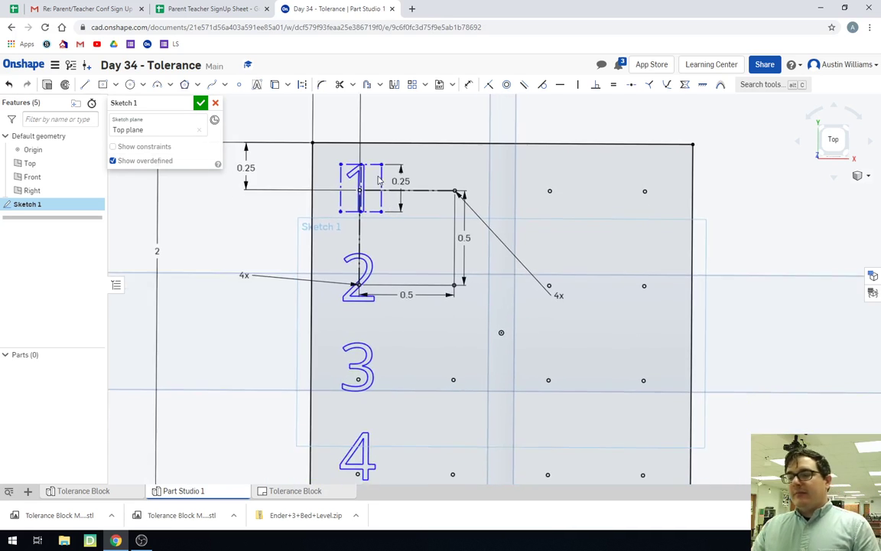
middle_click_drag(377, 179, 364, 96)
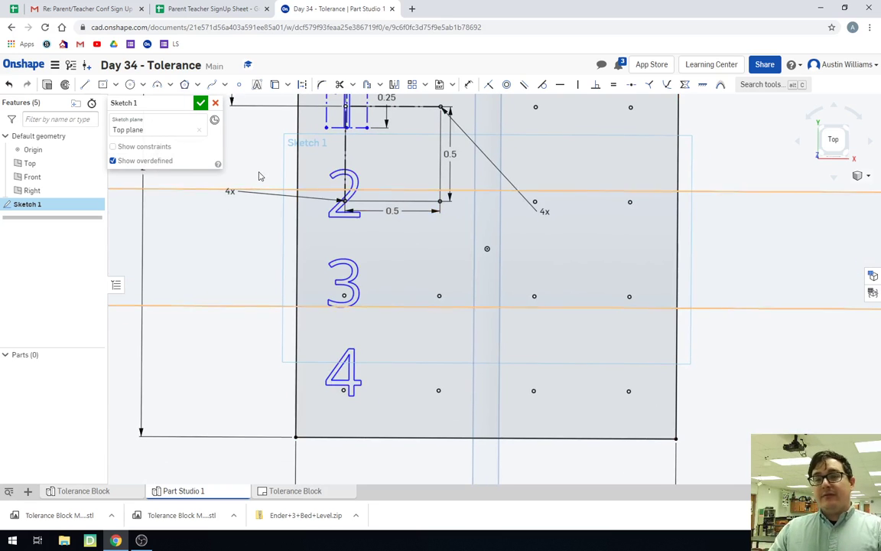
- Close the sketch and return to a top-down view of it
left_click(200, 103)
scroll(236, 227, "up", 2)
scroll(237, 228, "down", 3)
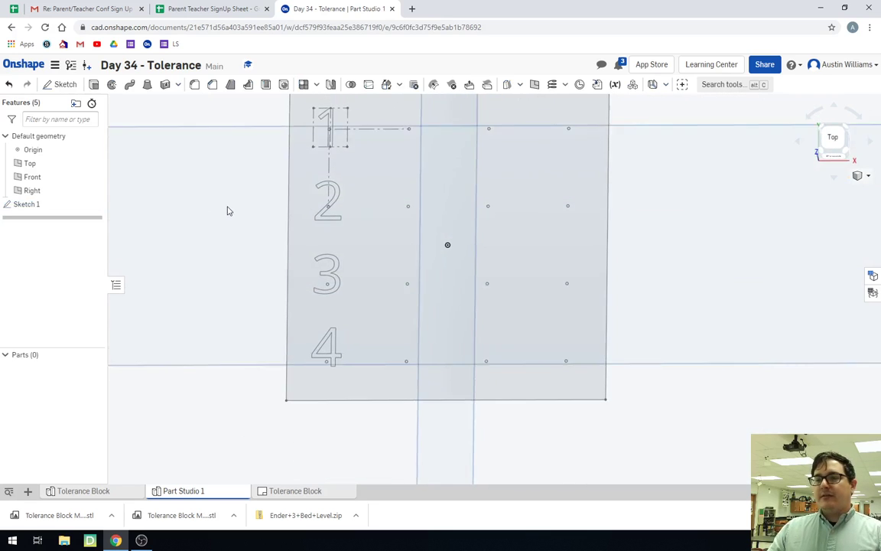
scroll(232, 218, "down", 3)
right_click_drag(232, 218, 257, 271)
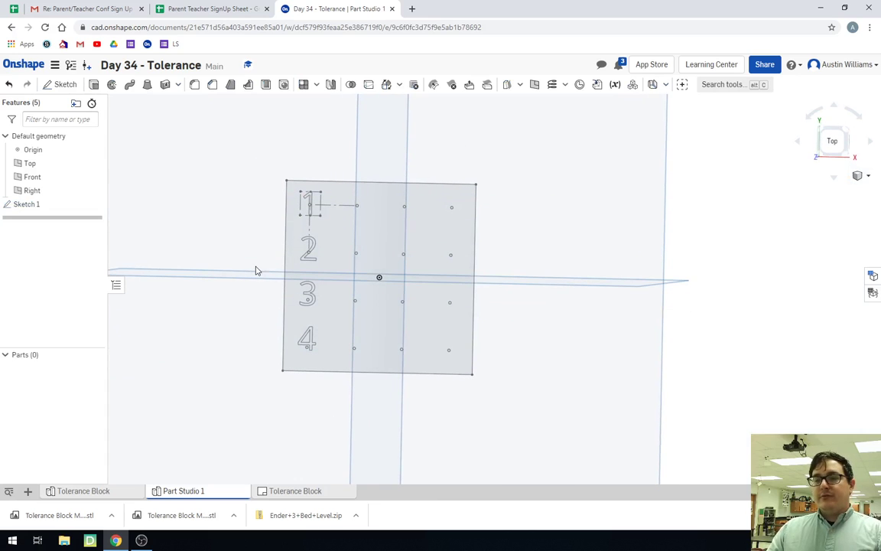
- Extrude the plate and digit regions of Sketch 1 to a depth of 0.25 in
key("shift+e")
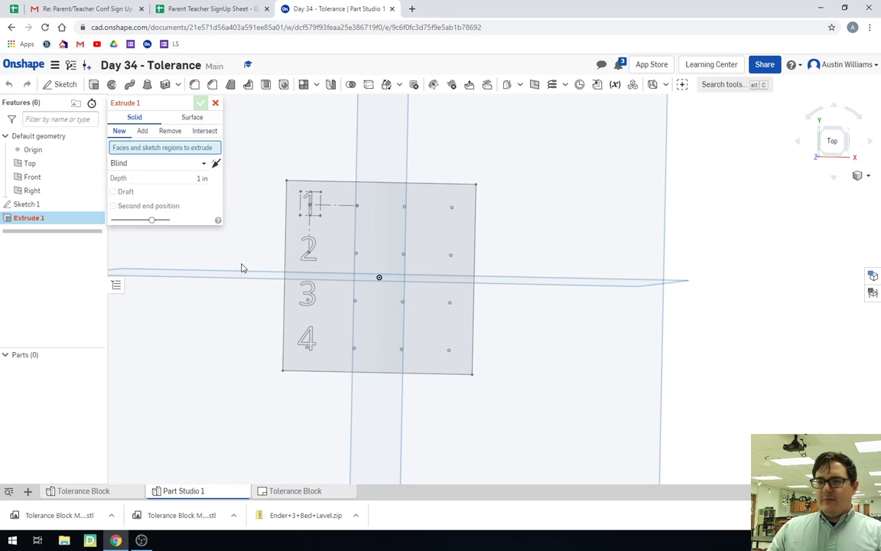
scroll(241, 264, "up", 2)
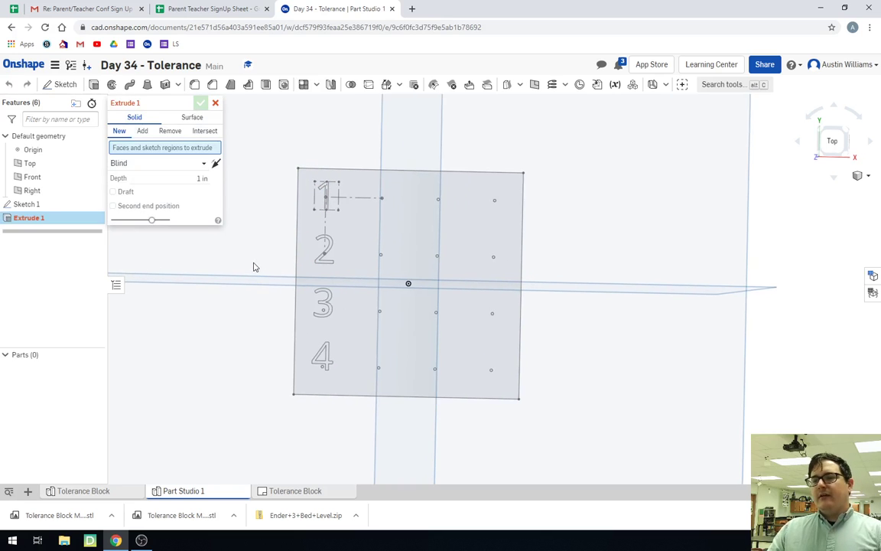
left_click(374, 242)
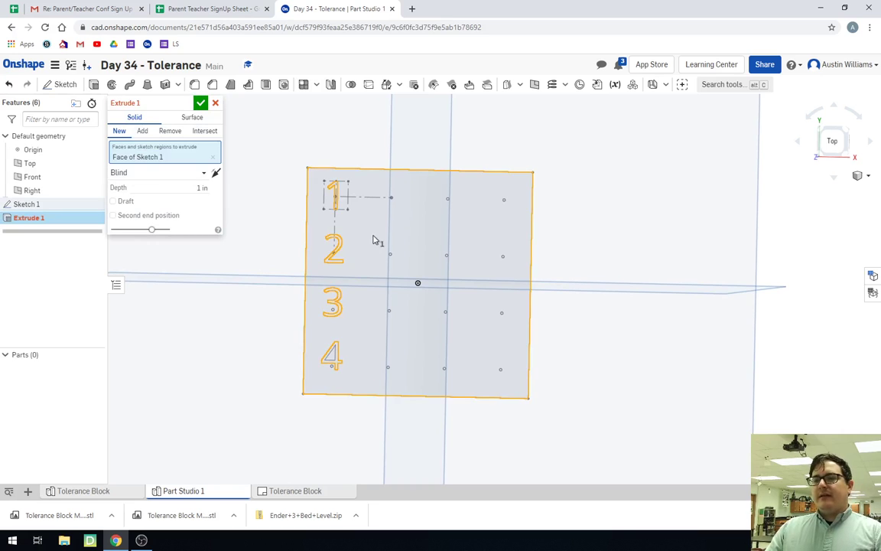
mouse_move(247, 302)
right_mouse_down()
mouse_move(256, 295)
mouse_move(296, 338)
mouse_move(290, 353)
mouse_move(320, 345)
right_mouse_up()
scroll(312, 382, "up", 6)
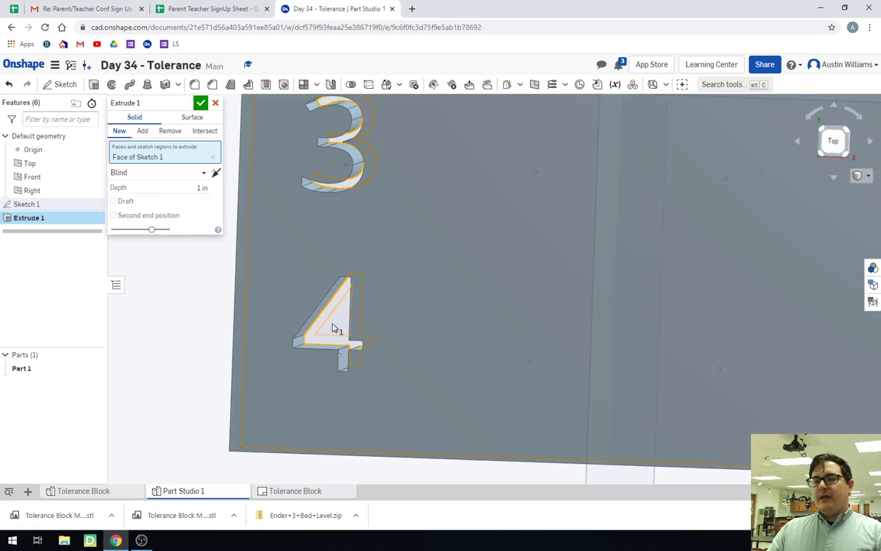
left_click(334, 328)
right_click_drag(226, 321, 218, 212)
scroll(225, 322, "down", 5)
left_click(202, 199)
key("BackSpace")
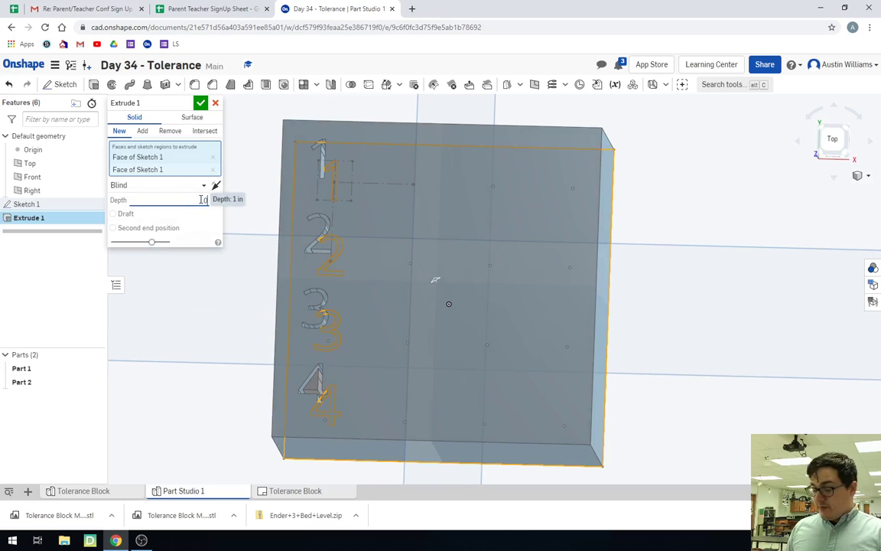
type("0.25")
key("Return")
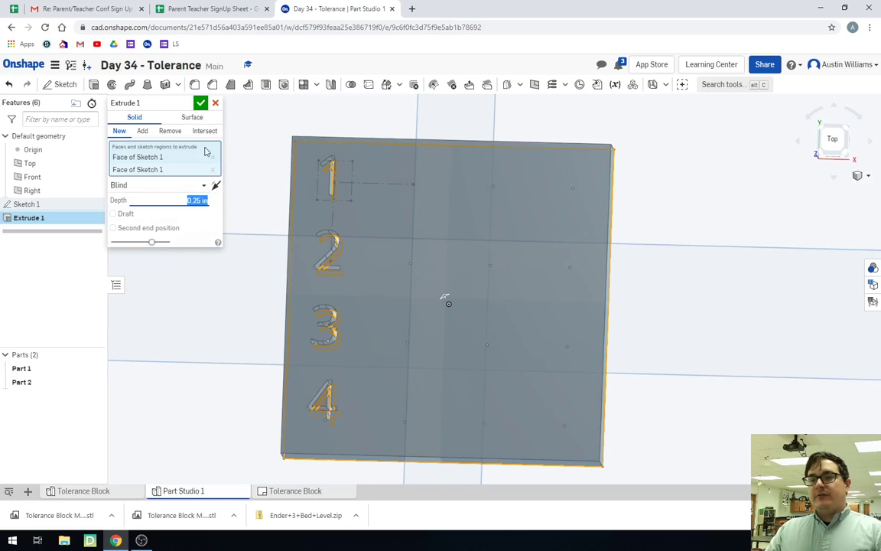
left_click(198, 104)
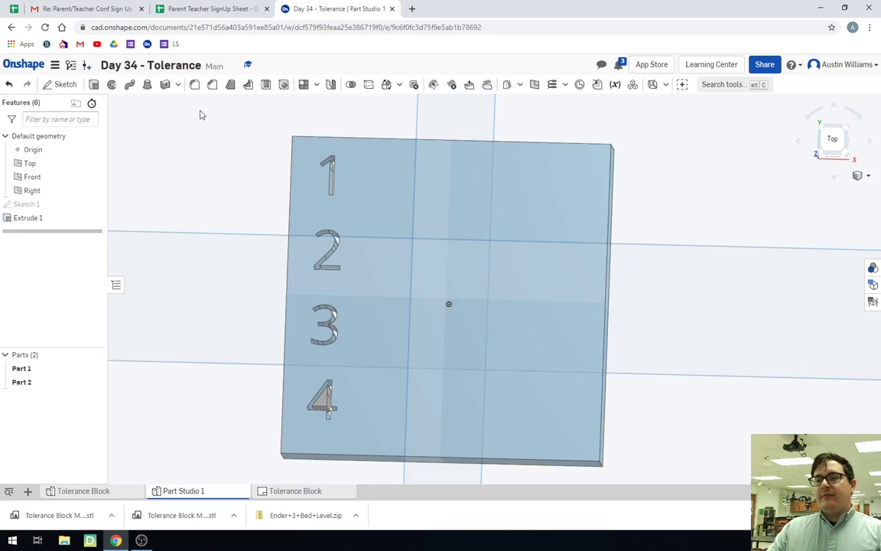
- Hide the Top, Front and Right planes and make Sketch 1's points visible again
scroll(233, 189, "down", 3)
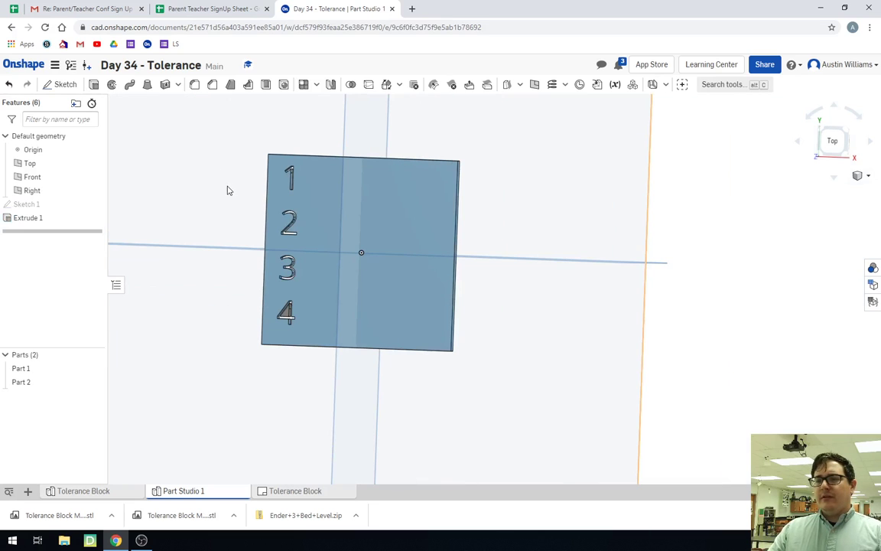
right_click(188, 176)
left_click(92, 164)
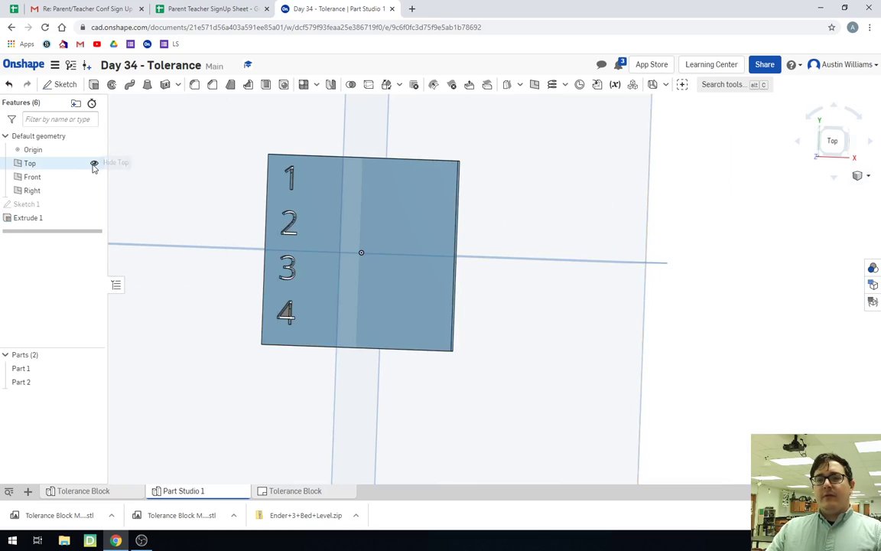
left_click(92, 164)
left_click(93, 176)
left_click(94, 190)
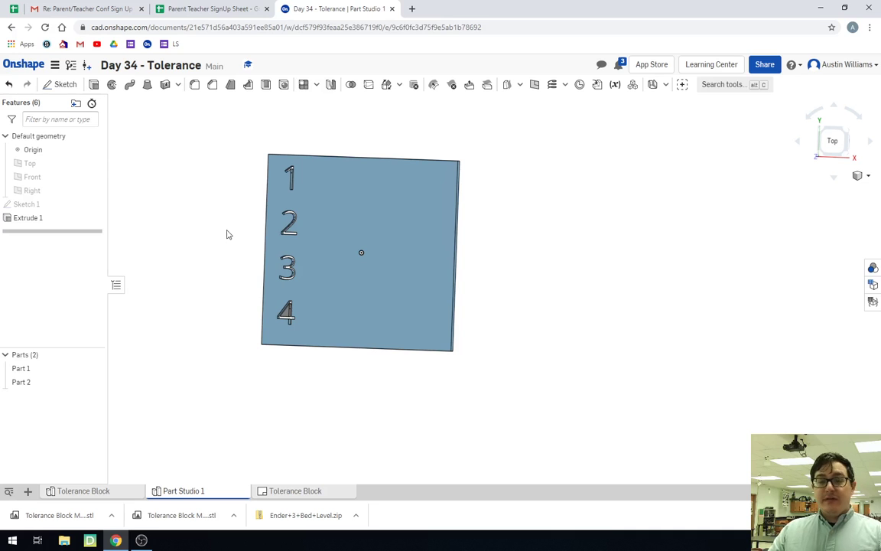
left_click(94, 204)
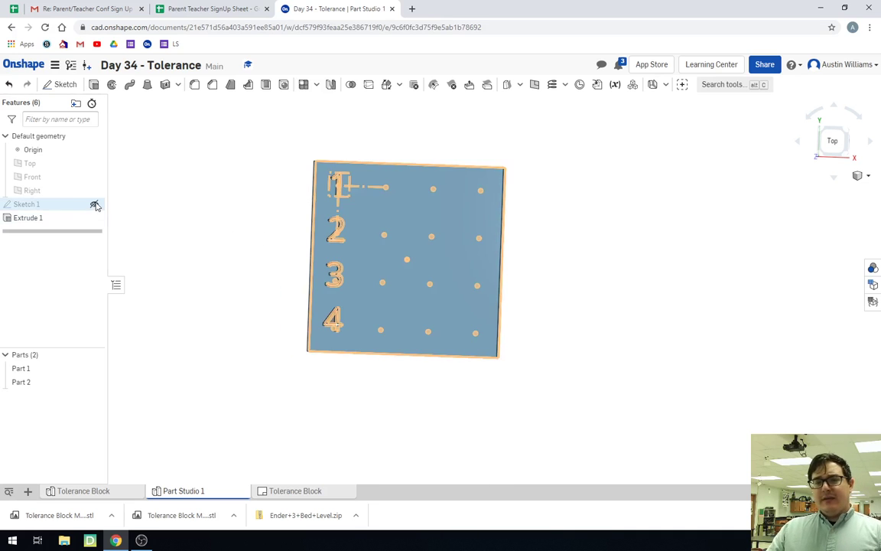
left_click(94, 204)
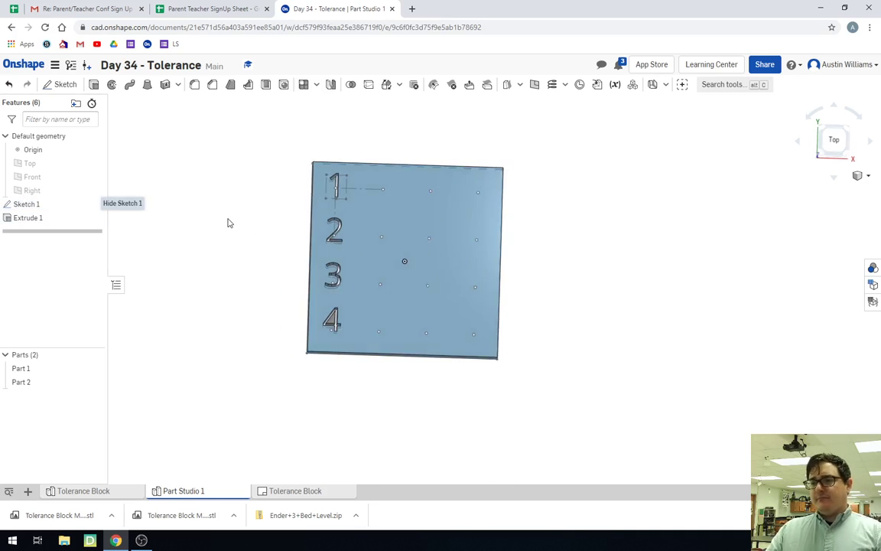
scroll(383, 187, "up", 2)
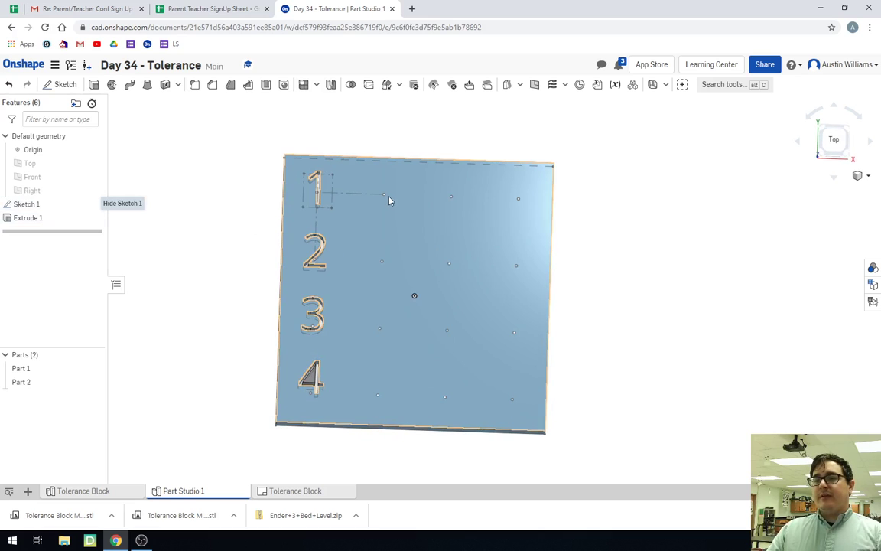
left_click(518, 198)
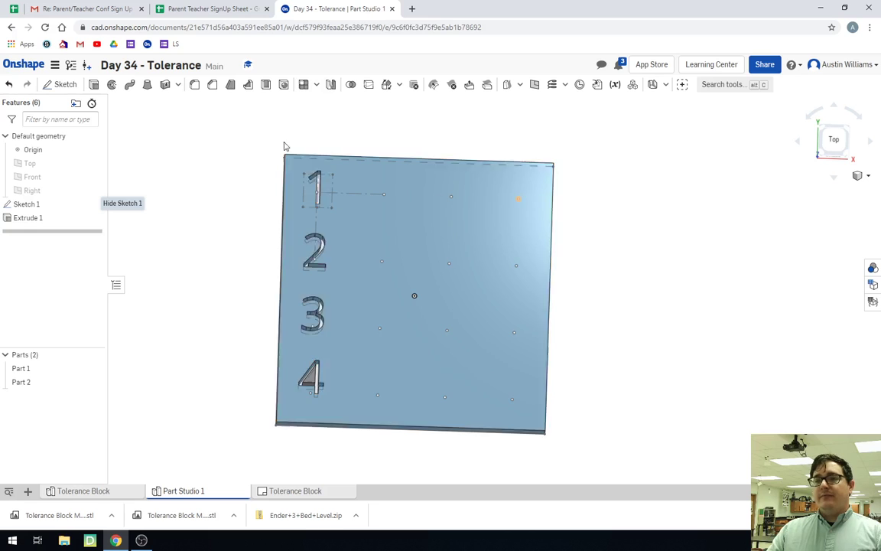
- Drill a 0.185 in hole at the top-middle sketch point
left_click(283, 84)
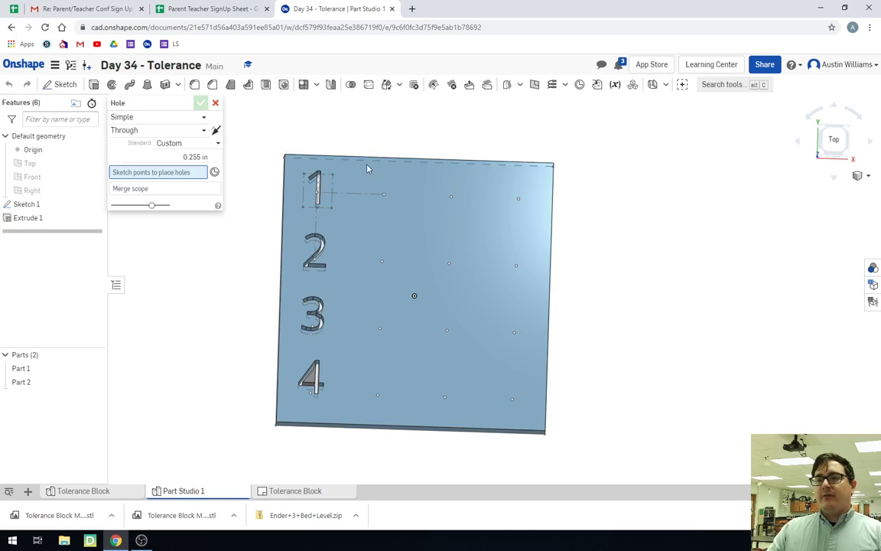
left_click(451, 197)
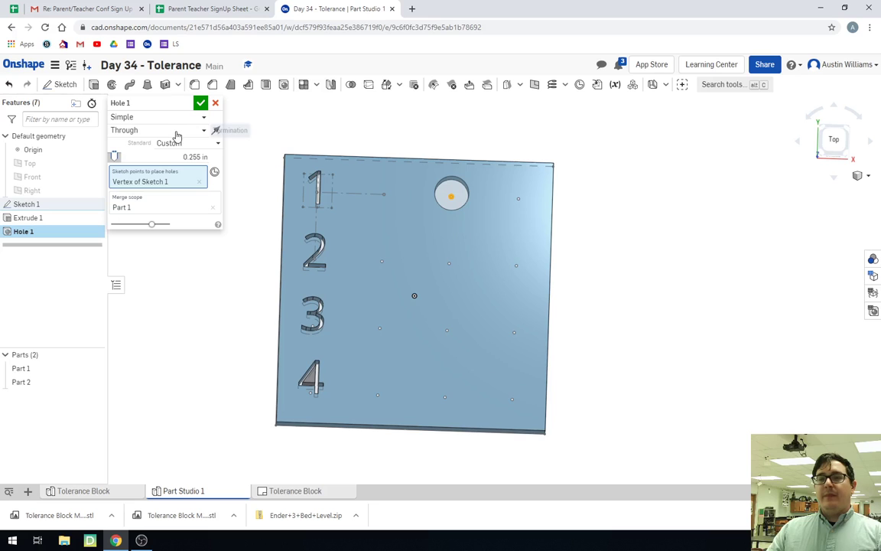
left_click(193, 156)
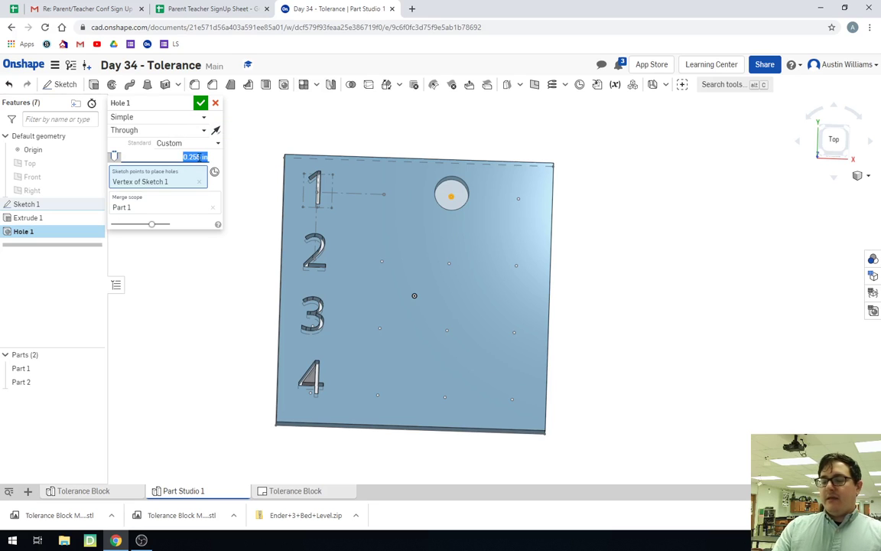
type("0")
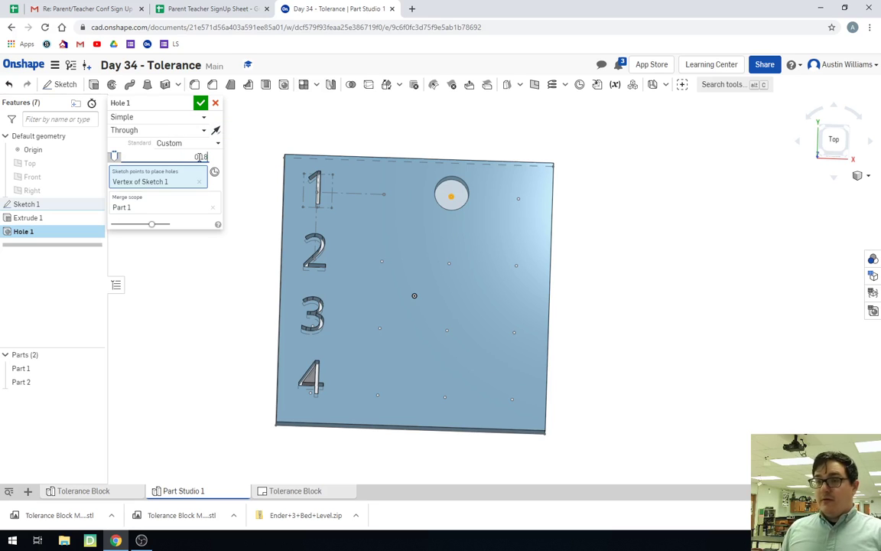
type(".185")
key("Return")
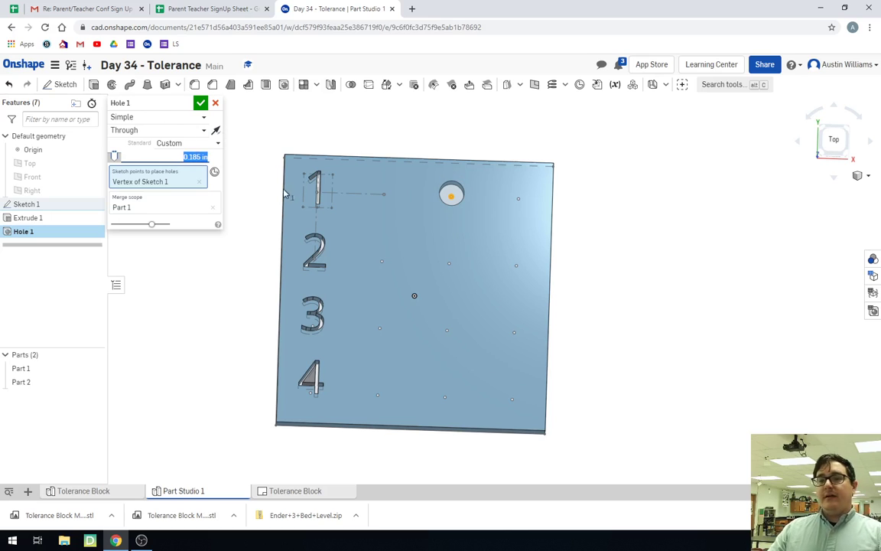
left_click(200, 102)
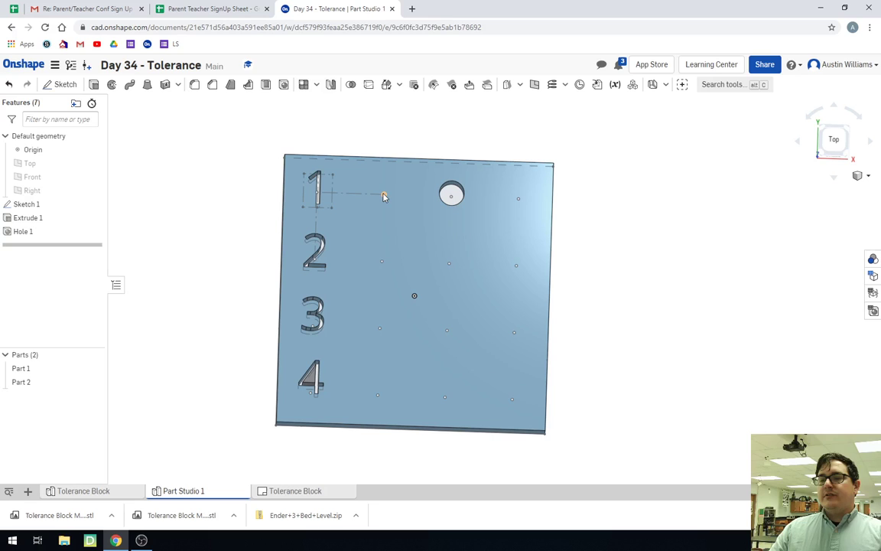
- Add a 0.18 in hole at the sketch point beside the digit 1
left_click(384, 195)
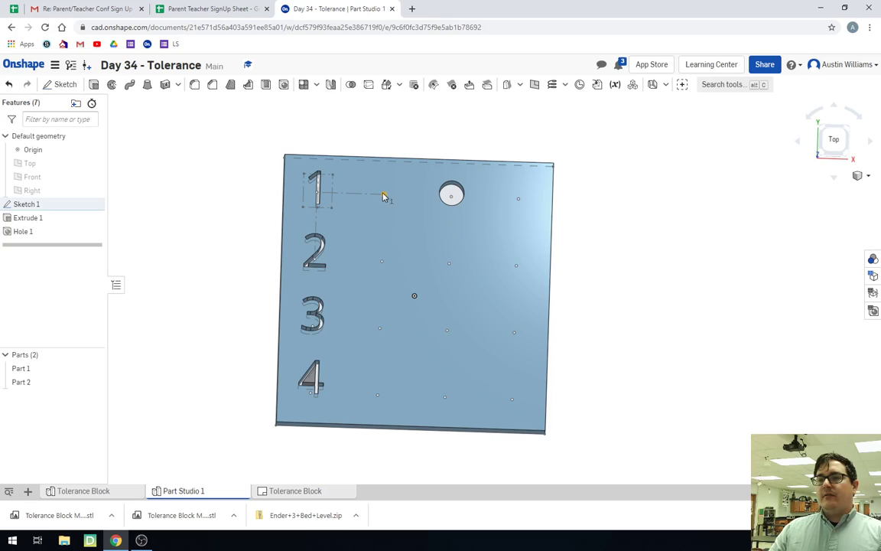
left_click(283, 84)
left_click(183, 156)
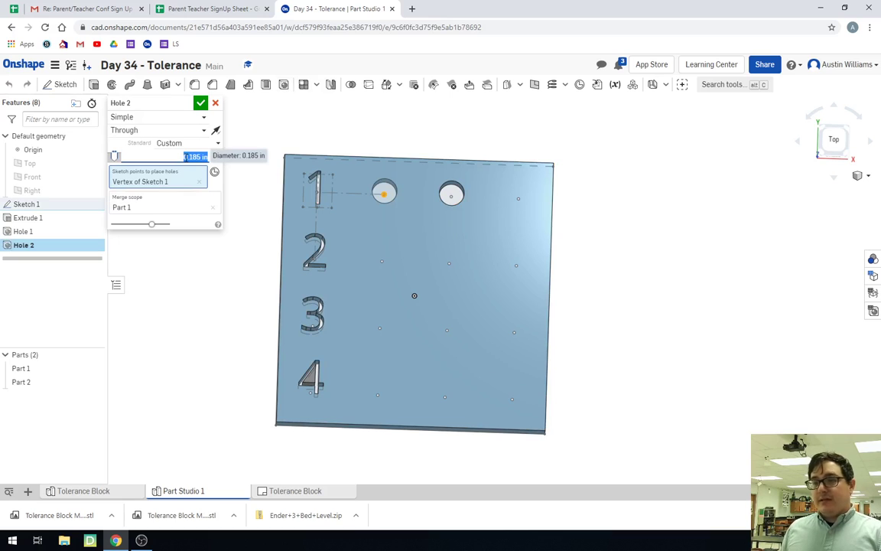
type("0.18")
key("Return")
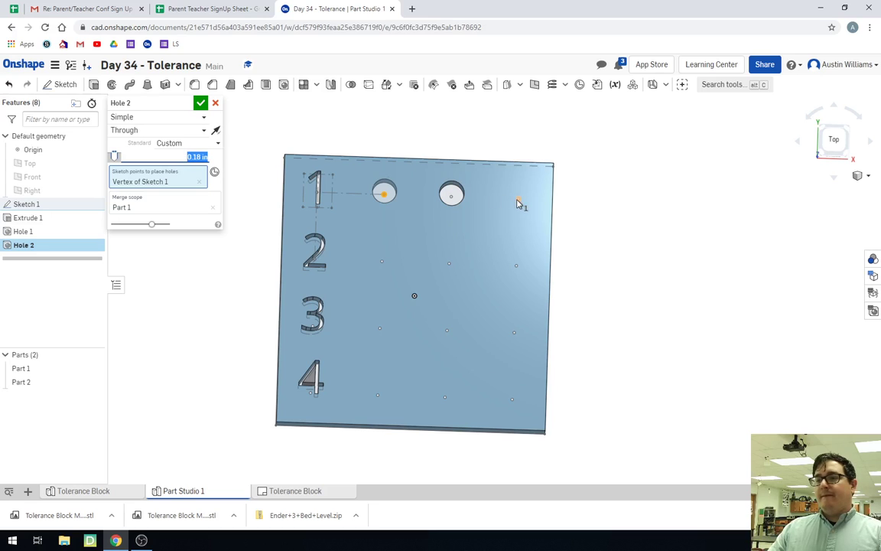
left_click(201, 104)
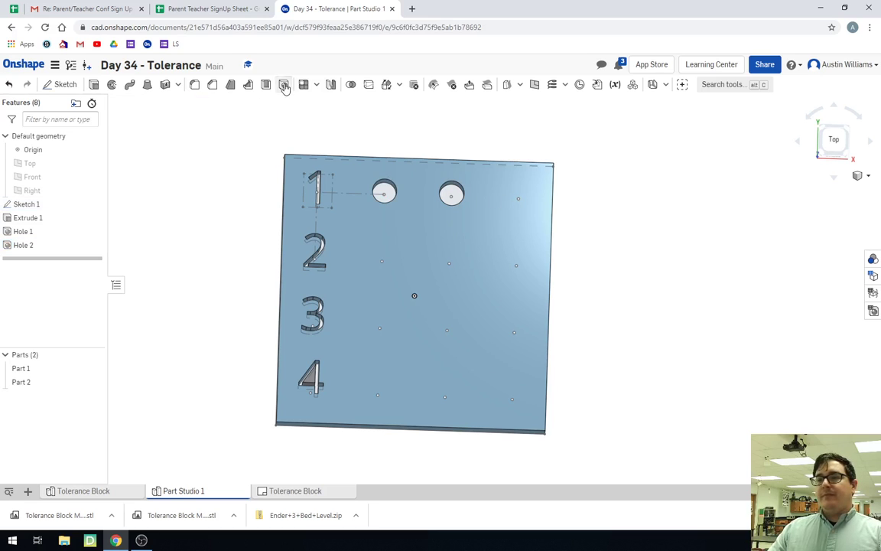
- Add a 0.190 in hole at the top-right sketch point
key("shift+h")
left_click(518, 198)
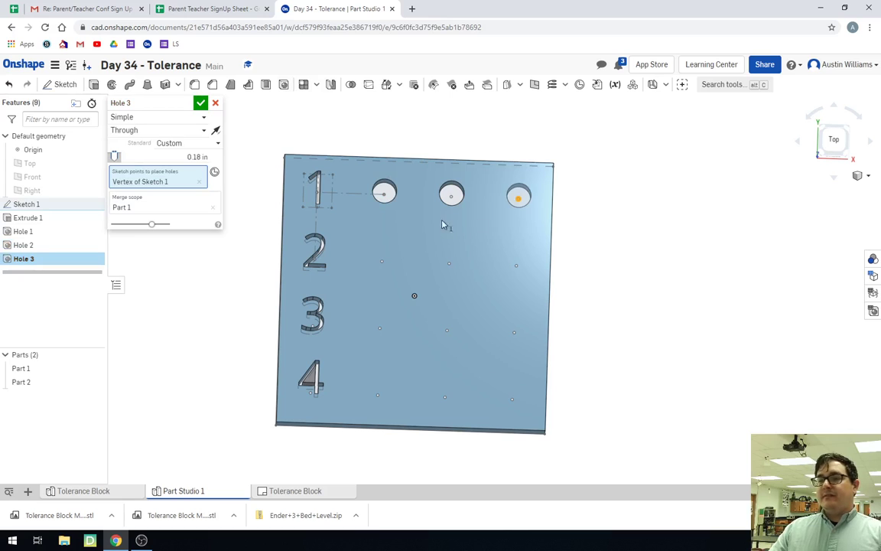
left_click(193, 156)
type("0")
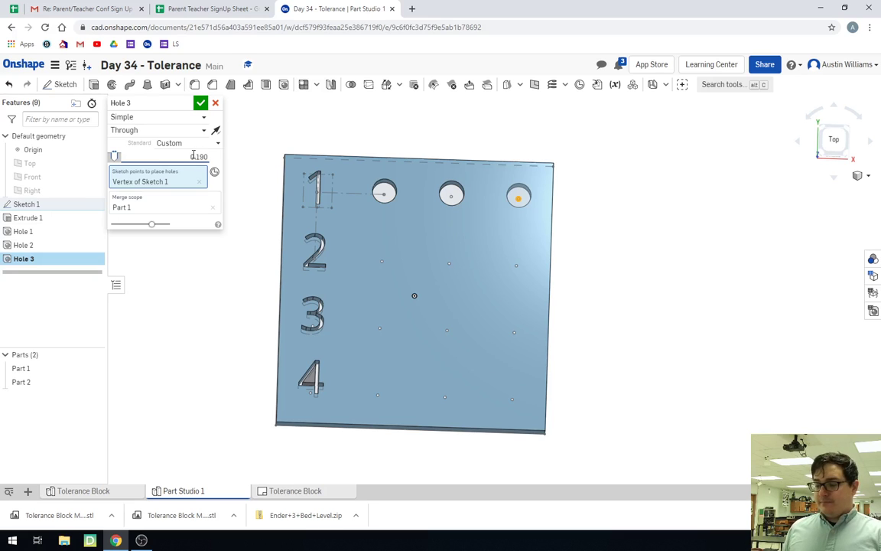
type(".190")
left_click(201, 104)
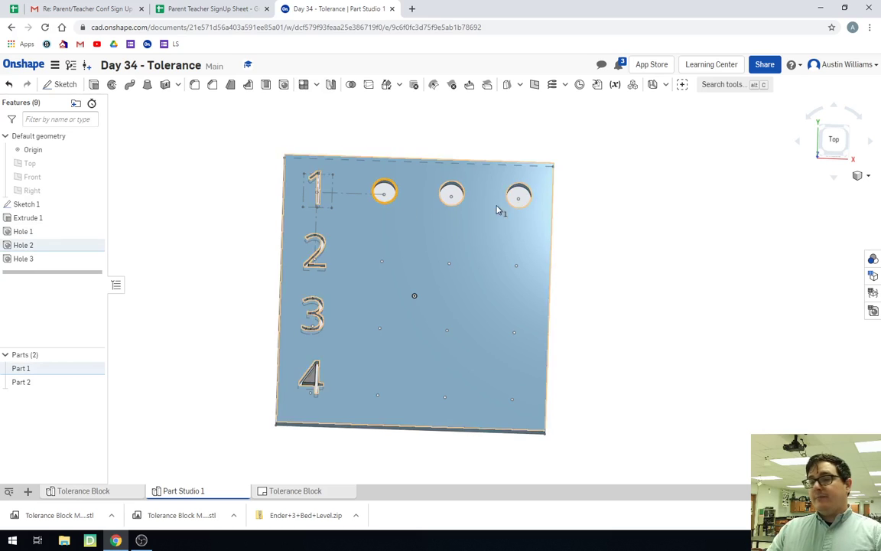
left_click(523, 210)
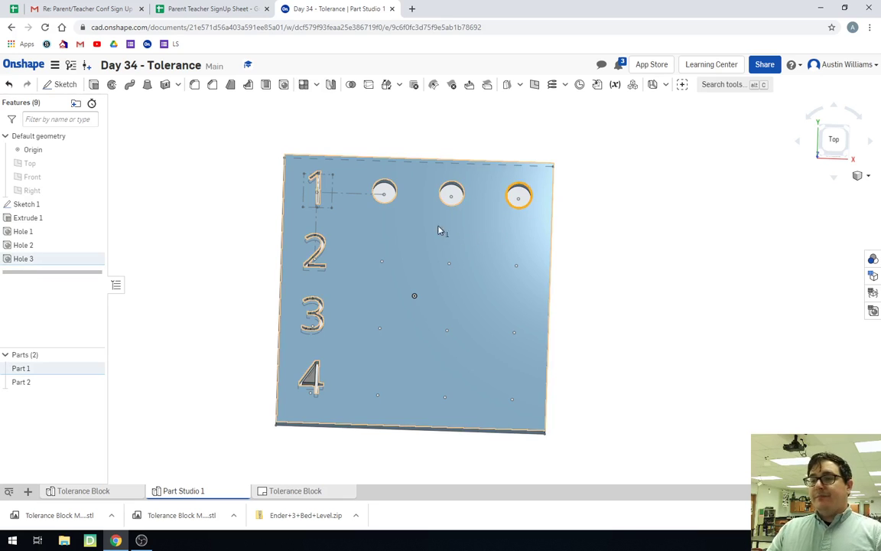
left_click(276, 122)
- Drill a 0.2 in through hole at row 2's middle point and a 0.195 in one at its left point
left_click(283, 84)
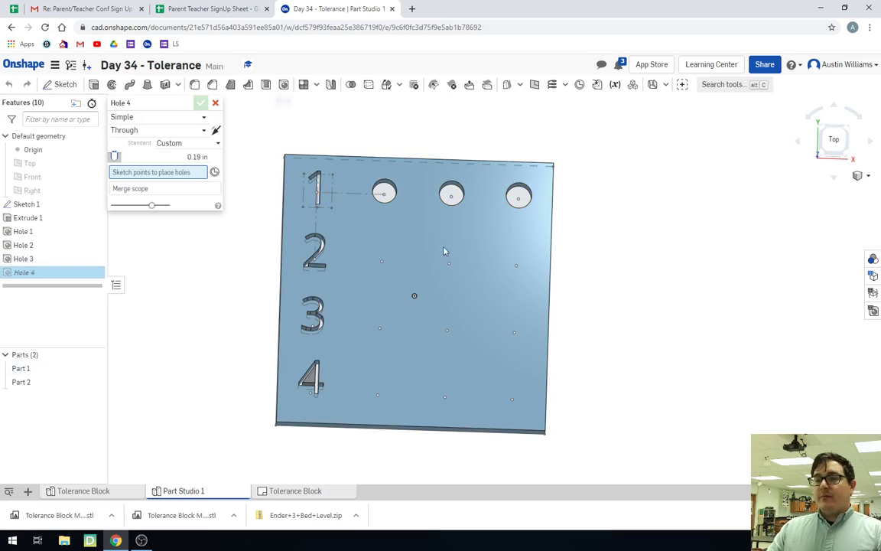
left_click(449, 263)
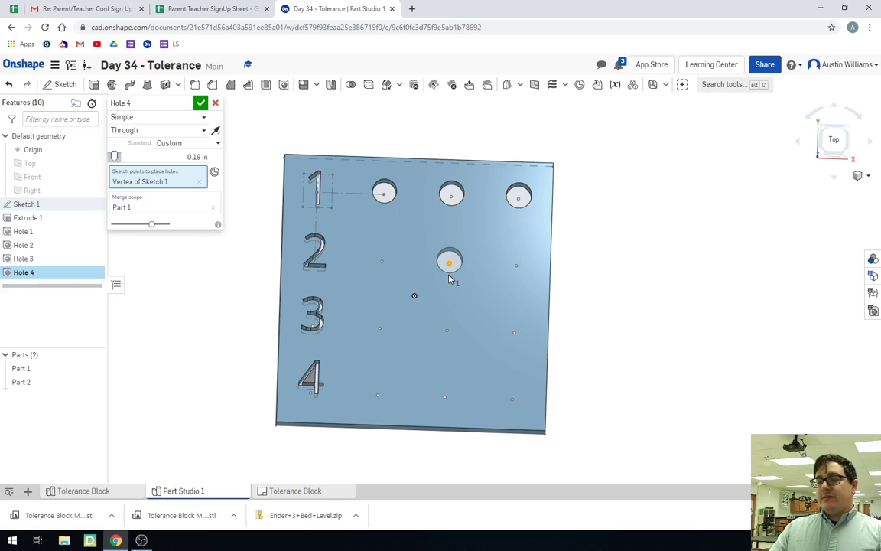
left_click(193, 156)
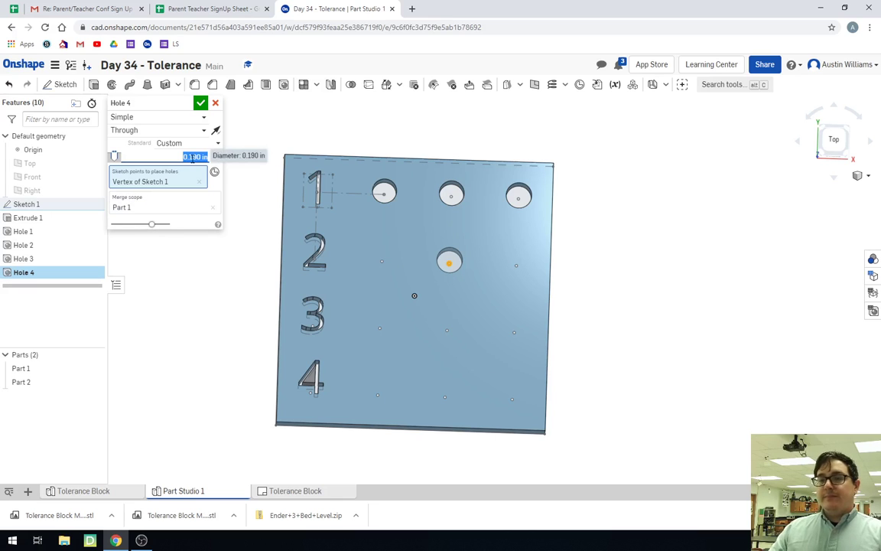
type("0.2")
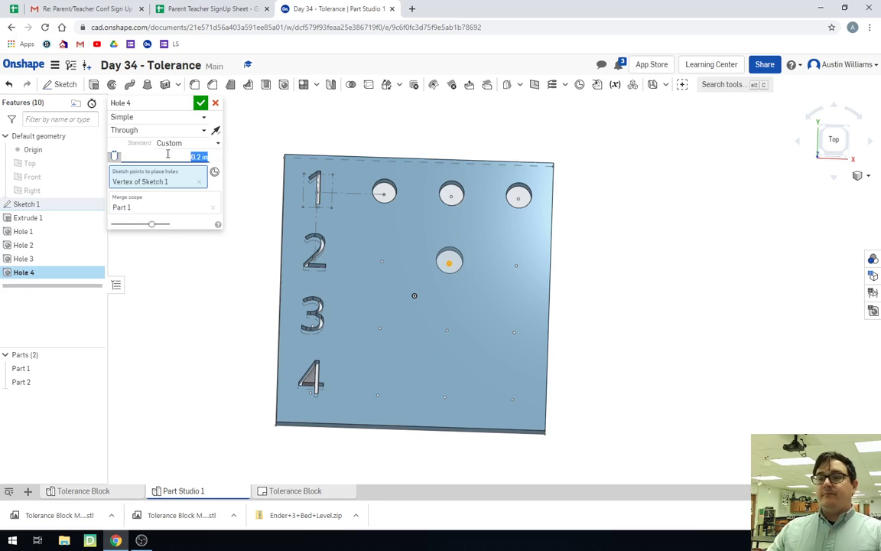
key("Return")
left_click(199, 104)
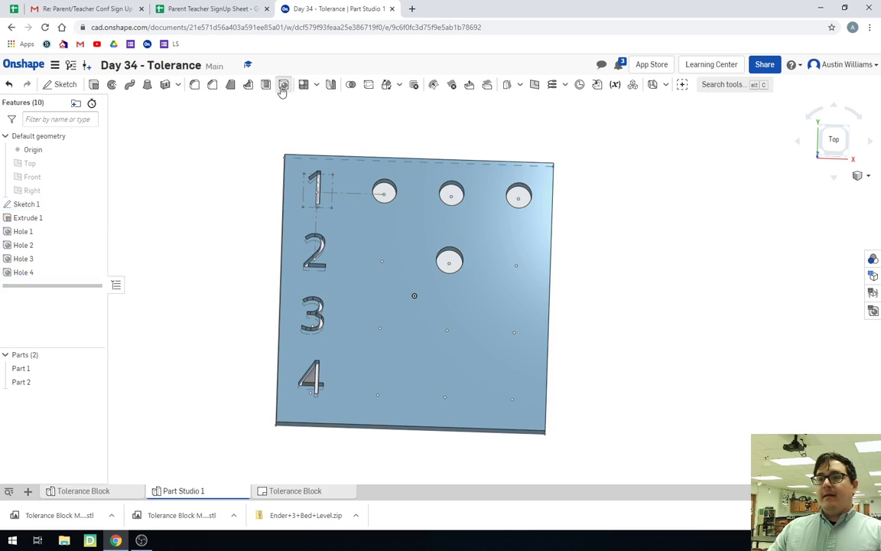
key("shift+h")
left_click(382, 260)
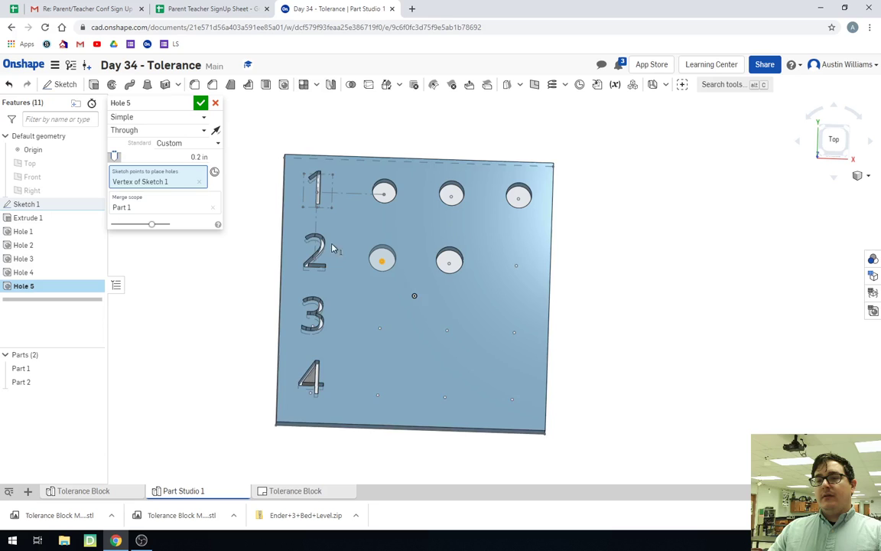
left_click(197, 156)
type("0")
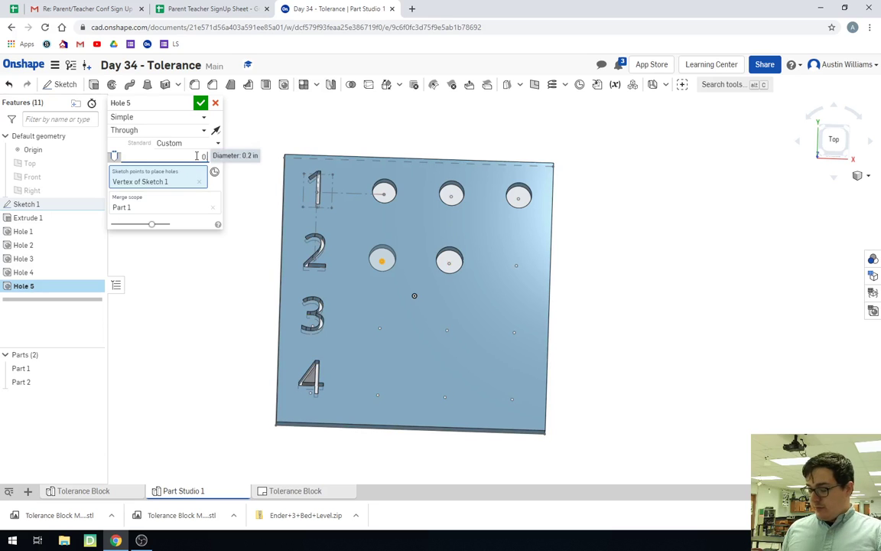
type(".195")
key("Return")
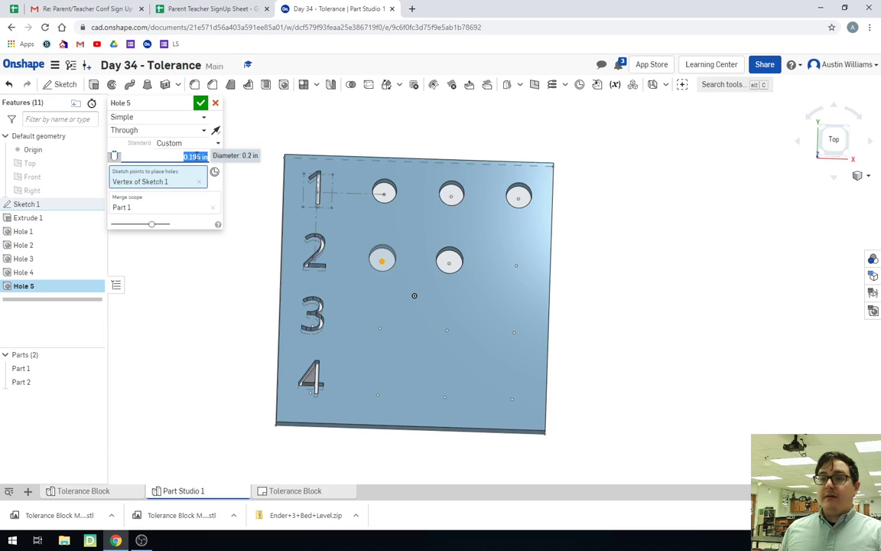
left_click(201, 104)
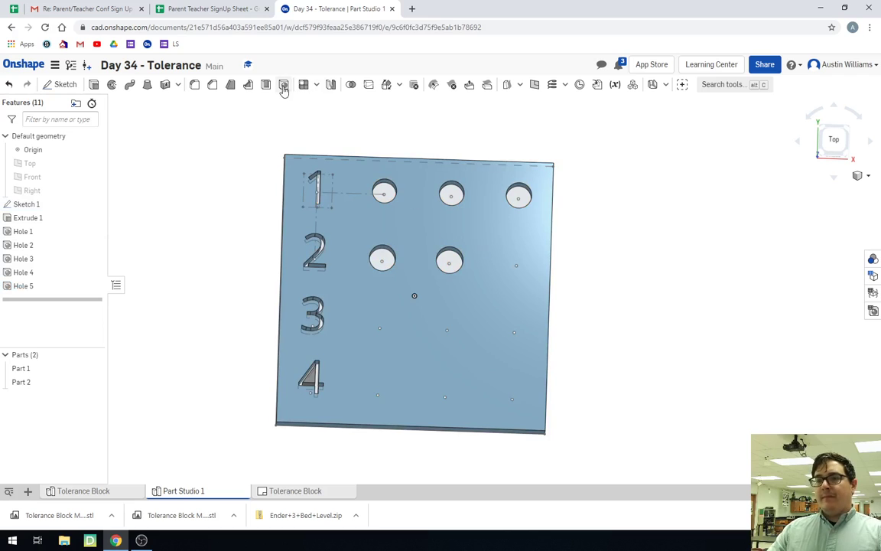
- Drill the 0.205 in through hole at row 2's right point
key("shift+h")
left_click(516, 267)
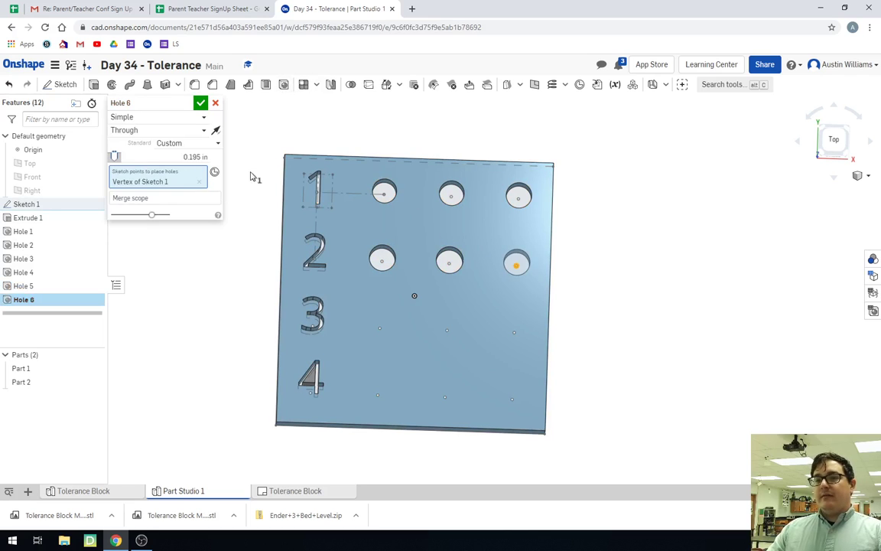
left_click(195, 157)
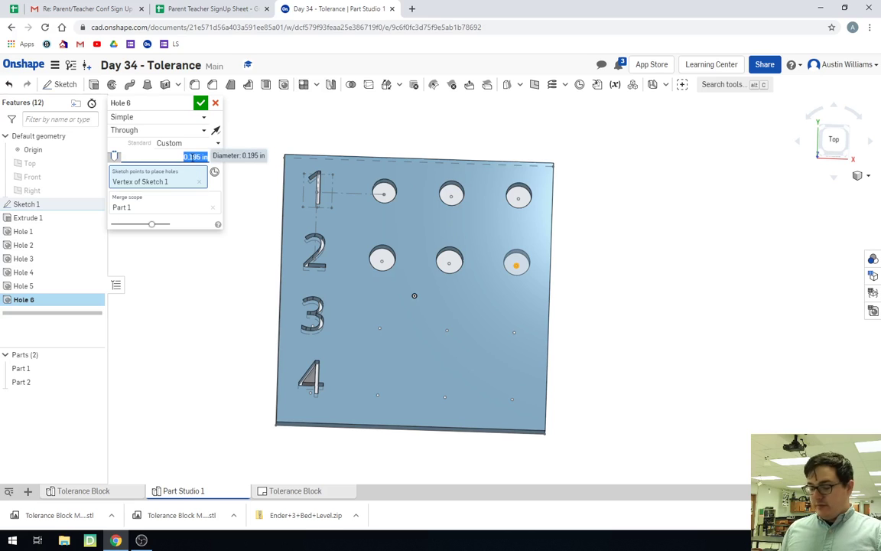
key("BackSpace")
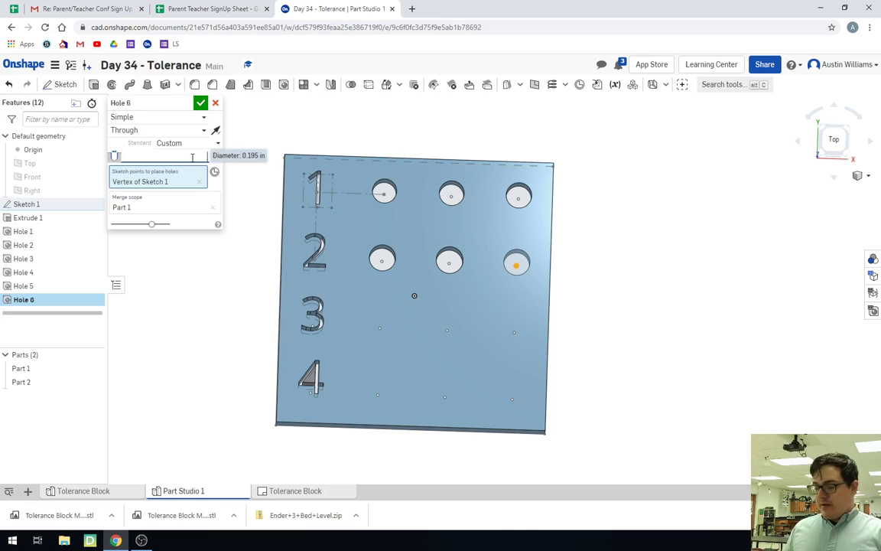
type(".205")
key("Return")
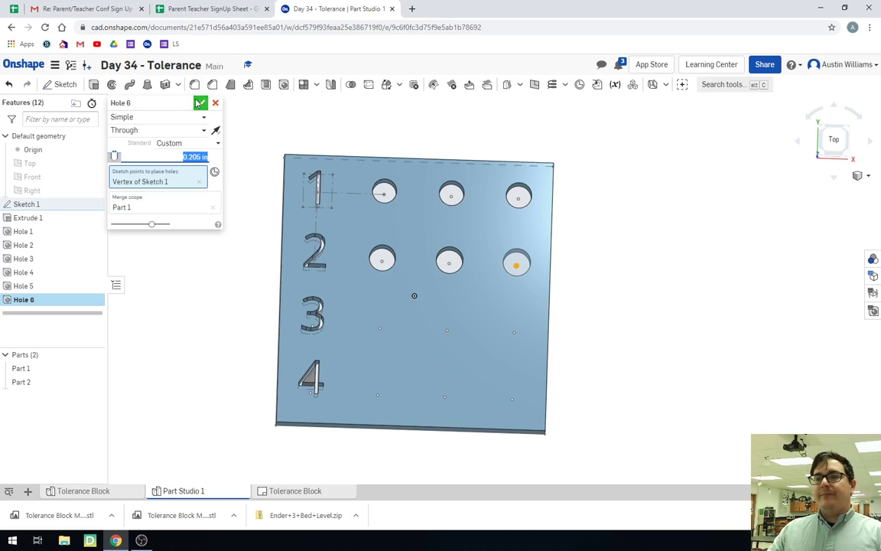
left_click(202, 104)
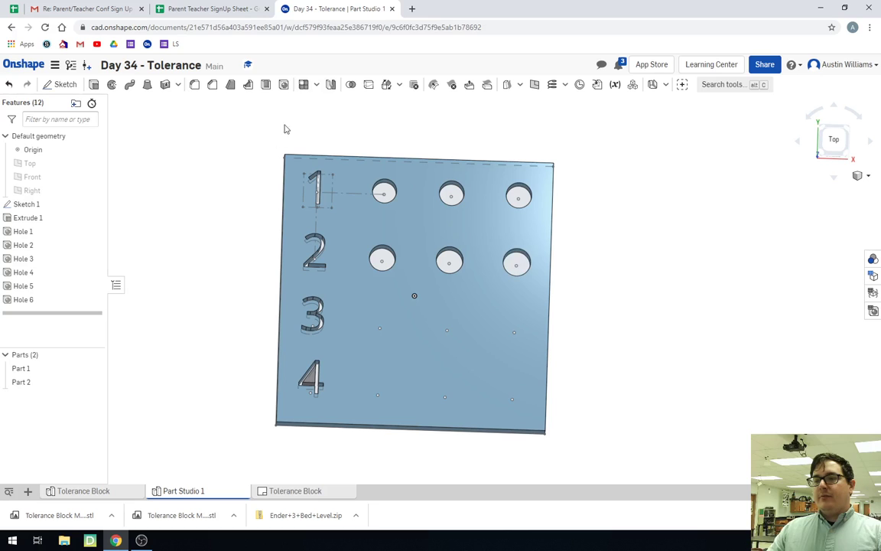
left_click(283, 85)
- Drill row 3's left hole at 0.220 in and middle hole at 0.225 in, both through
left_click(379, 329)
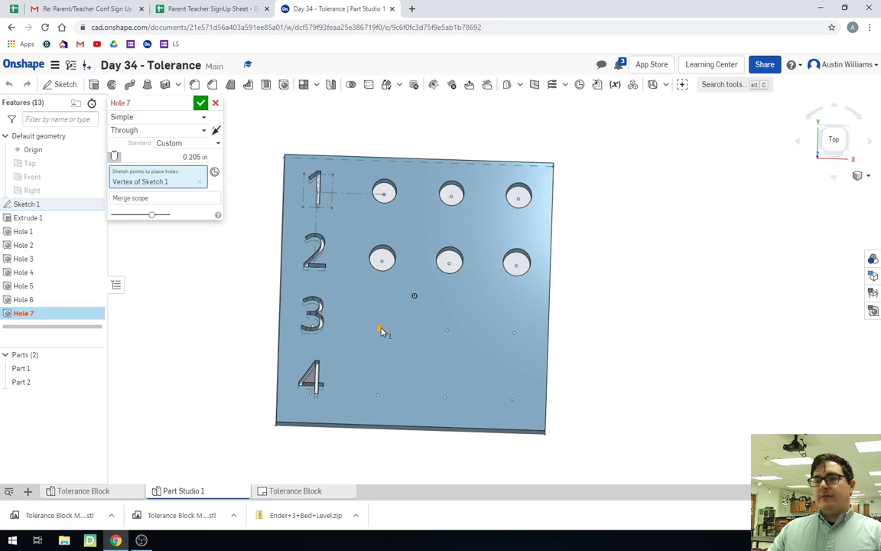
left_click(188, 156)
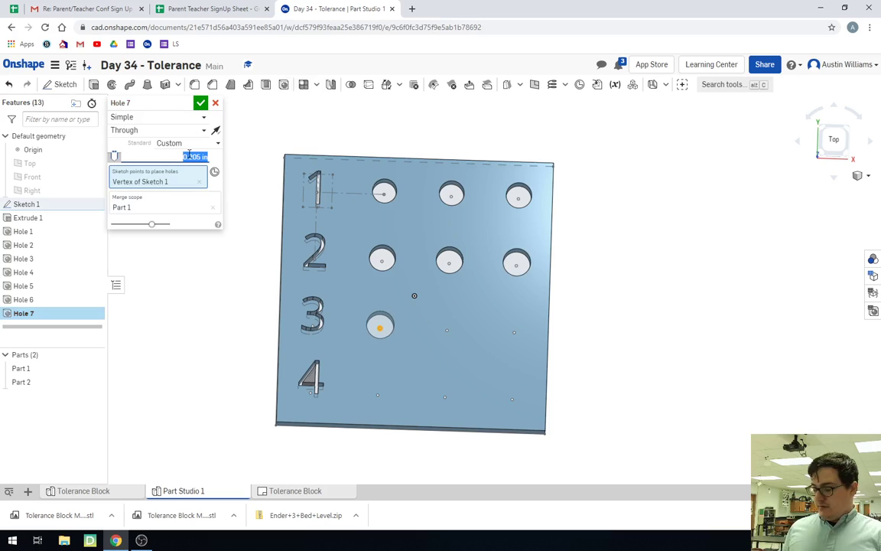
type("0")
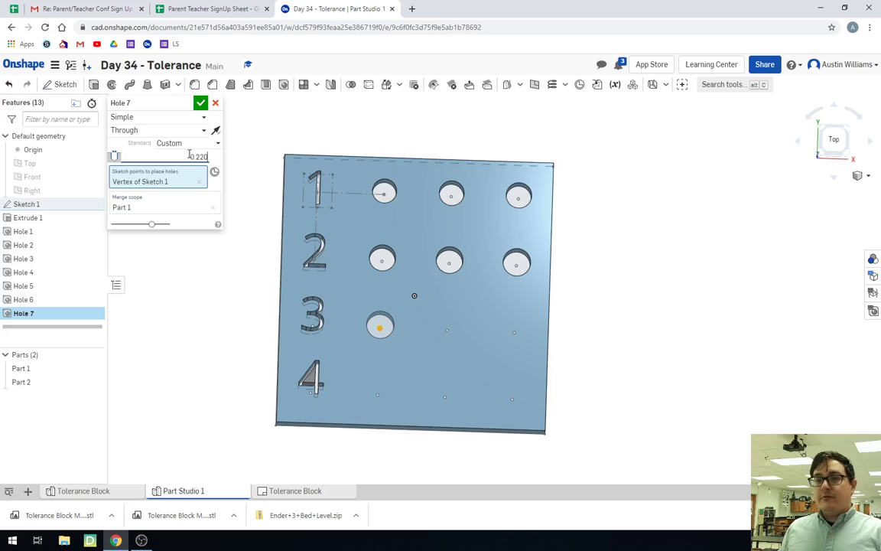
key("Return")
left_click(201, 103)
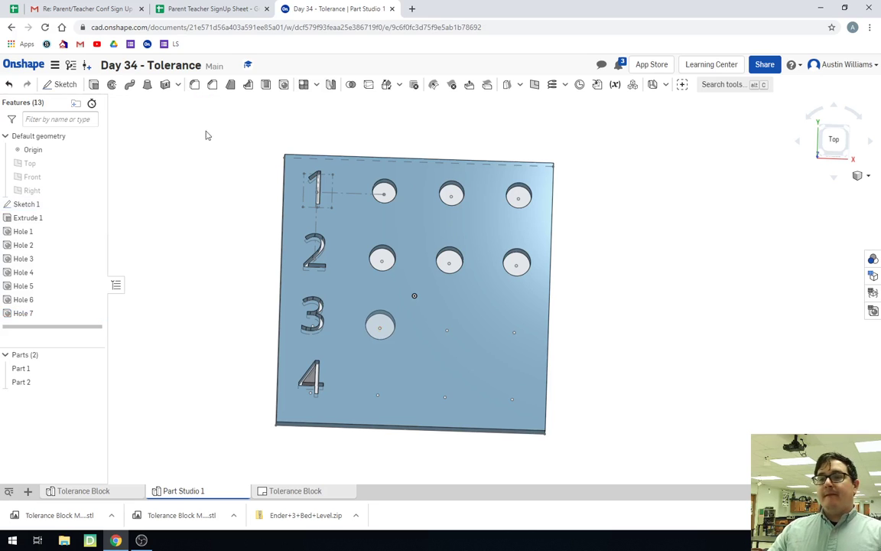
left_click(284, 84)
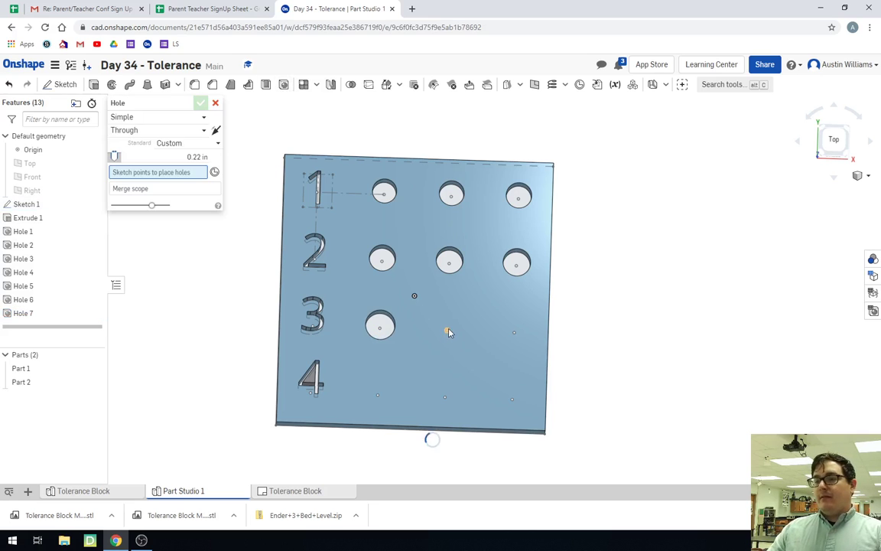
left_click(448, 331)
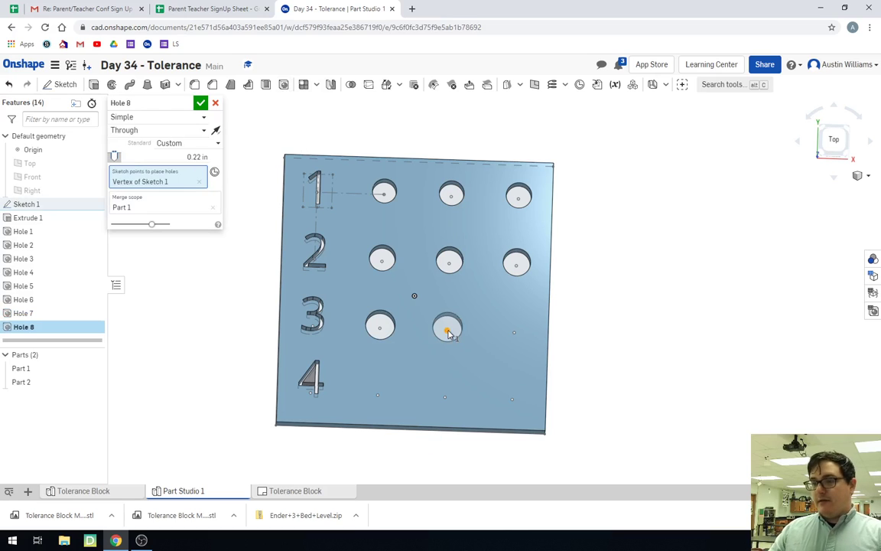
left_click(185, 157)
key("BackSpace")
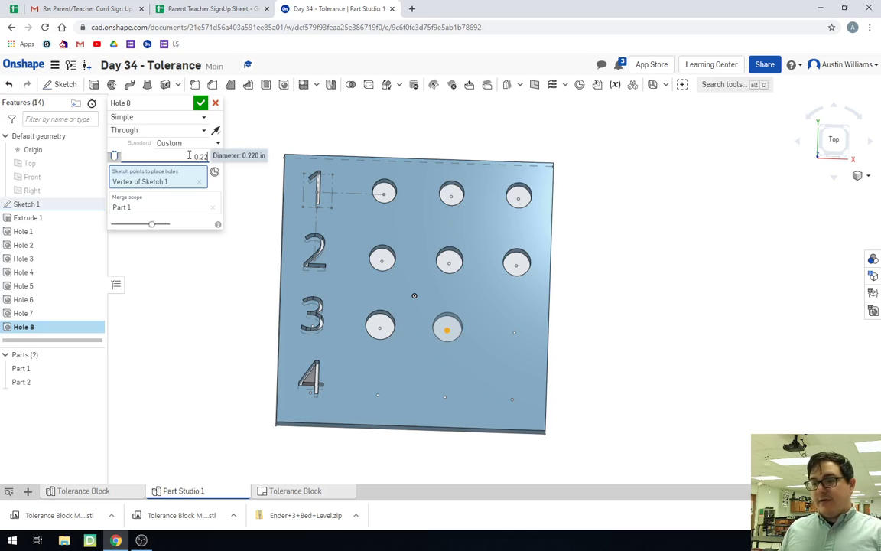
type("0.225")
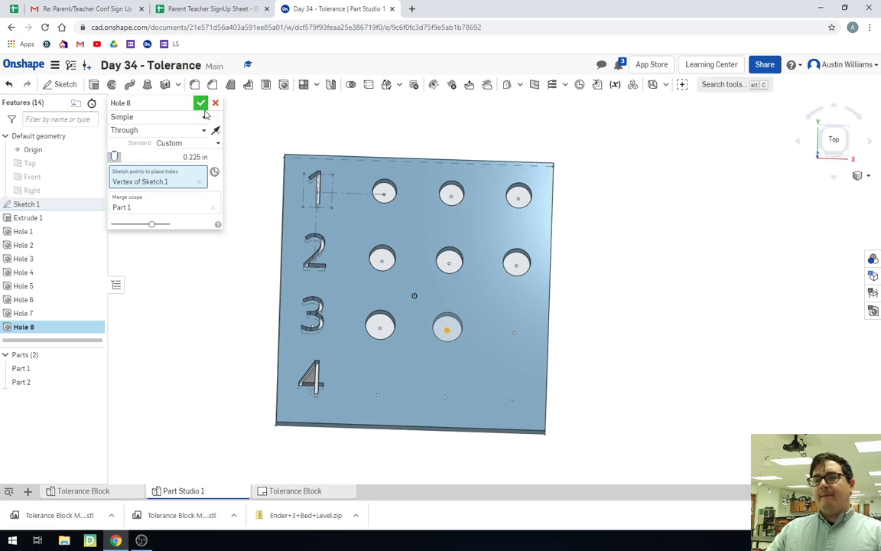
left_click(201, 102)
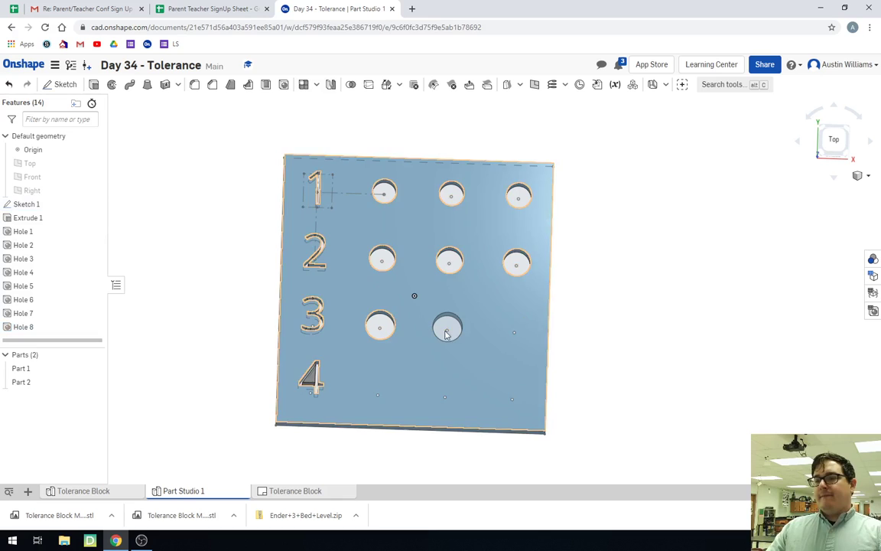
- Drill the 0.23 in through hole at row 3's right point
left_click(283, 84)
left_click(514, 332)
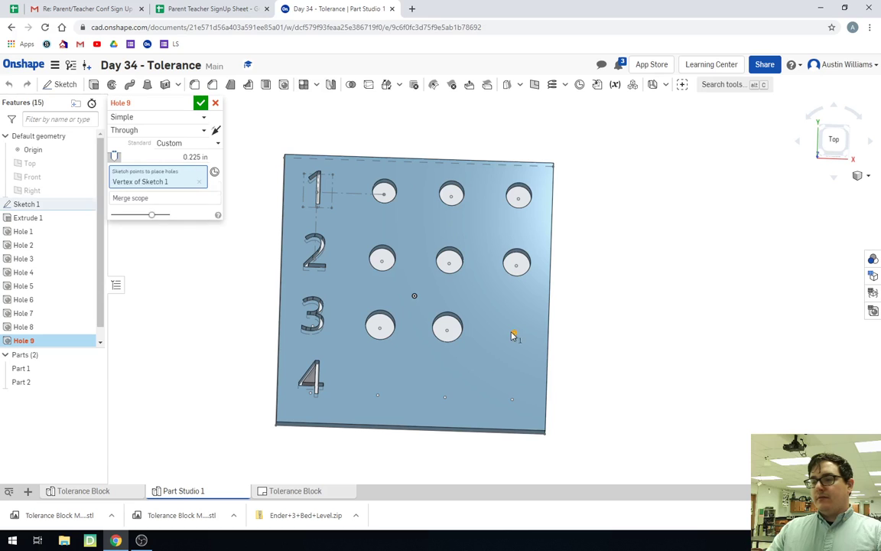
left_click(193, 156)
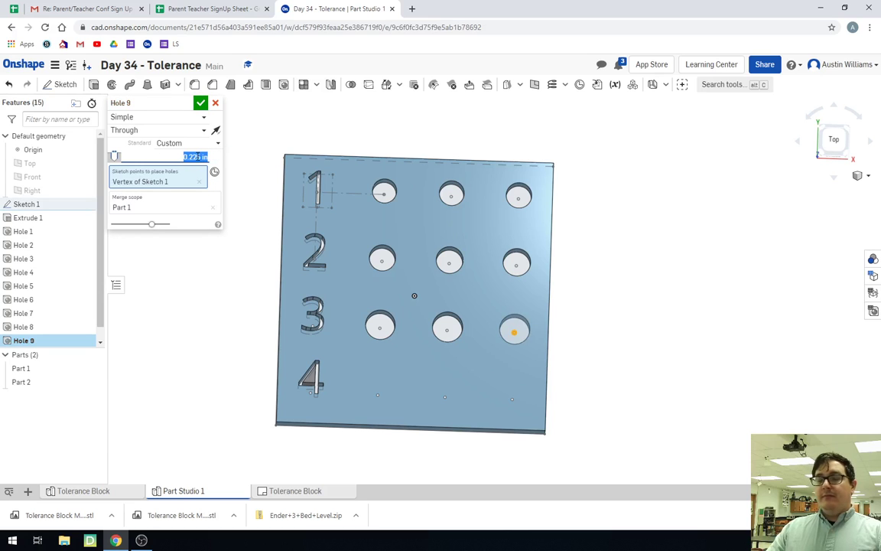
type("0.2")
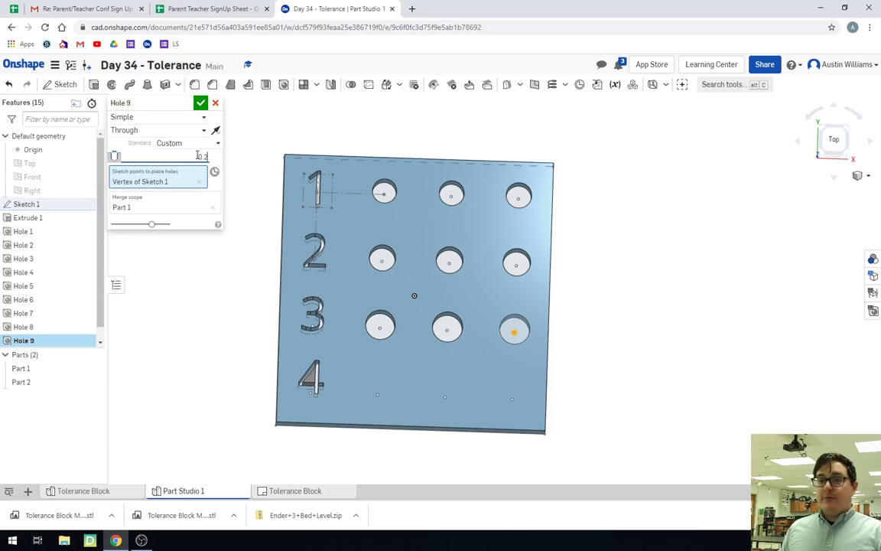
type(".130")
key("Return")
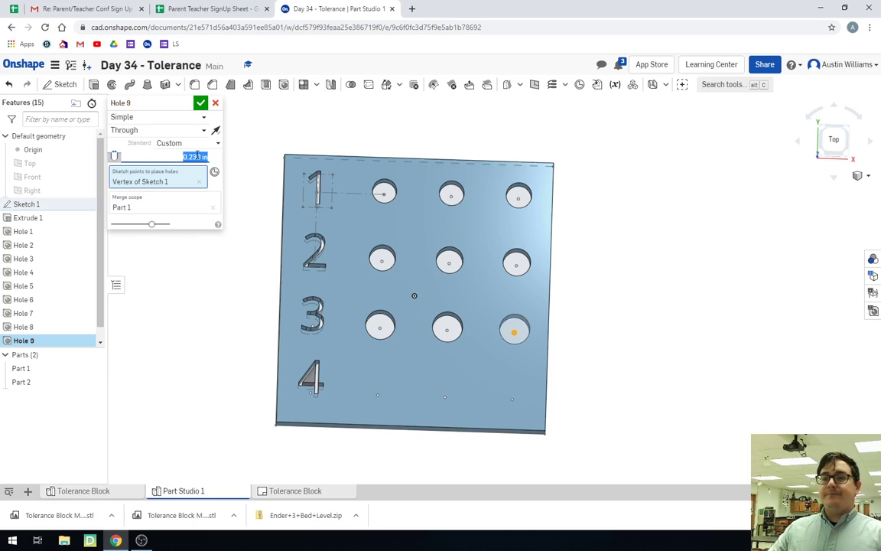
left_click(200, 102)
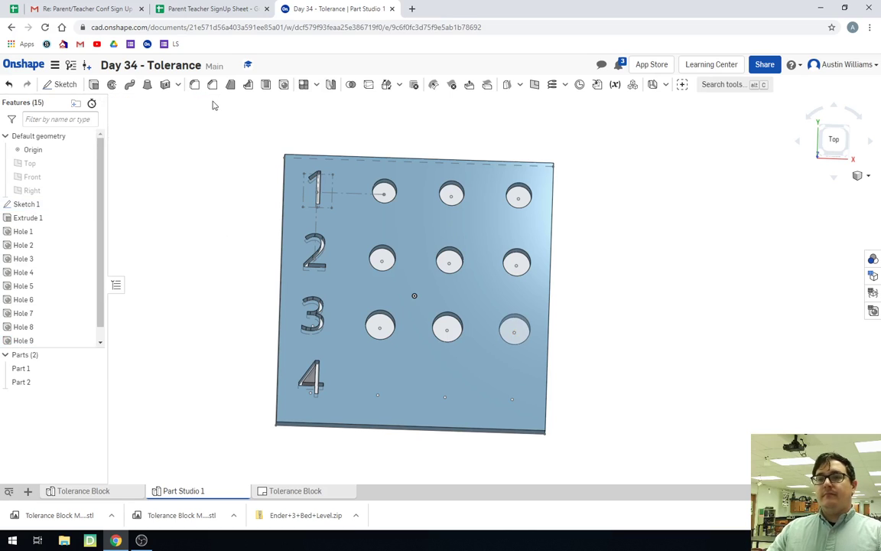
- Drill row 4's left hole at 0.245 in and its middle hole at 0.25 in, both through
left_click(266, 85)
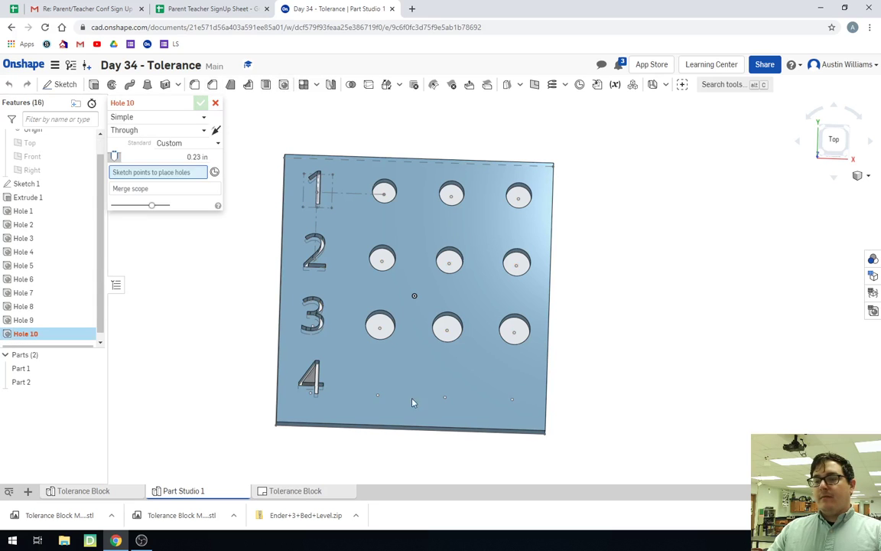
left_click(378, 397)
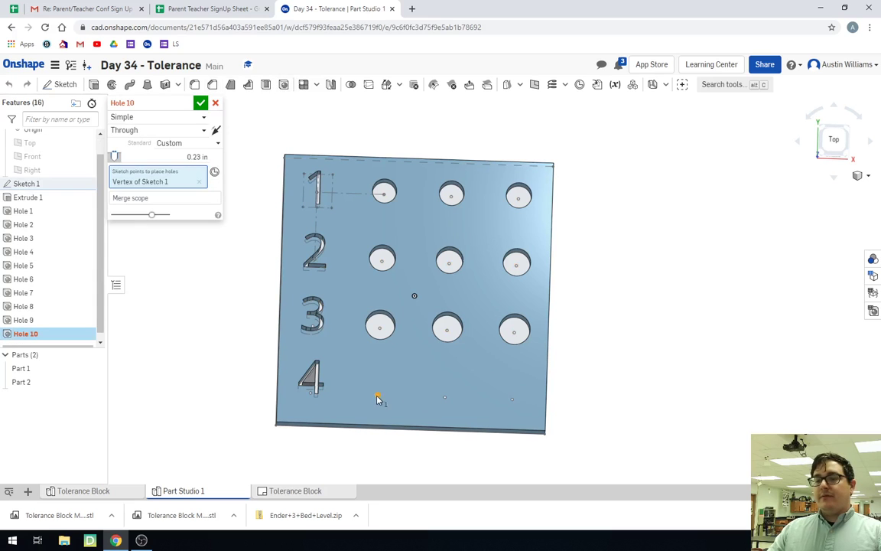
left_click(191, 156)
type("0.245")
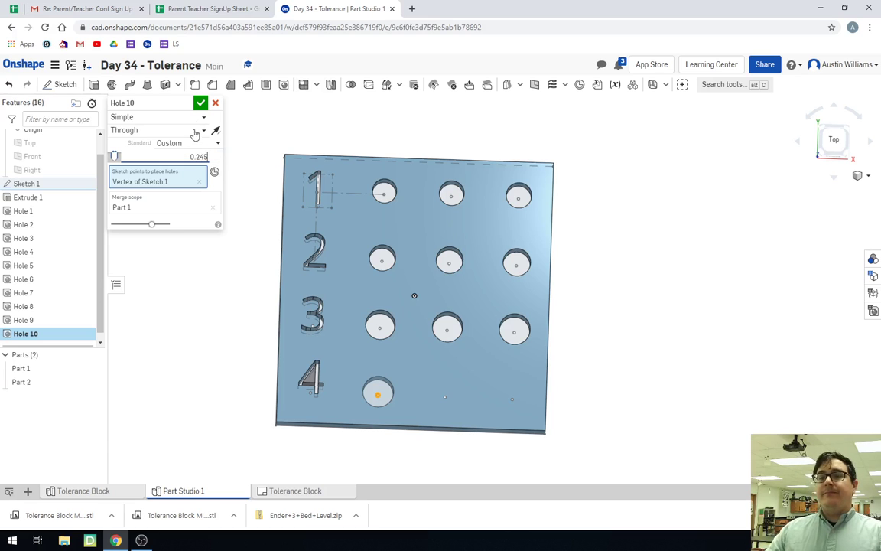
left_click(200, 103)
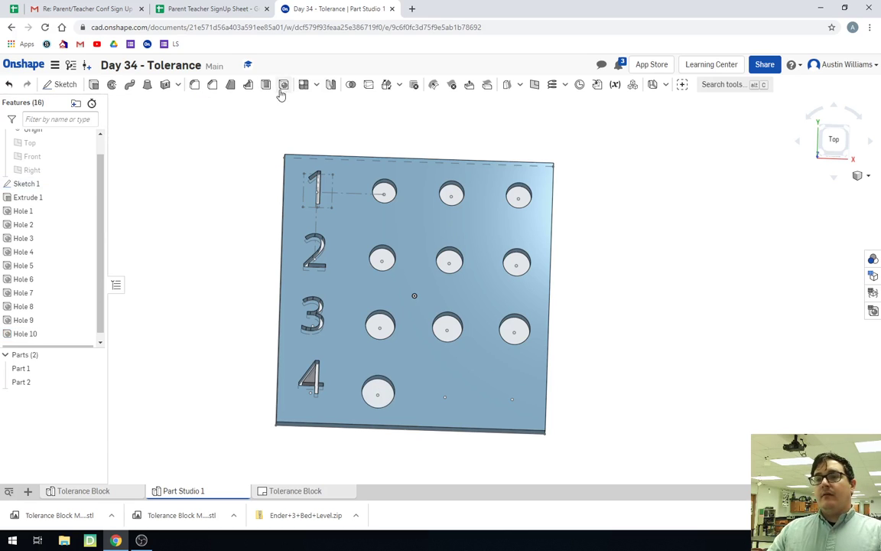
left_click(265, 86)
left_click(444, 397)
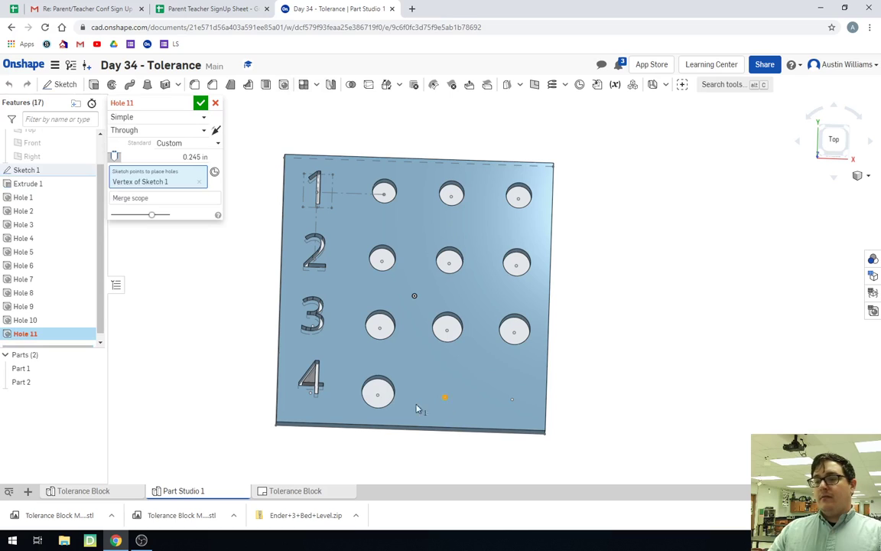
left_click(192, 156)
type("0")
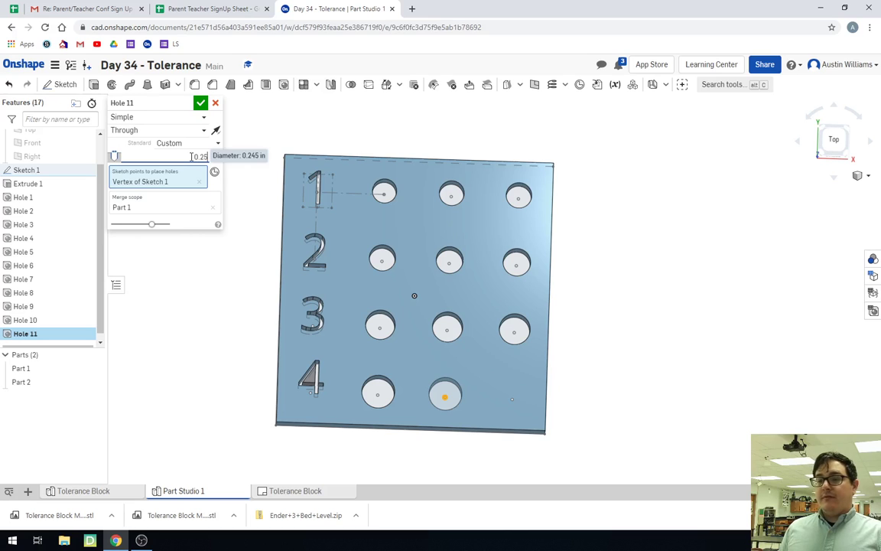
type(".25")
left_click(200, 102)
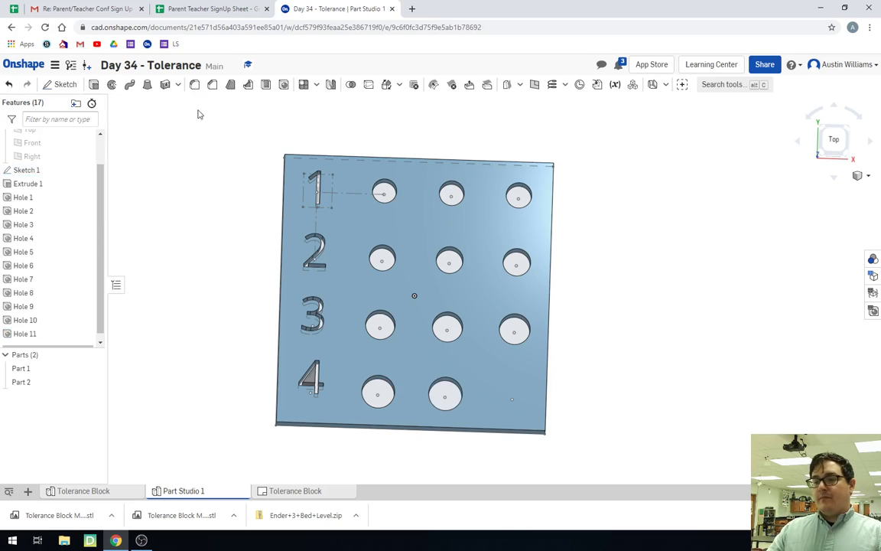
- Review Hole 10 and Hole 11, closing both without changes
double_click(29, 321)
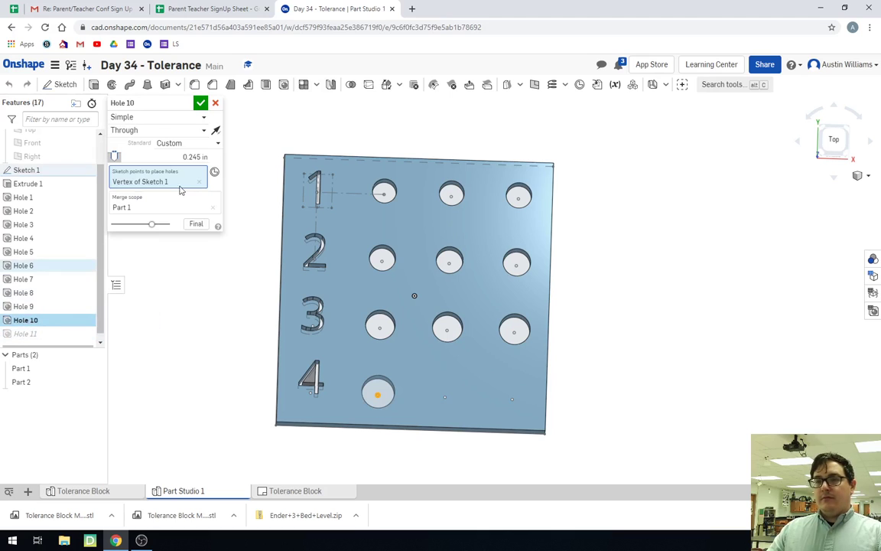
left_click(194, 156)
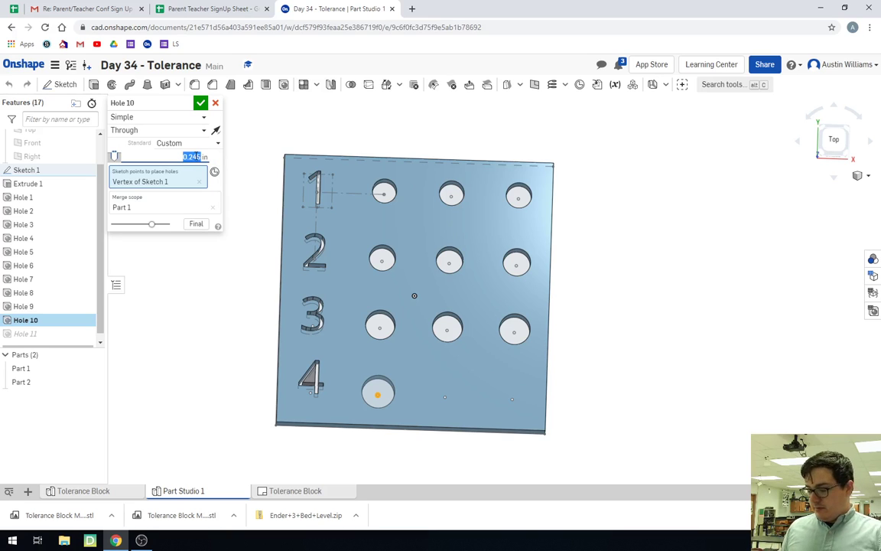
left_click(200, 103)
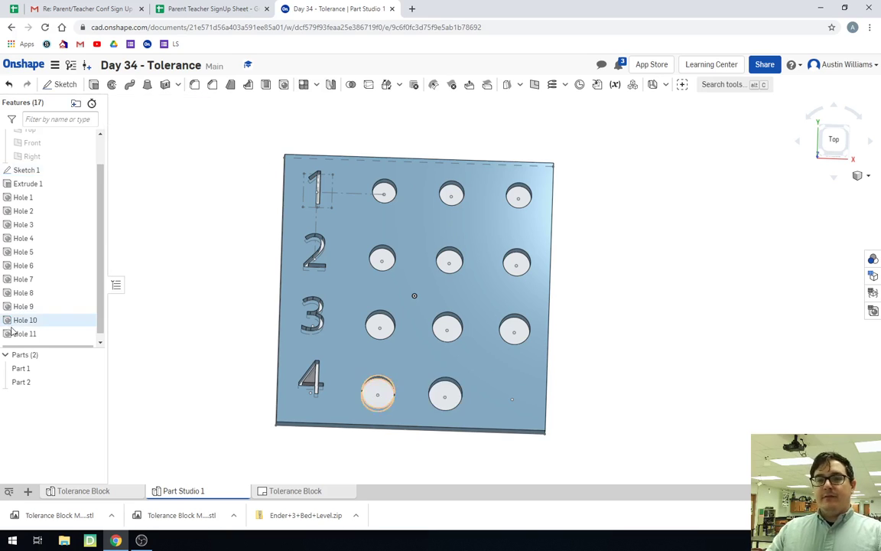
double_click(18, 335)
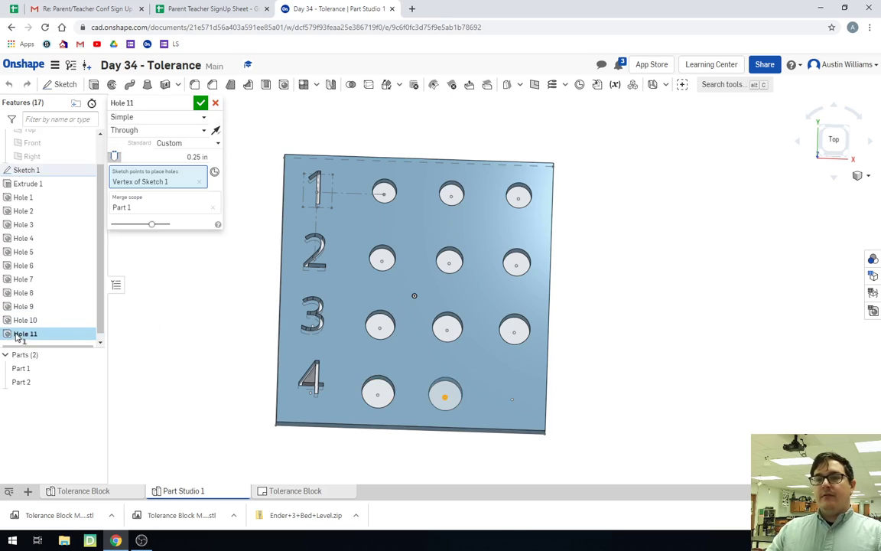
left_click(200, 102)
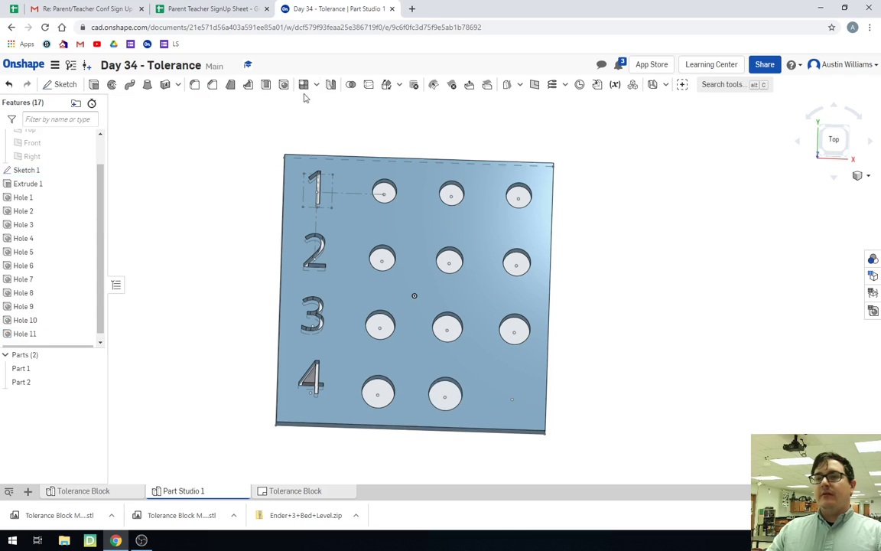
- Drill the 0.255 in through hole at row 4's bottom-right vertex and tilt the block to inspect it
left_click(283, 84)
left_click(512, 399)
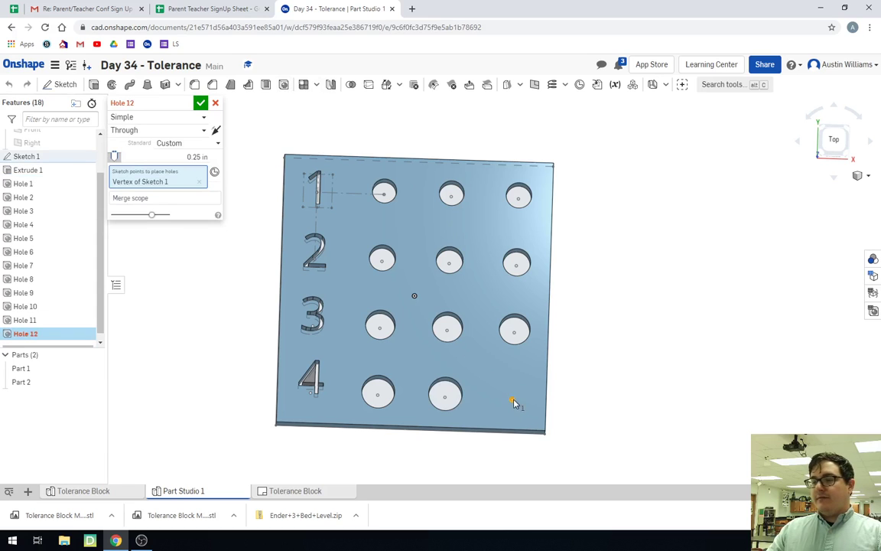
left_click(197, 157)
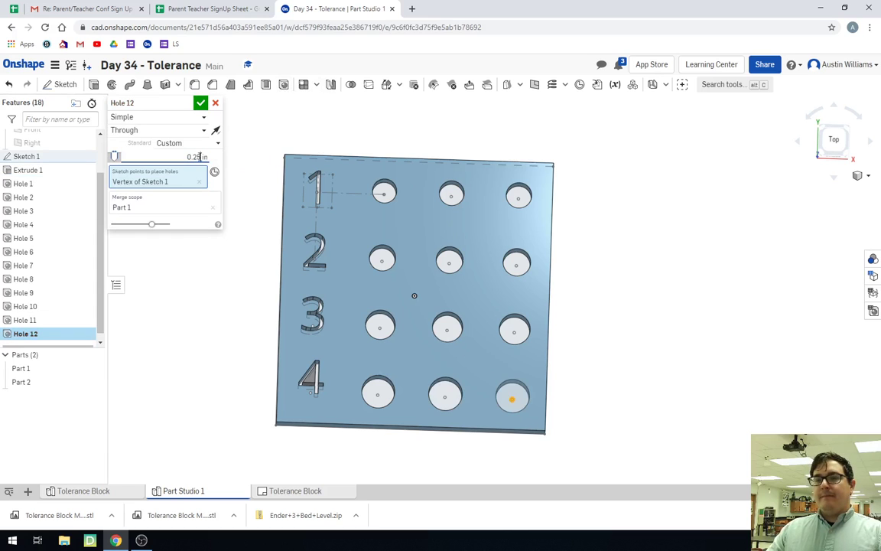
type("5")
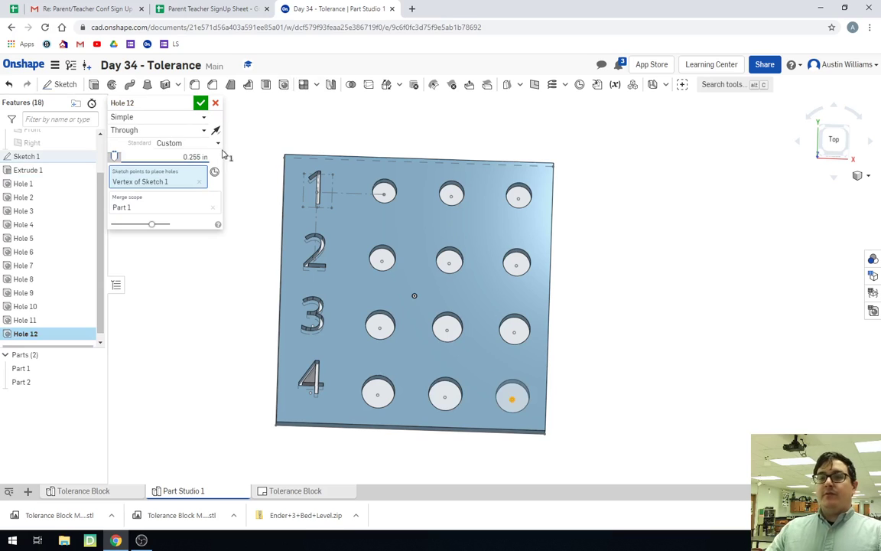
left_click(200, 102)
mouse_move(209, 260)
right_mouse_down()
mouse_move(213, 250)
mouse_move(203, 256)
right_mouse_up()
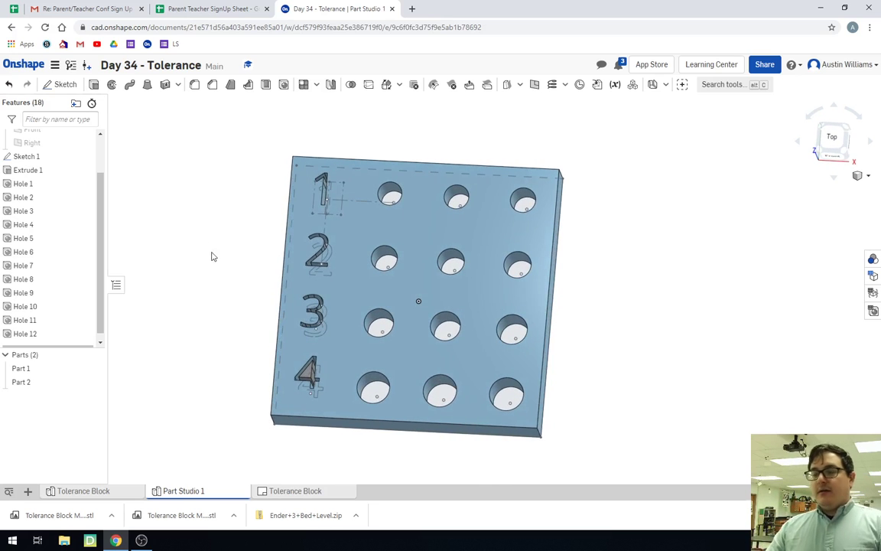
- Select the top-middle, row-3 left, top-right and bottom-right holes on the block
left_click(455, 204)
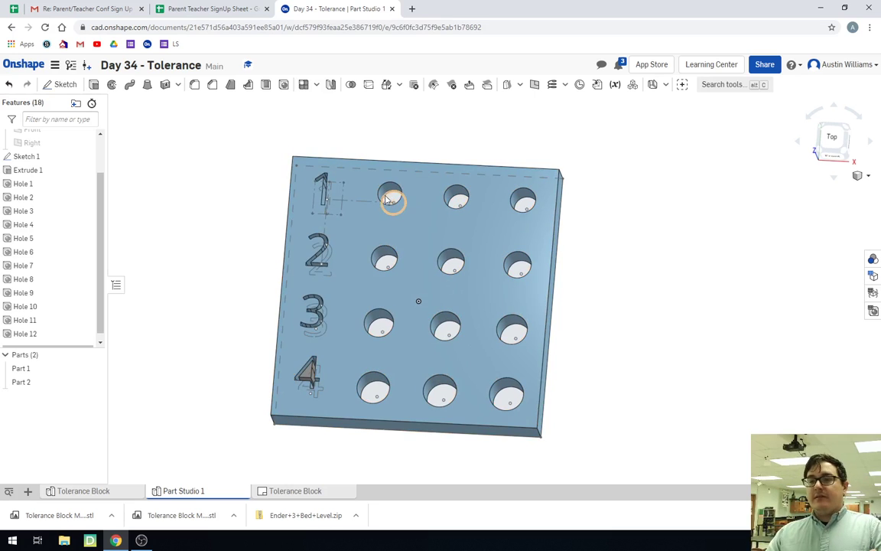
left_click(381, 331)
left_click(525, 200)
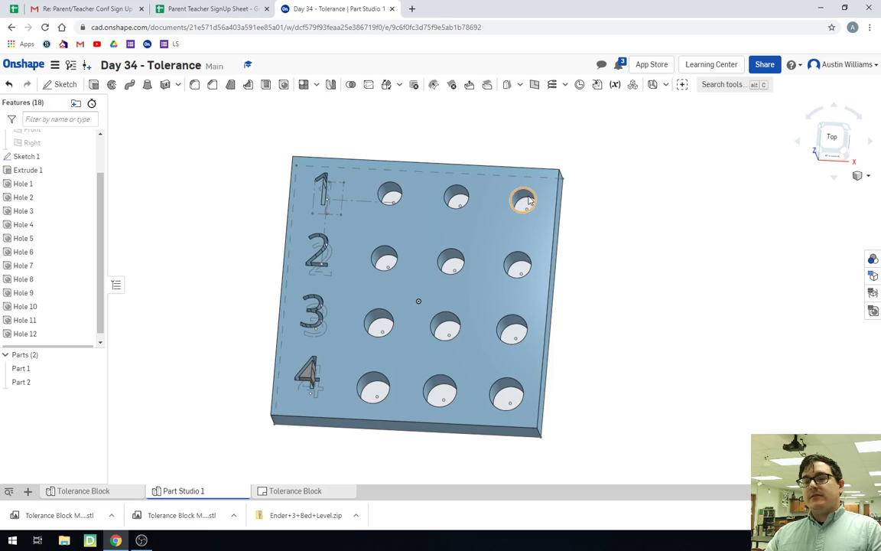
left_click(507, 394)
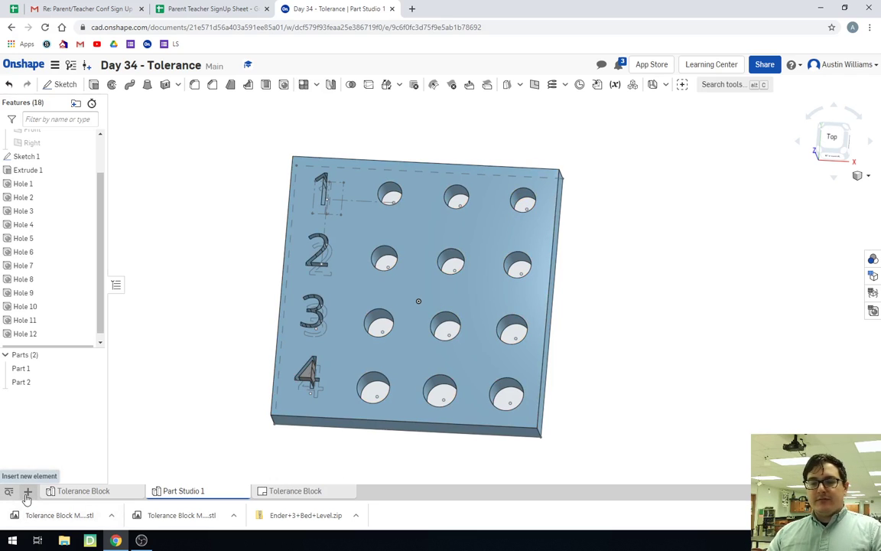
- Rename Part Studio 1 to 'Tolerance Block Video'
right_click(161, 490)
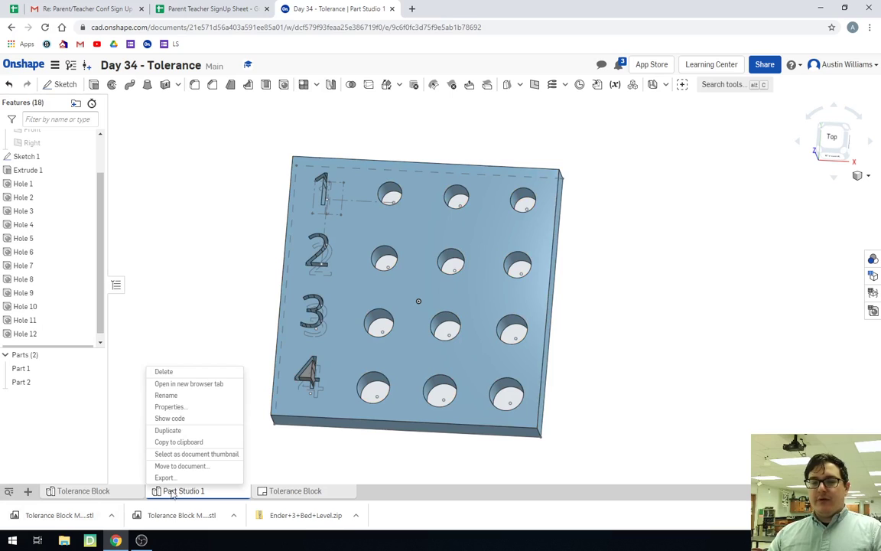
left_click(189, 397)
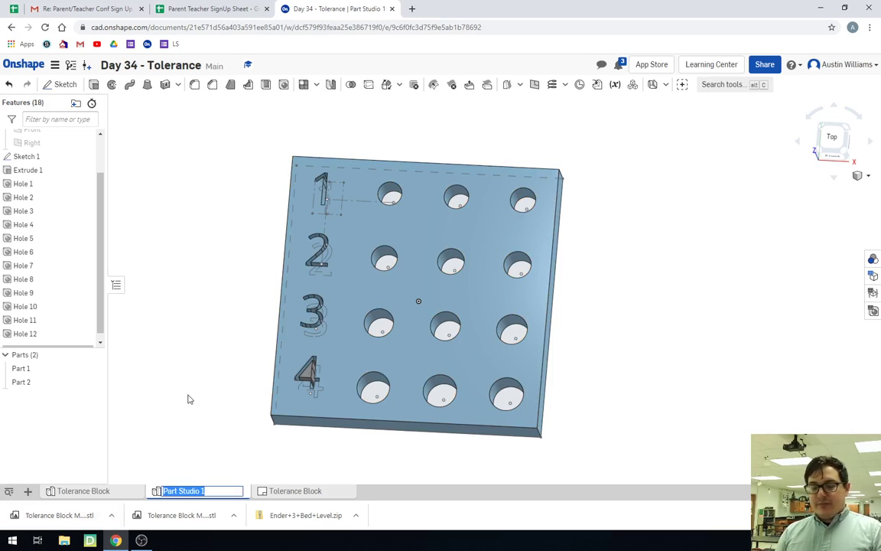
type("Tolerance Block Video")
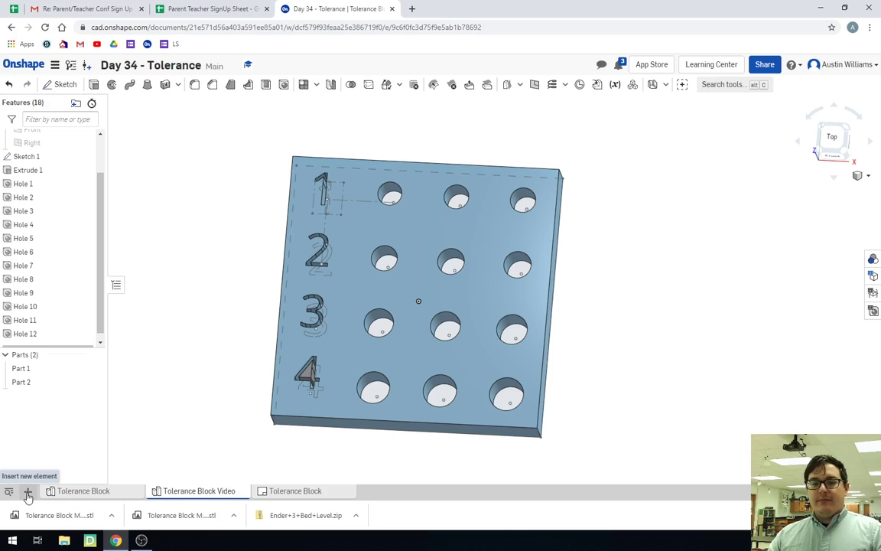
- Create Drawing 1 from the WD Title Block INCH template without any views
left_click(27, 496)
left_click(71, 448)
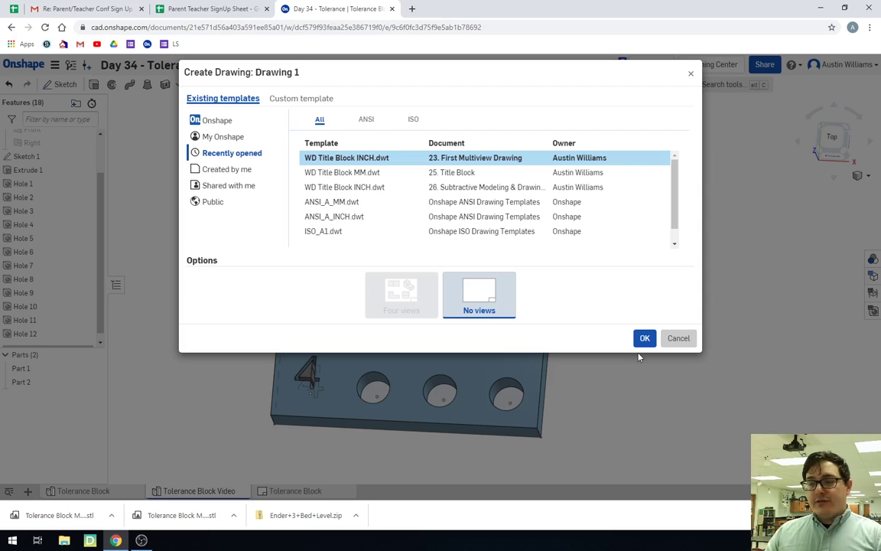
left_click(644, 341)
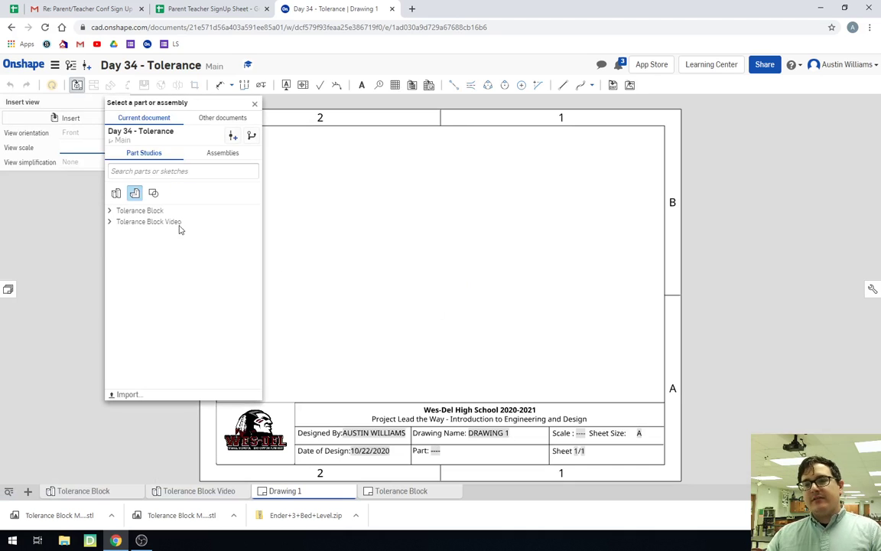
- Place a 1:1 front view of Part 1 from Tolerance Block Video on the sheet
left_click(109, 222)
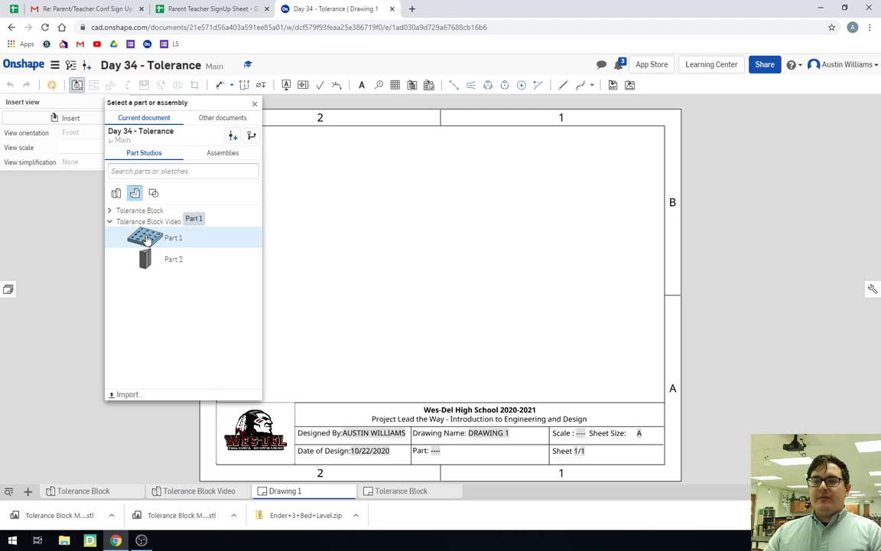
left_click(146, 239)
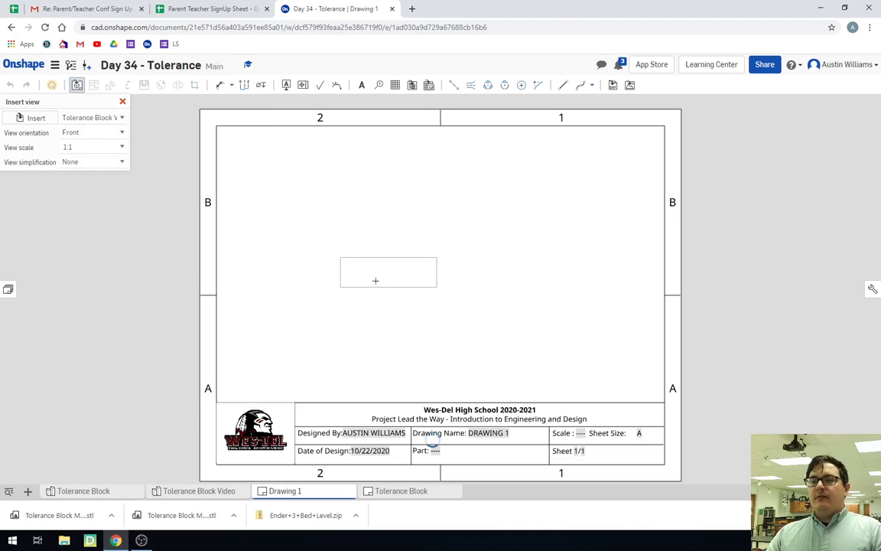
left_click(372, 286)
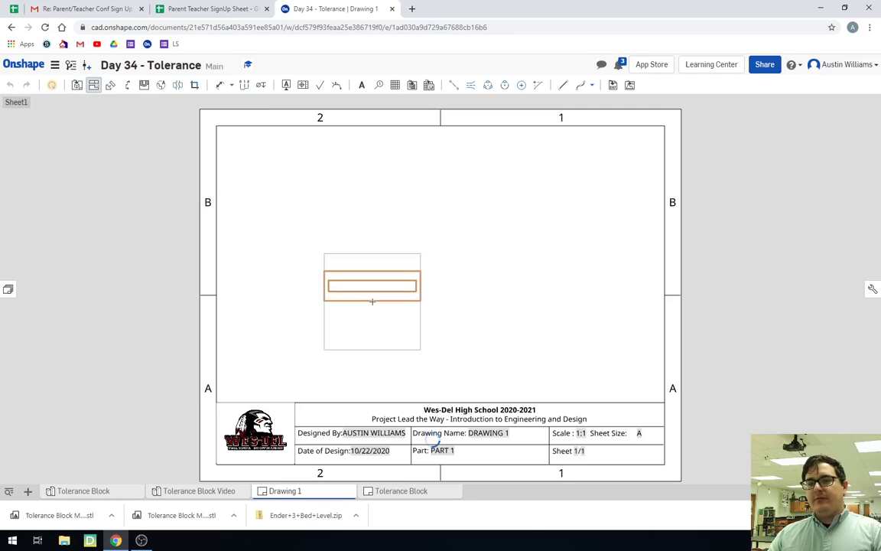
key("Escape")
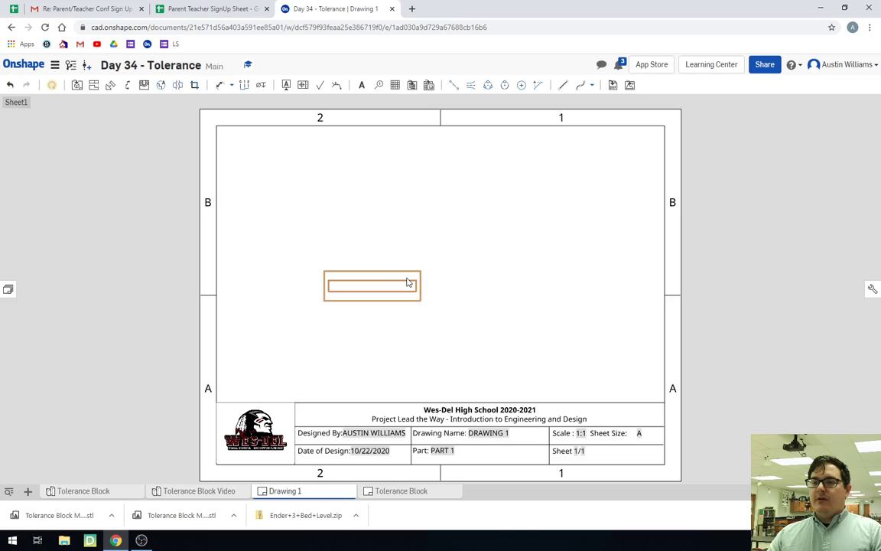
- Set the view's orientation to Top and its scale to 2:1 in View properties
double_click(406, 283)
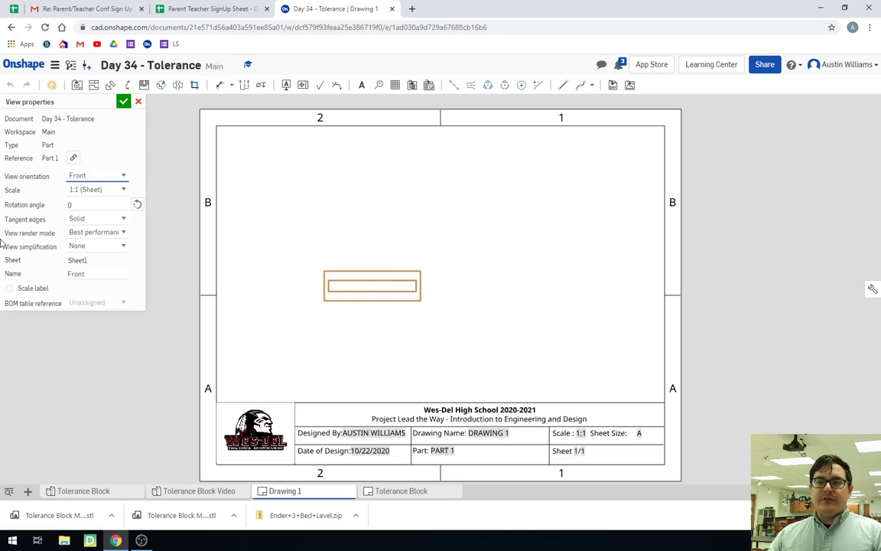
left_click(76, 175)
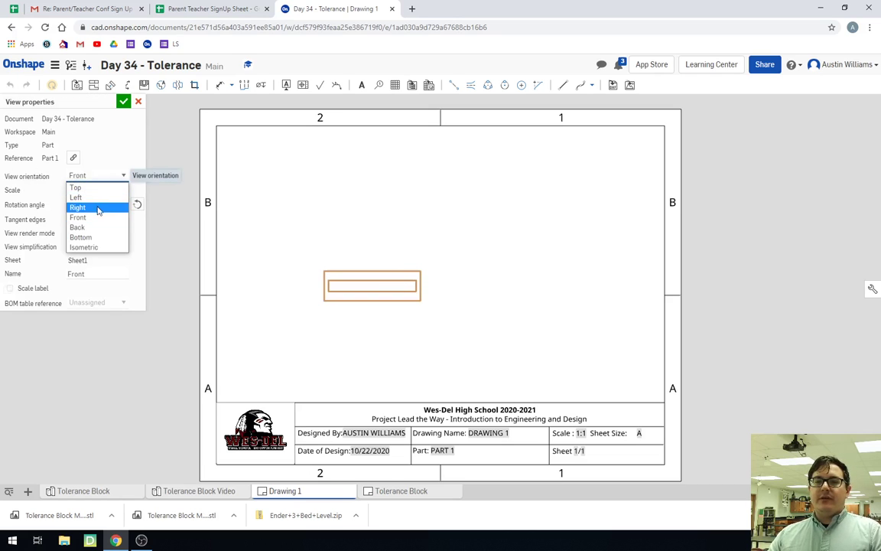
left_click(100, 190)
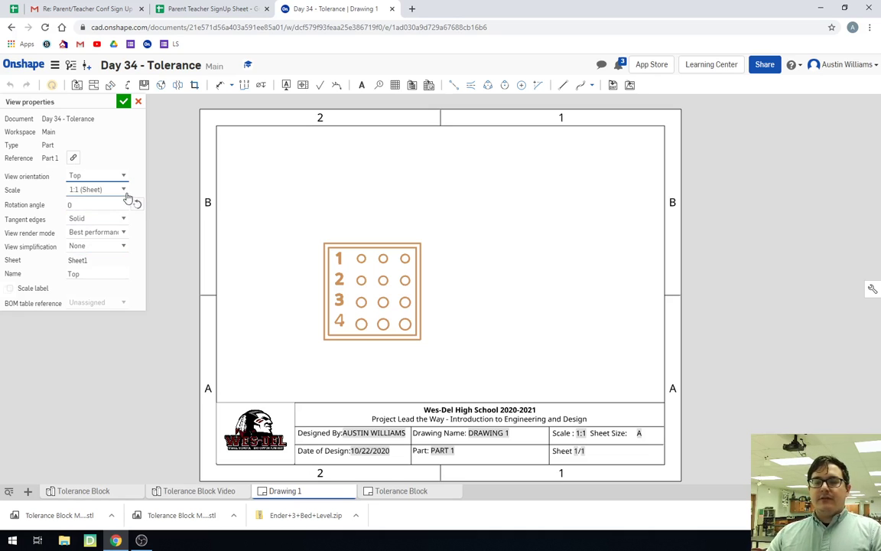
left_click(125, 192)
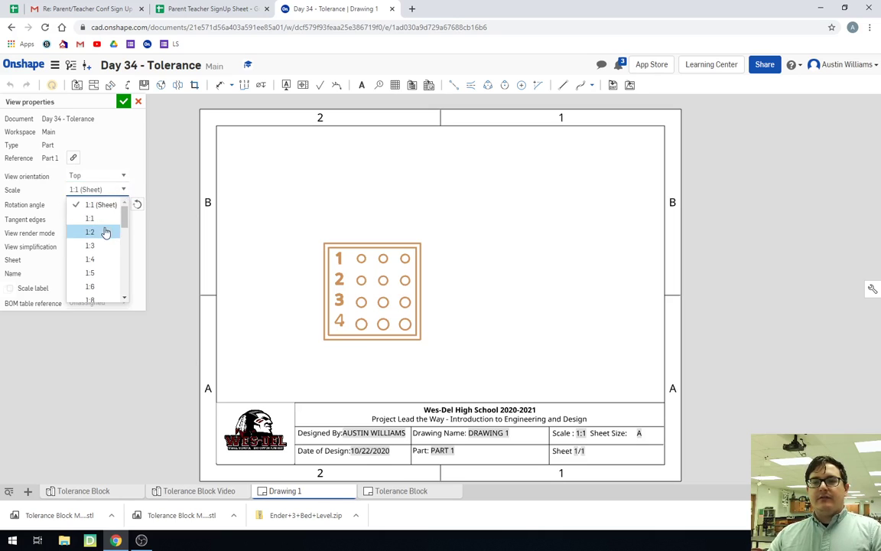
left_click(105, 233)
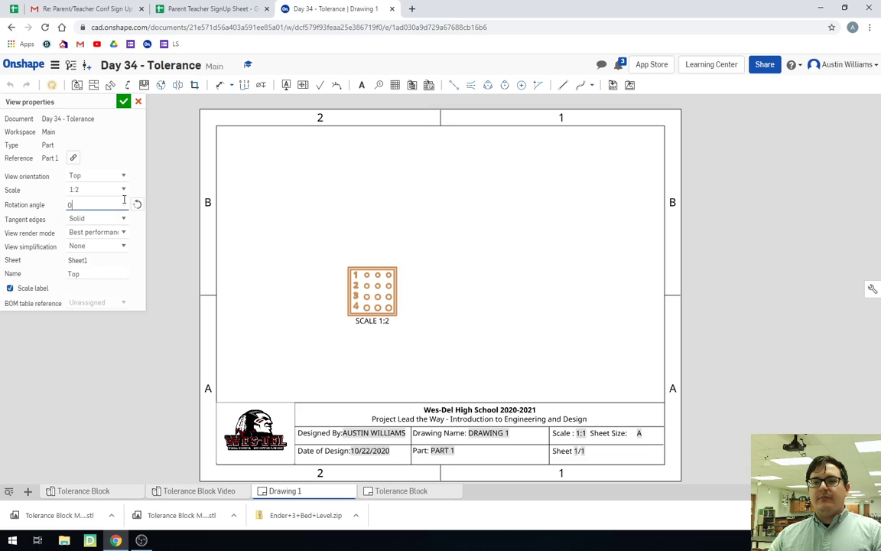
left_click(124, 191)
scroll(98, 229, "down", 5)
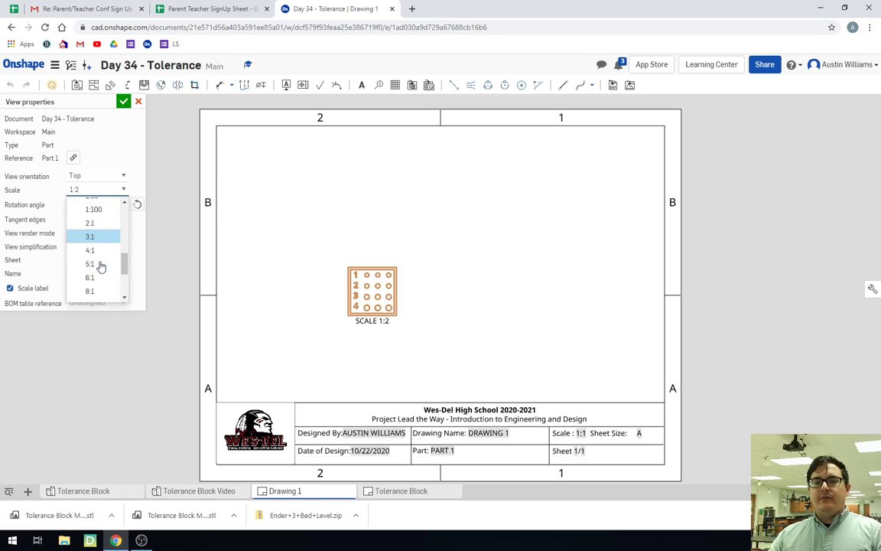
left_click(92, 217)
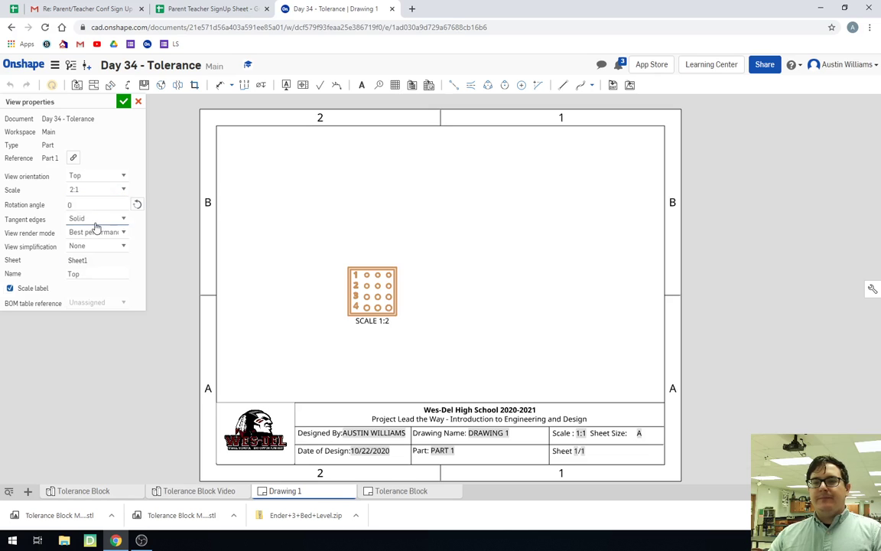
left_click(124, 103)
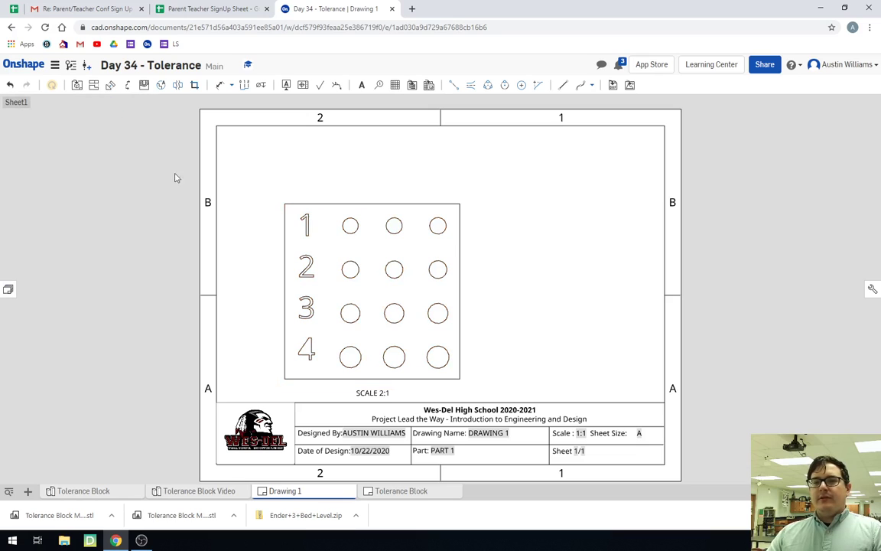
- Add a projected view of the block placed above the main view
left_click(95, 87)
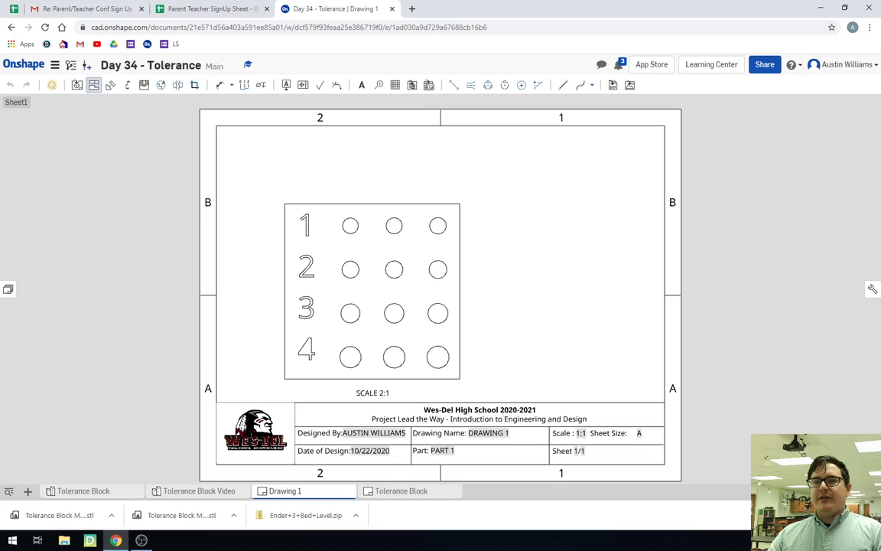
left_click(353, 164)
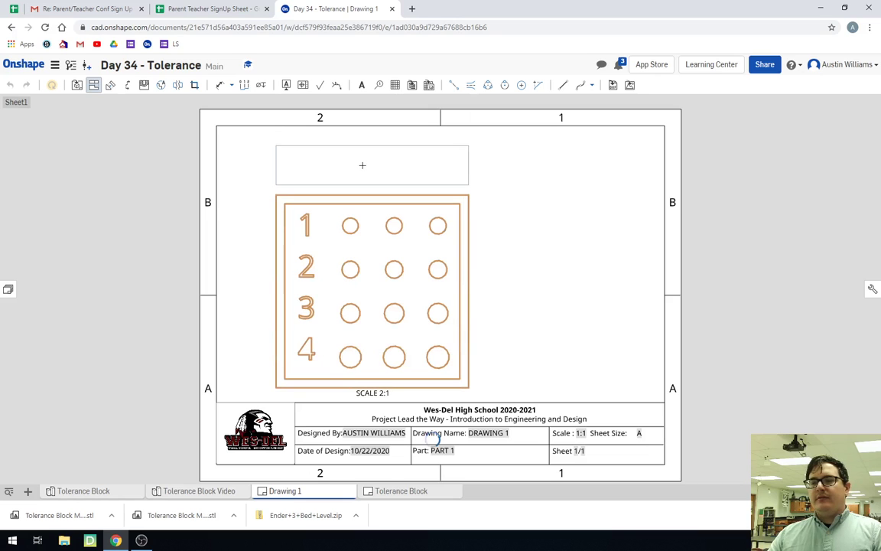
left_click(448, 190)
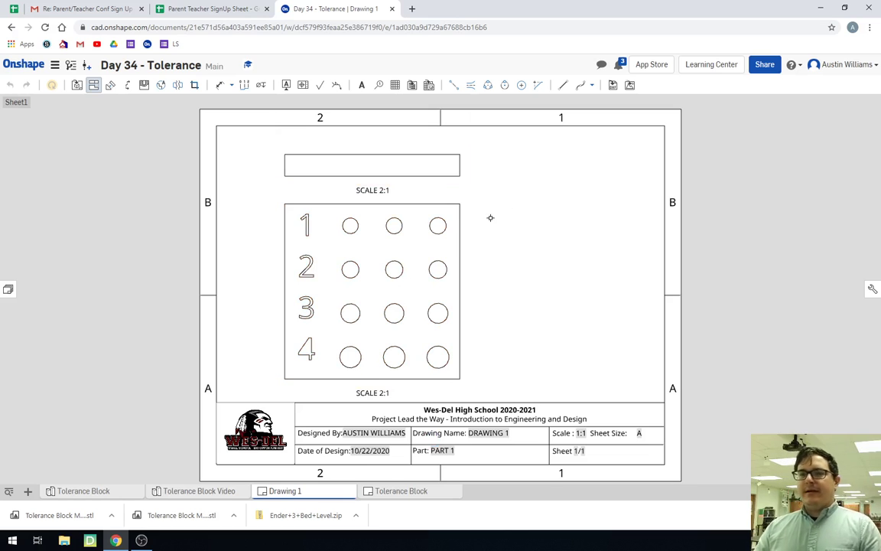
key("Escape")
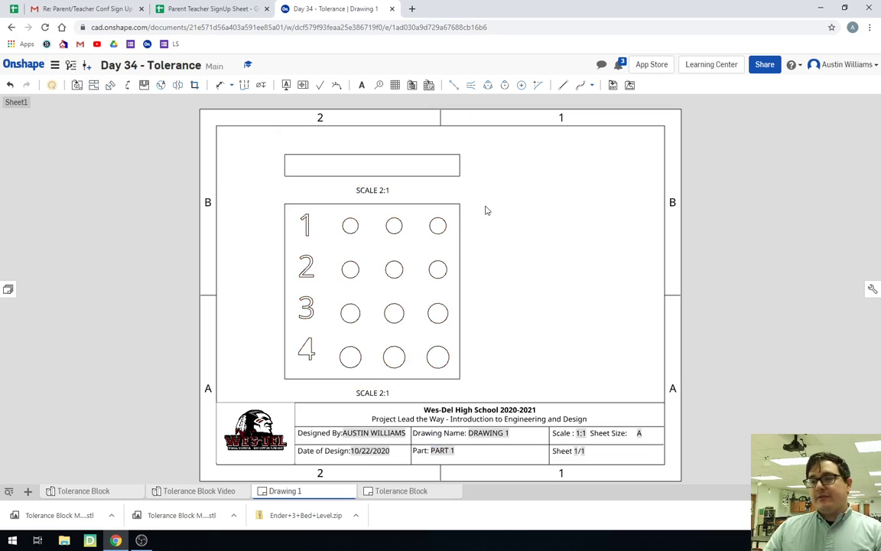
- Dimension the .250 thickness on the projected view and the block's 2.000 width and 2.000 height
key("p")
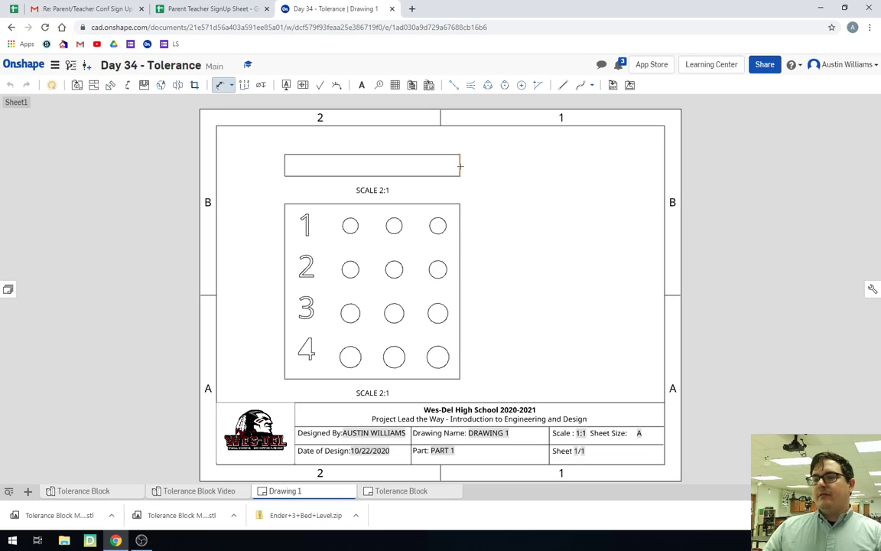
left_click(482, 165)
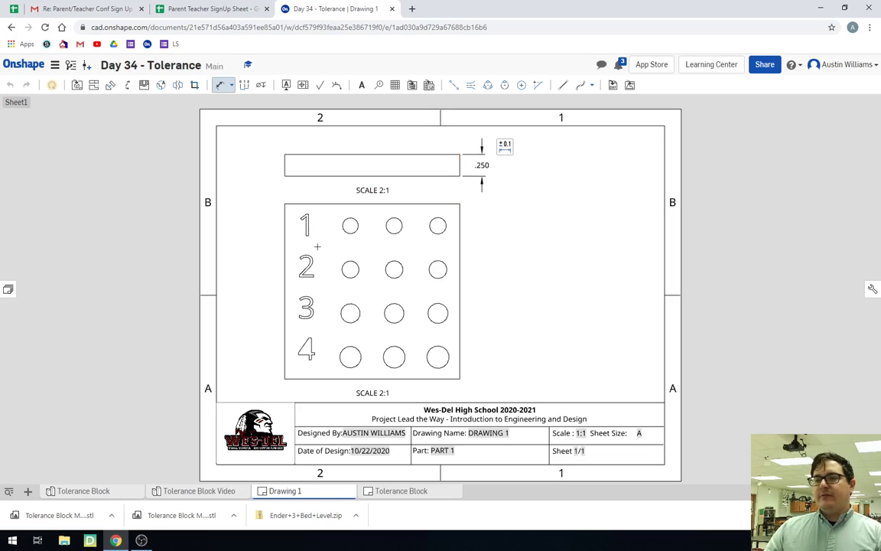
left_click(325, 200)
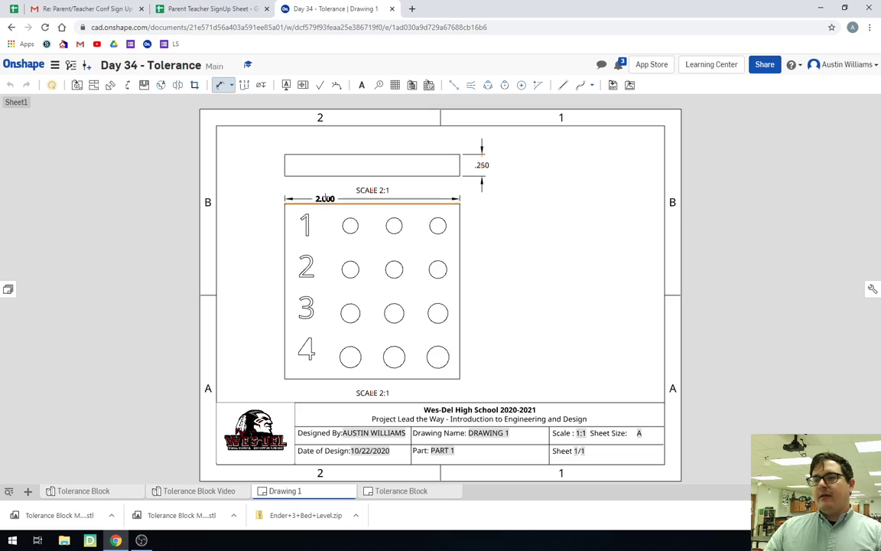
left_click(325, 195)
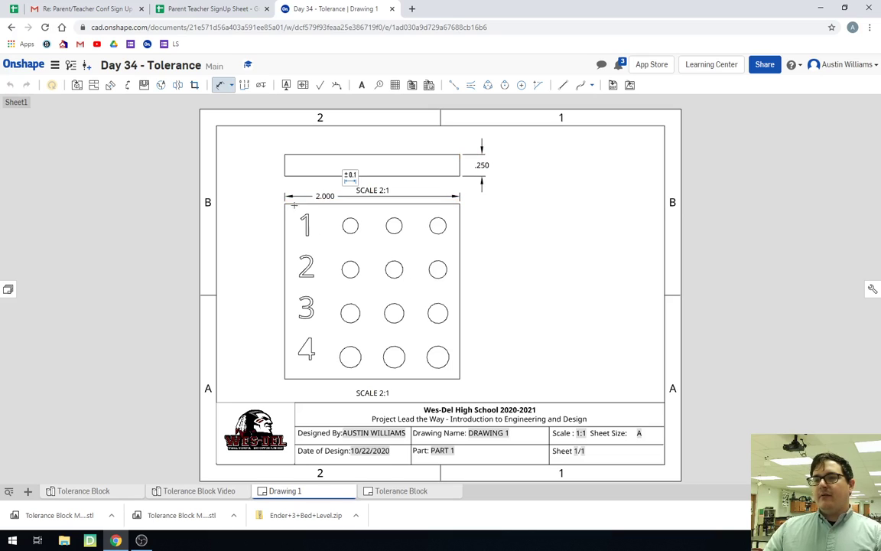
left_click(460, 250)
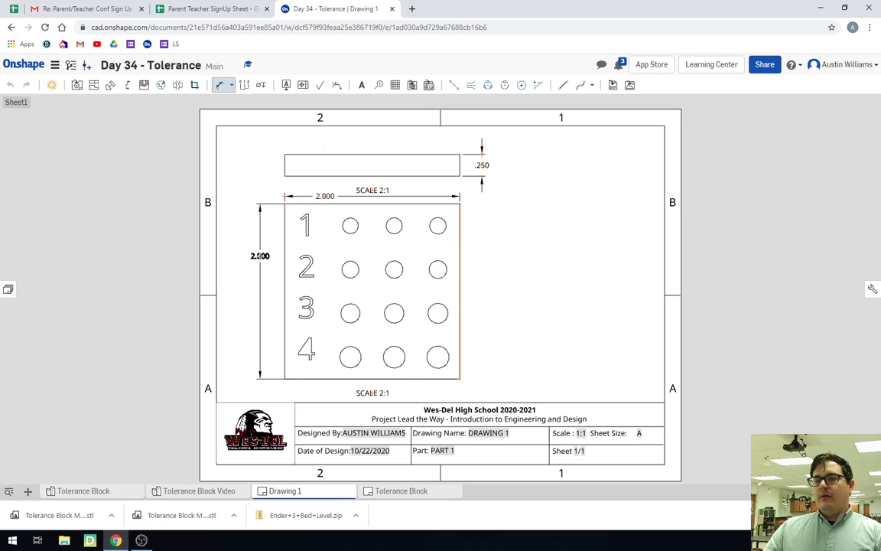
left_click(260, 255)
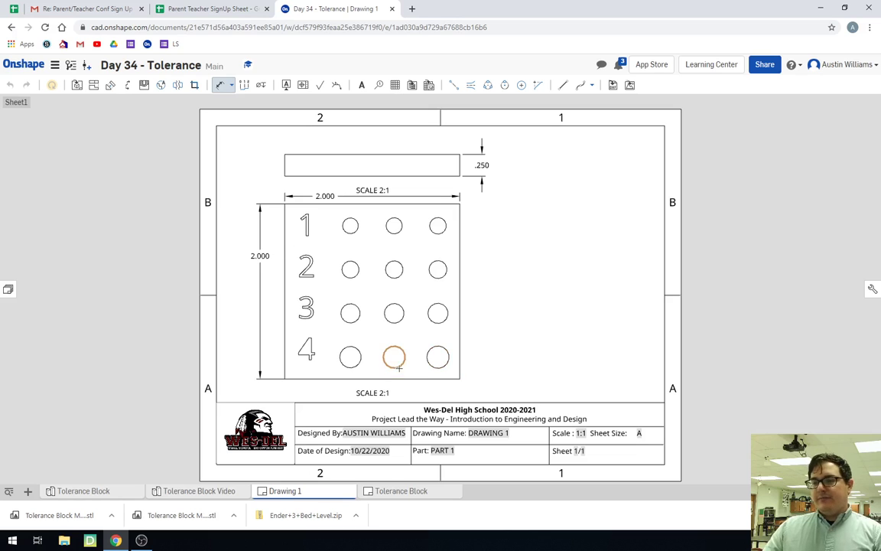
- Add a Ø.250 diameter callout to row 4's middle hole and nudge its label into position
key("Escape")
key("d")
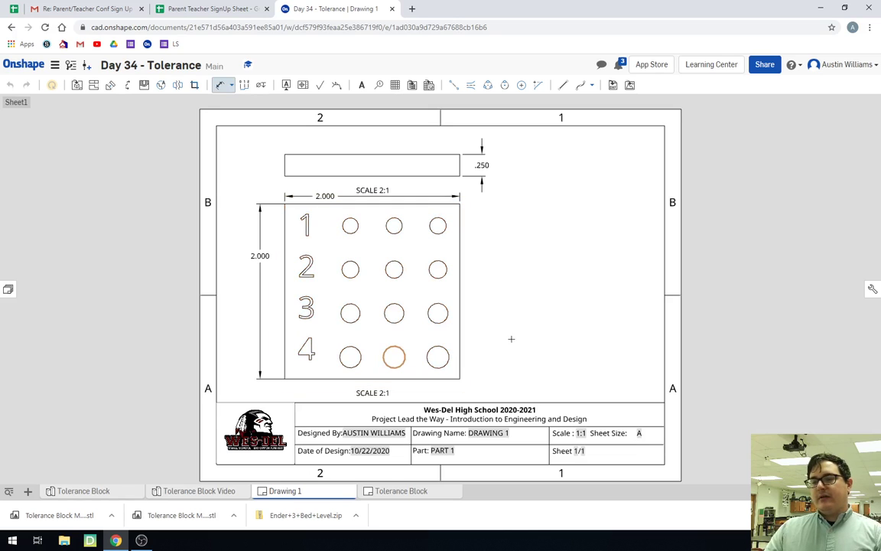
left_click(406, 358)
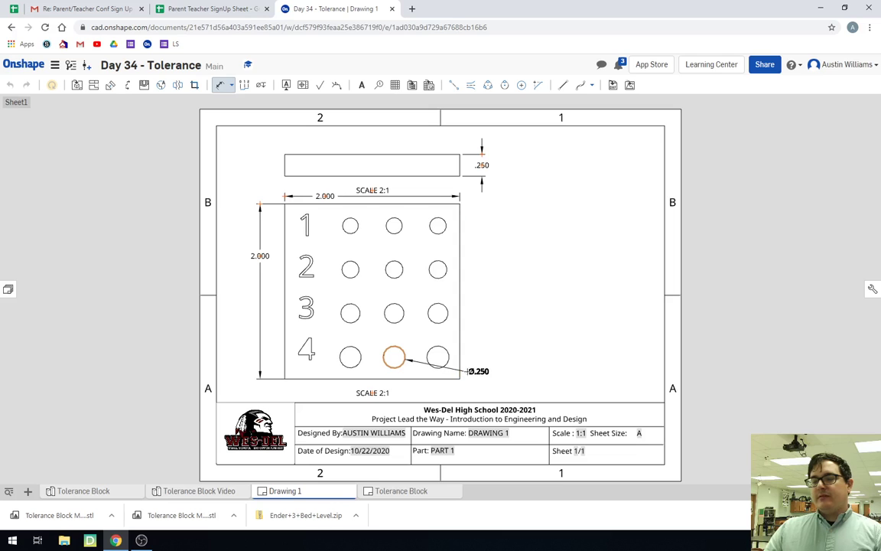
left_click(480, 372)
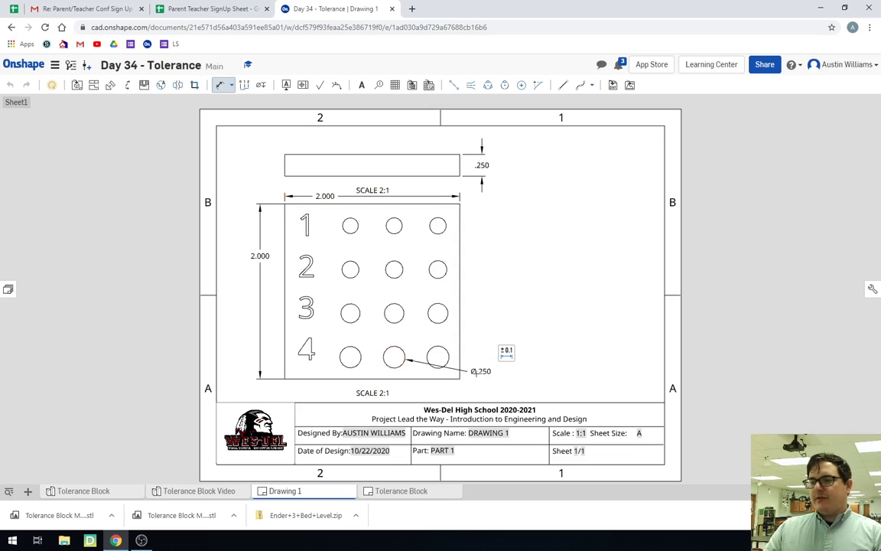
key("Escape")
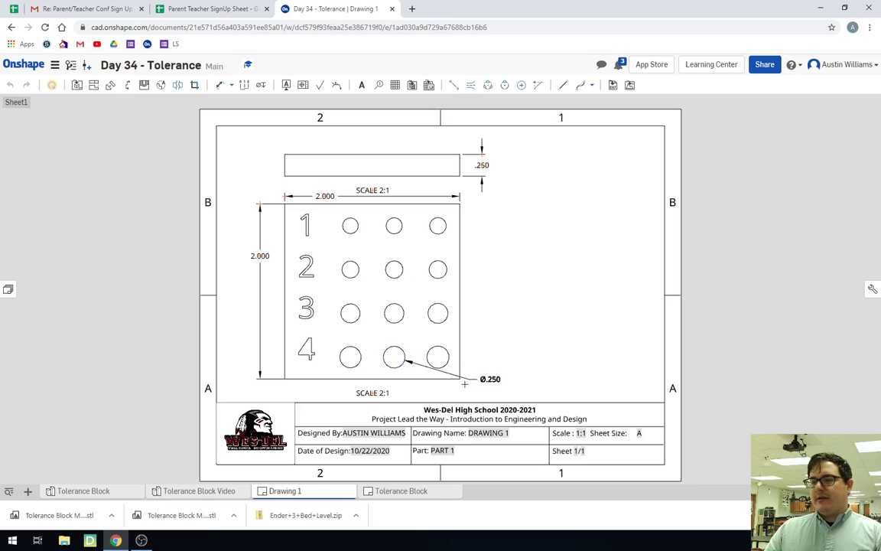
left_click_drag(465, 384, 461, 388)
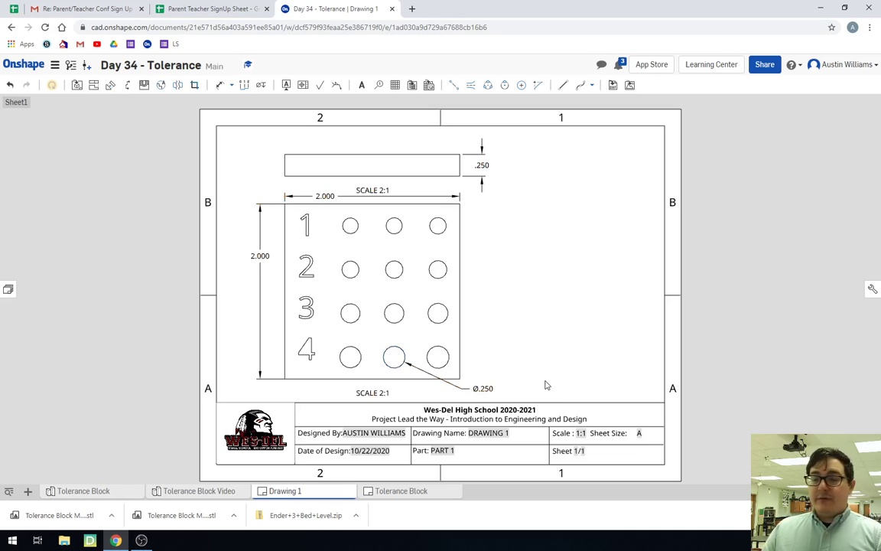
- Give row 4's middle-hole Ø.250 diameter dimension a Symmetrical ±.005 tolerance
left_click(485, 389)
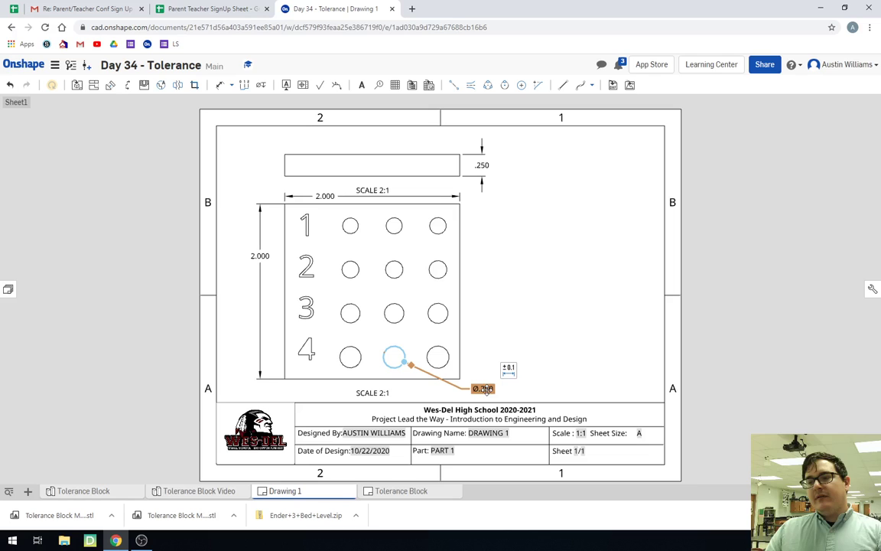
left_click(508, 370)
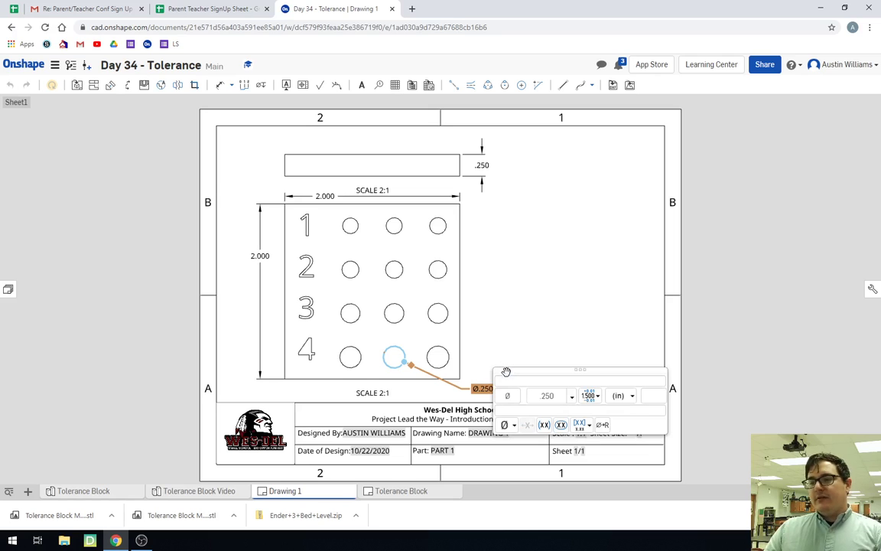
left_click(557, 347)
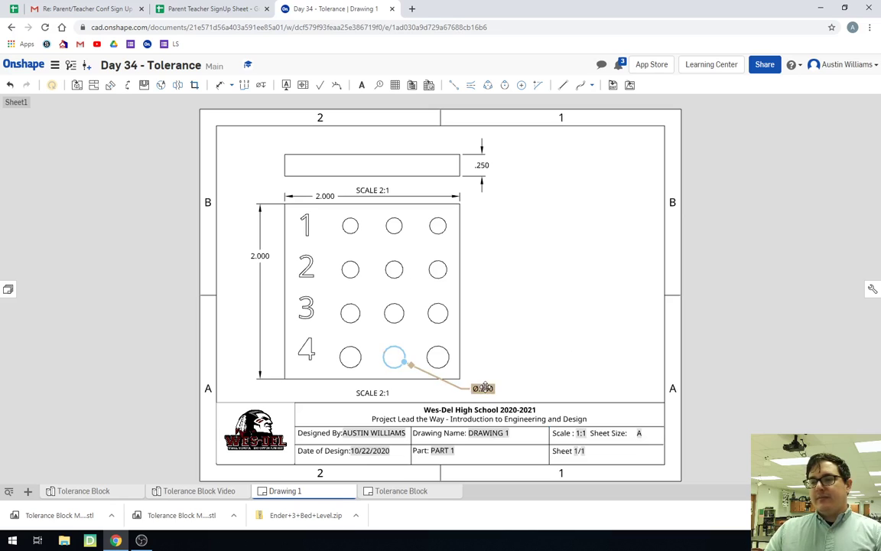
left_click(485, 387)
left_click(508, 368)
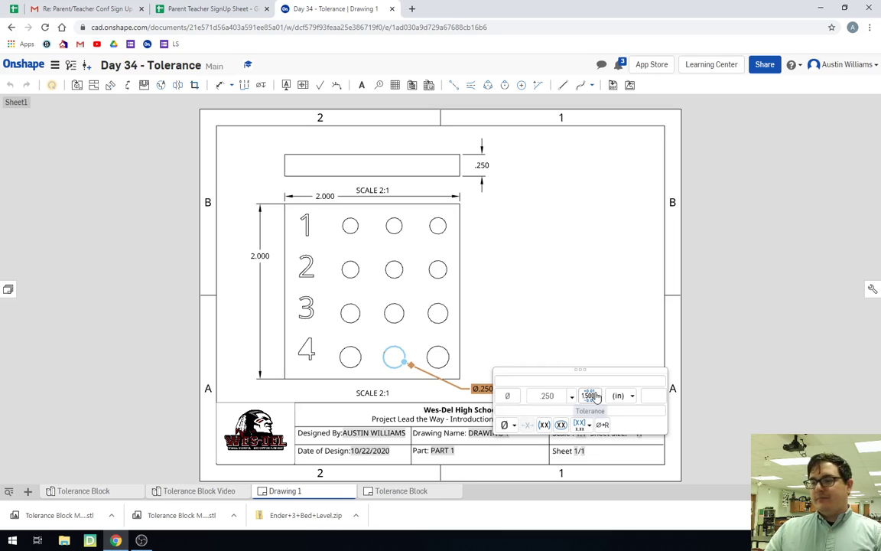
left_click(505, 396)
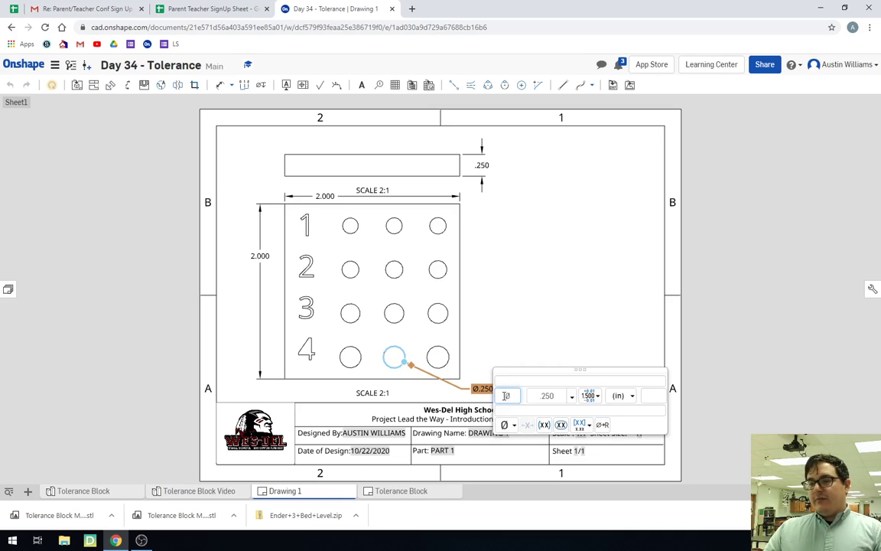
left_click(593, 396)
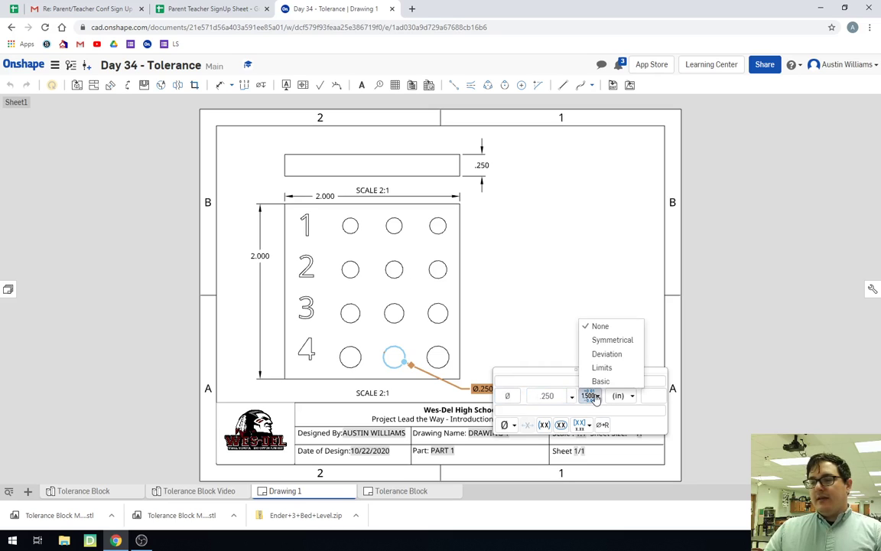
left_click(611, 341)
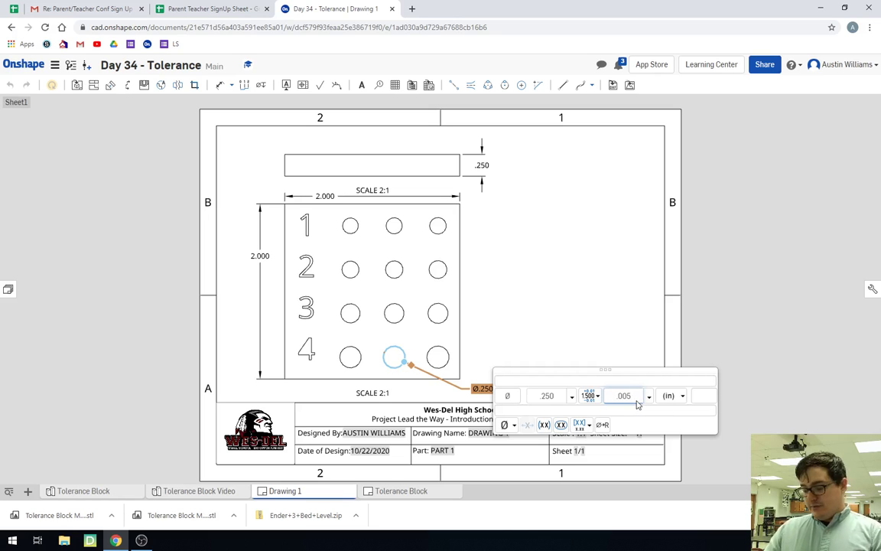
left_click(563, 334)
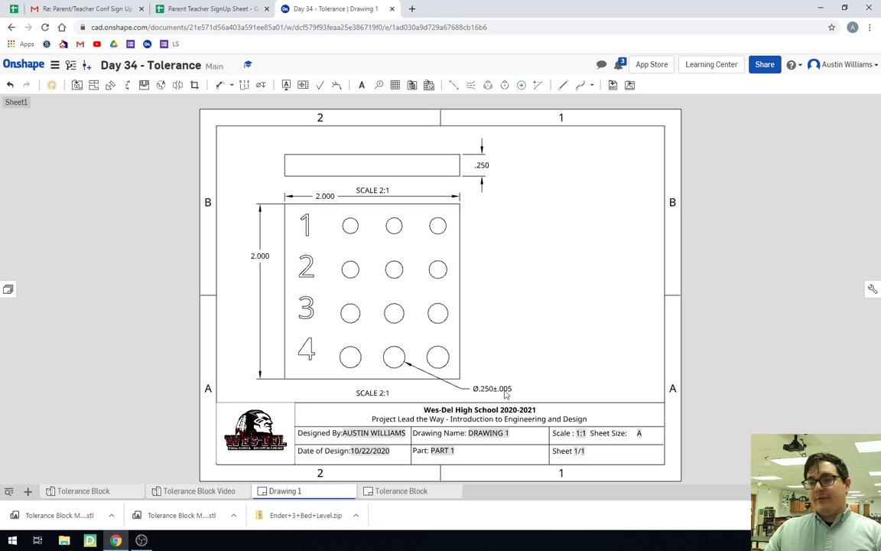
scroll(498, 389, "up", 1)
scroll(499, 389, "down", 1)
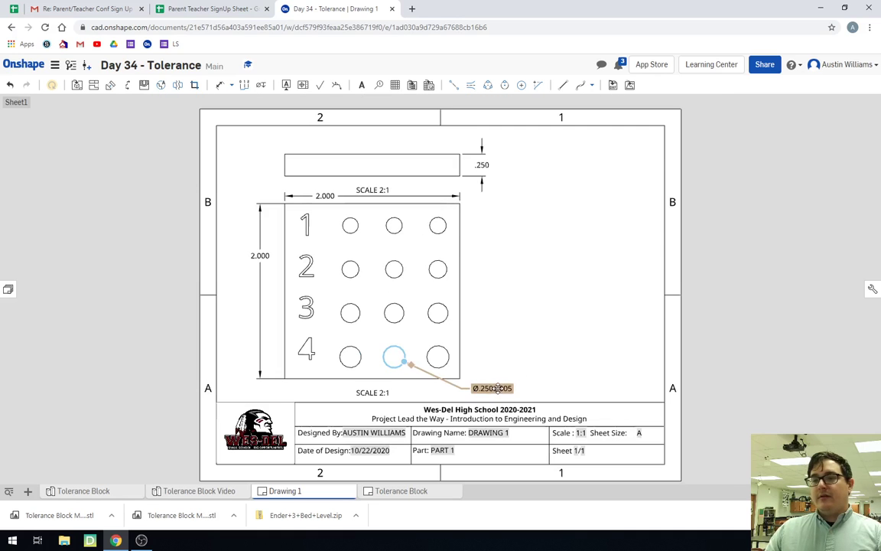
- Finish row 3's middle-hole Ø.225 diameter dimension with a Symmetrical ±.005 tolerance
key("d")
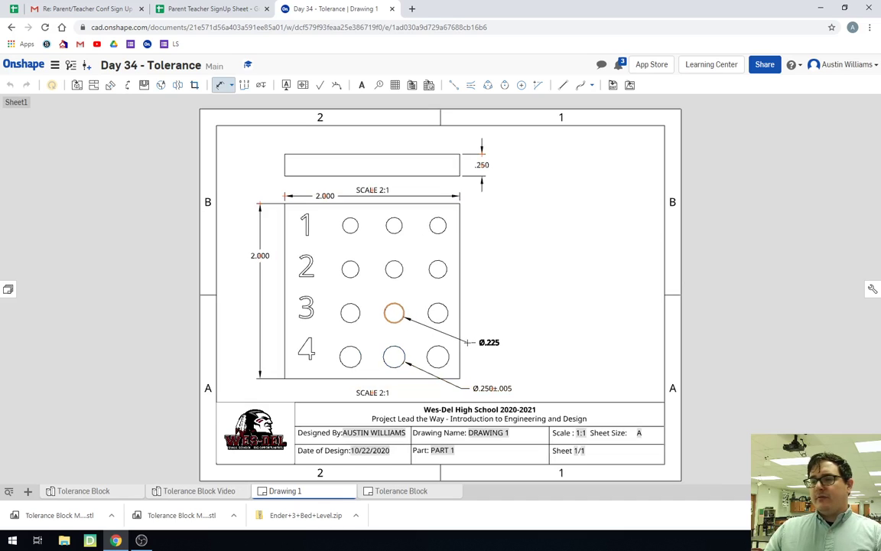
left_click(469, 342)
left_click(514, 325)
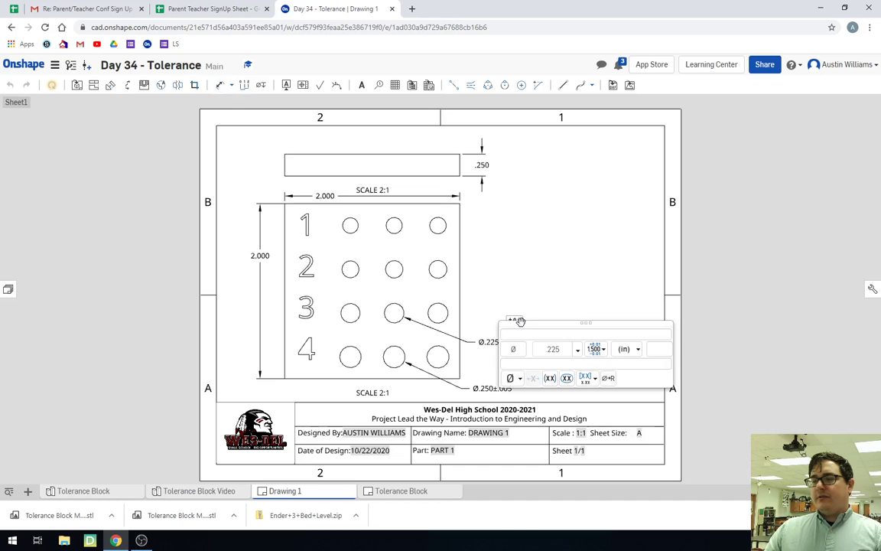
left_click(594, 349)
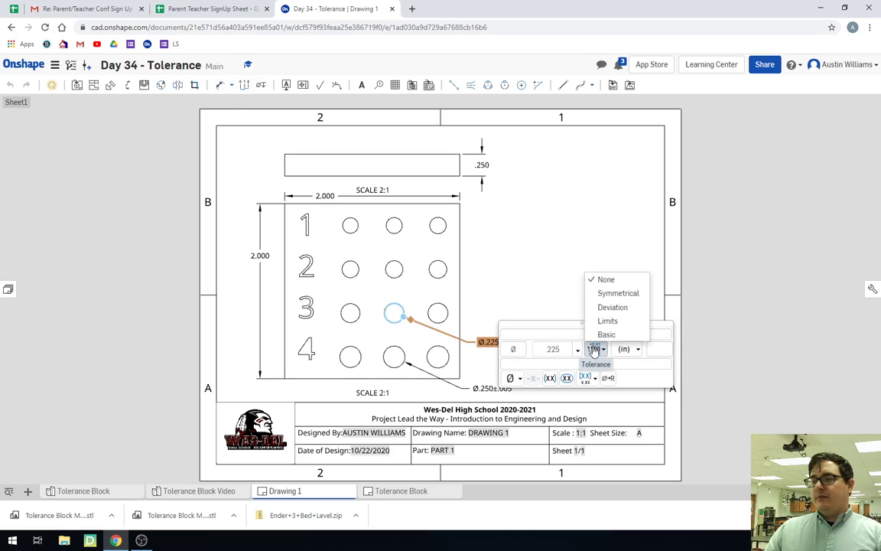
left_click(602, 293)
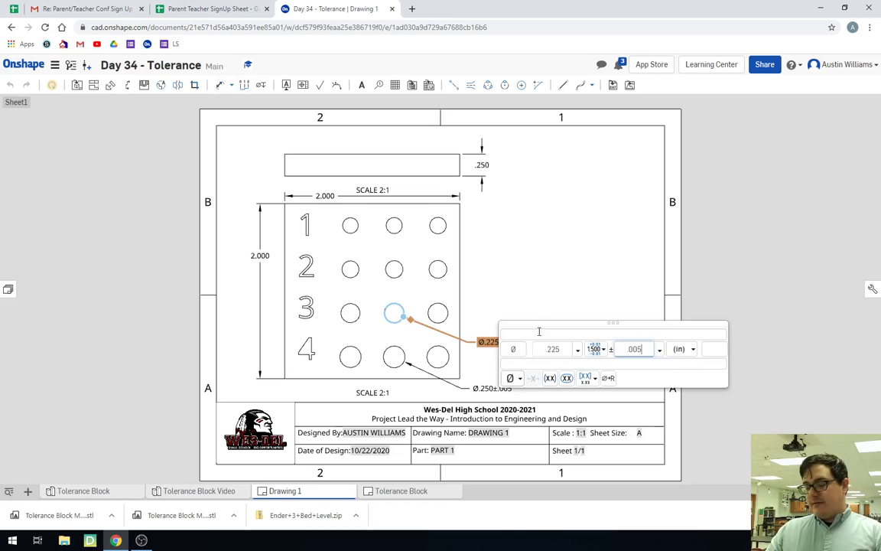
key("Return")
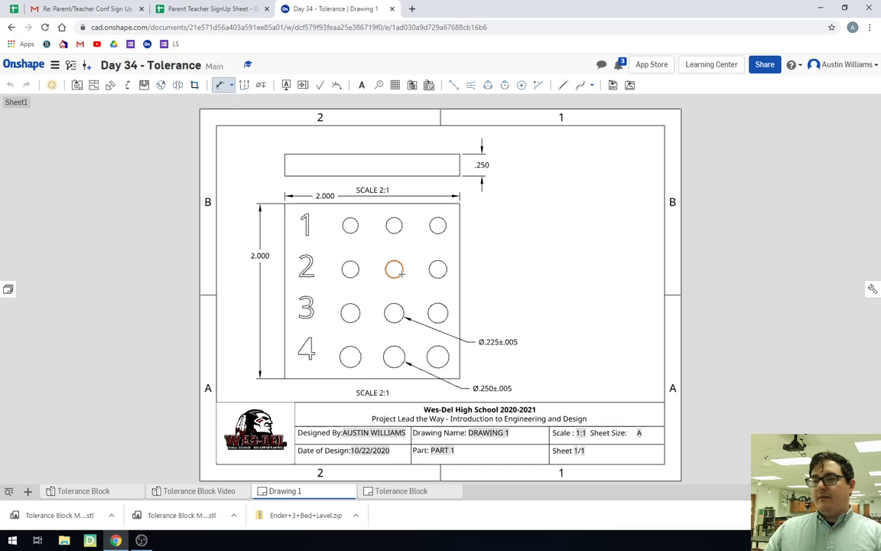
- Dimension row 2's middle hole as Ø.200 with a Symmetrical ±.005 tolerance
left_click(399, 273)
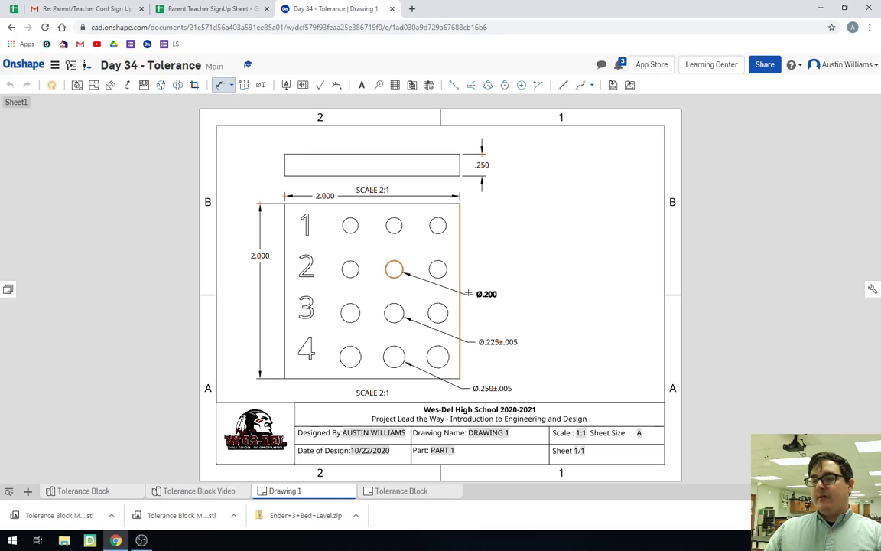
left_click(471, 291)
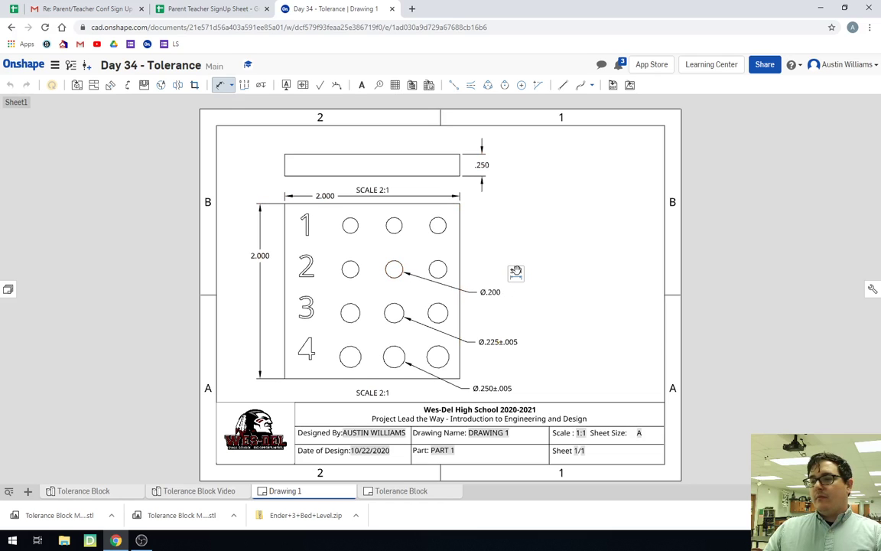
left_click(517, 271)
left_click(598, 298)
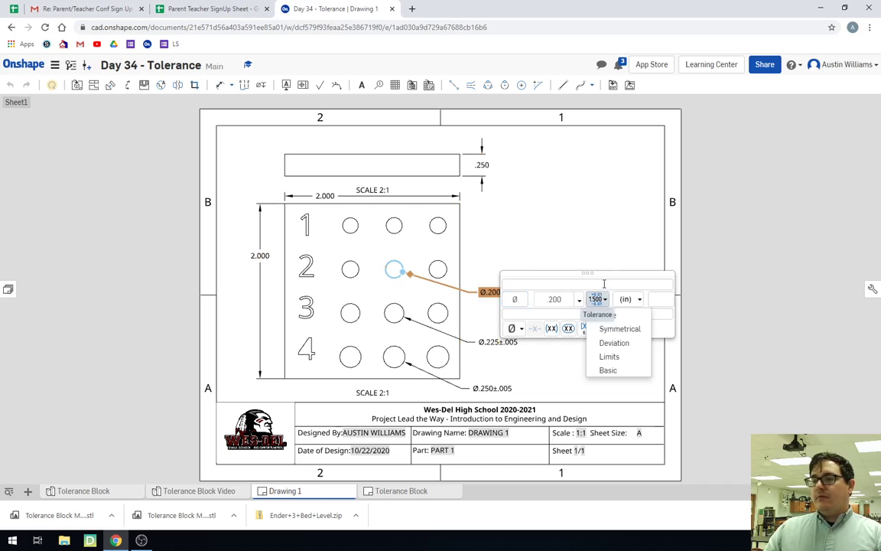
left_click(612, 328)
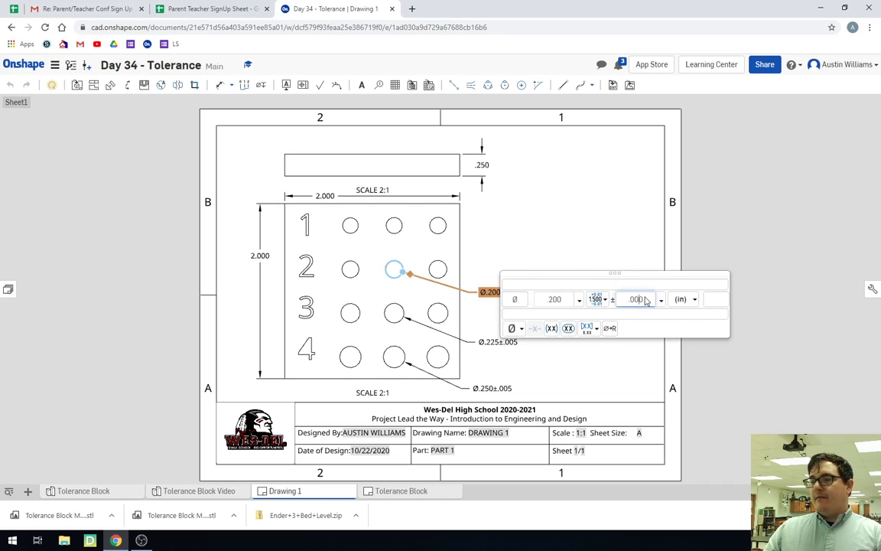
left_click(641, 299)
type(".005")
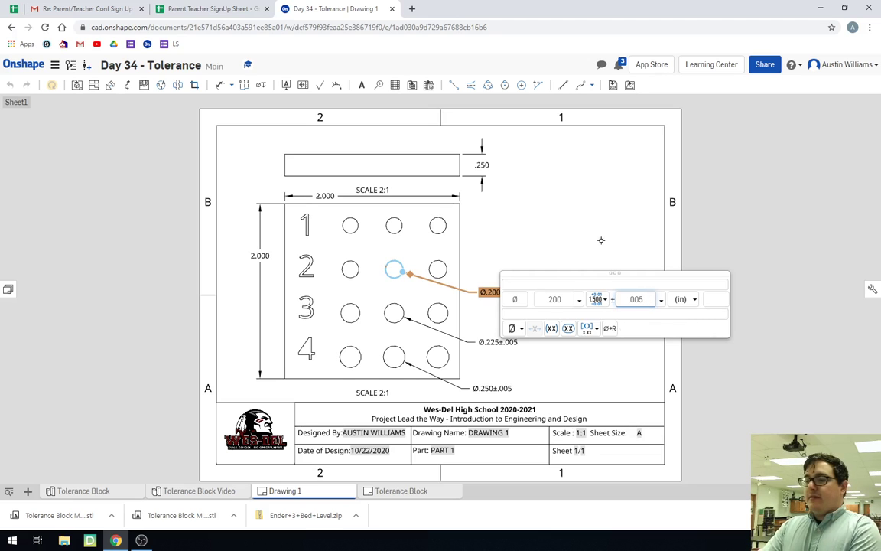
key("Return")
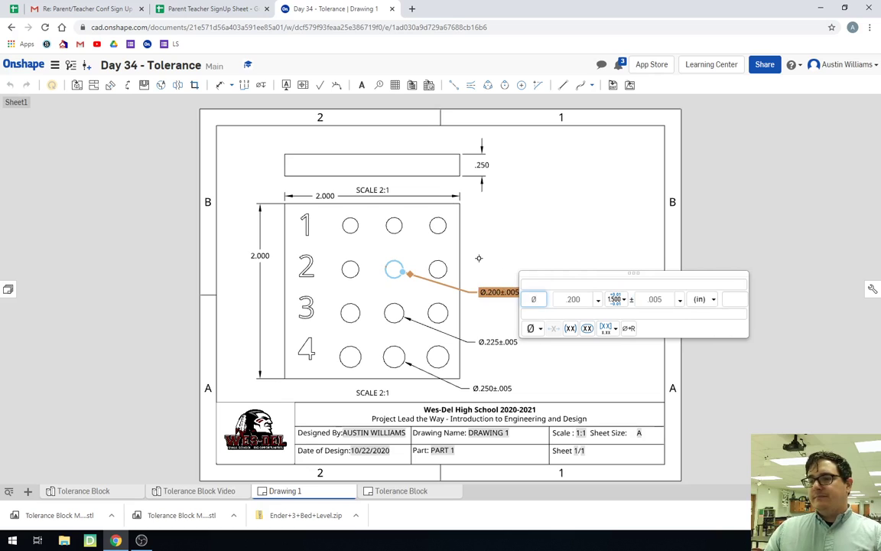
key("Escape")
- Dimension row 1's middle hole as Ø.185 with a Symmetrical ±.005 tolerance
key("d")
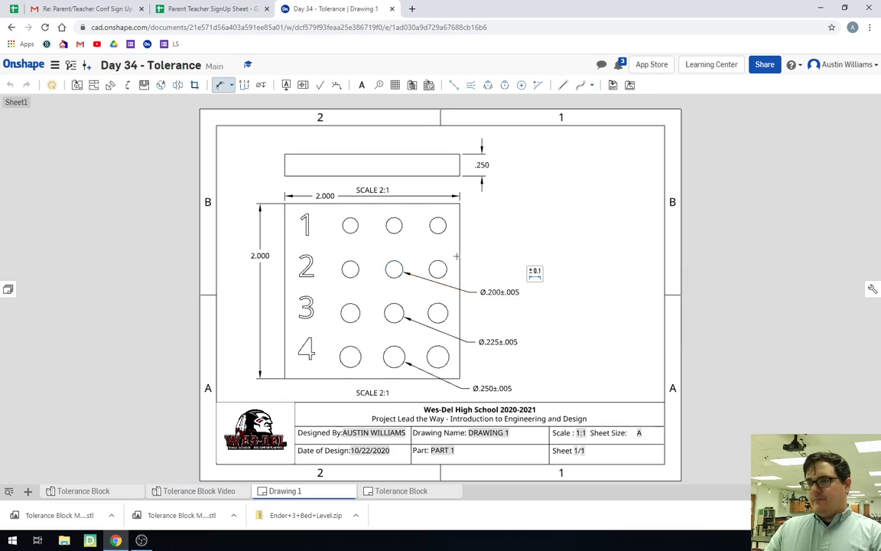
left_click(394, 231)
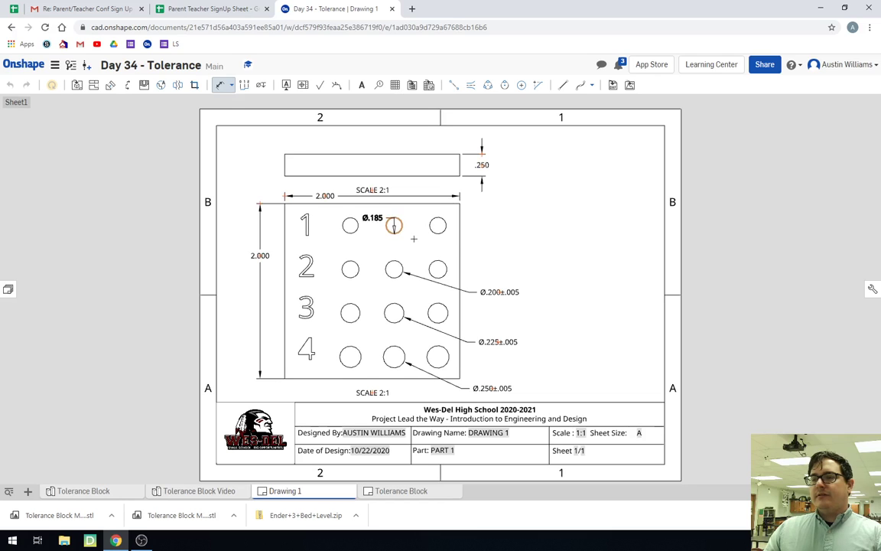
left_click(479, 247)
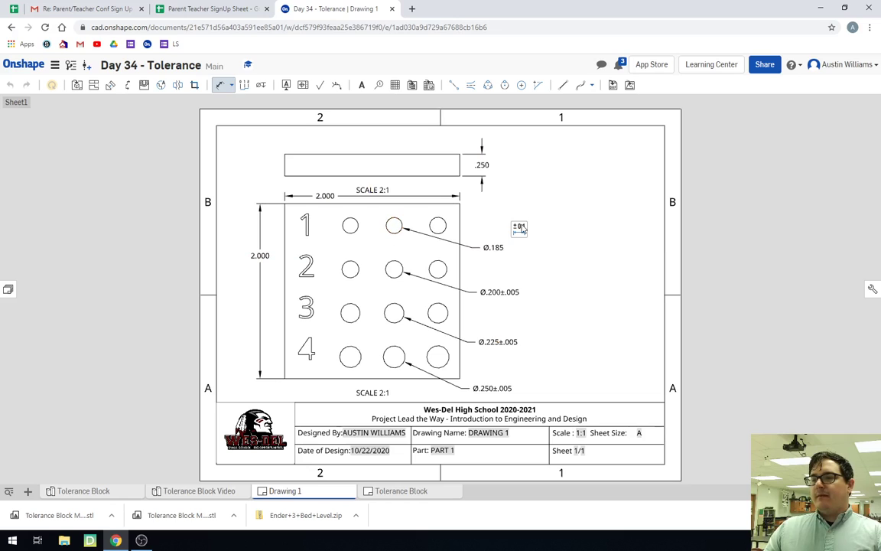
left_click(520, 227)
left_click(601, 254)
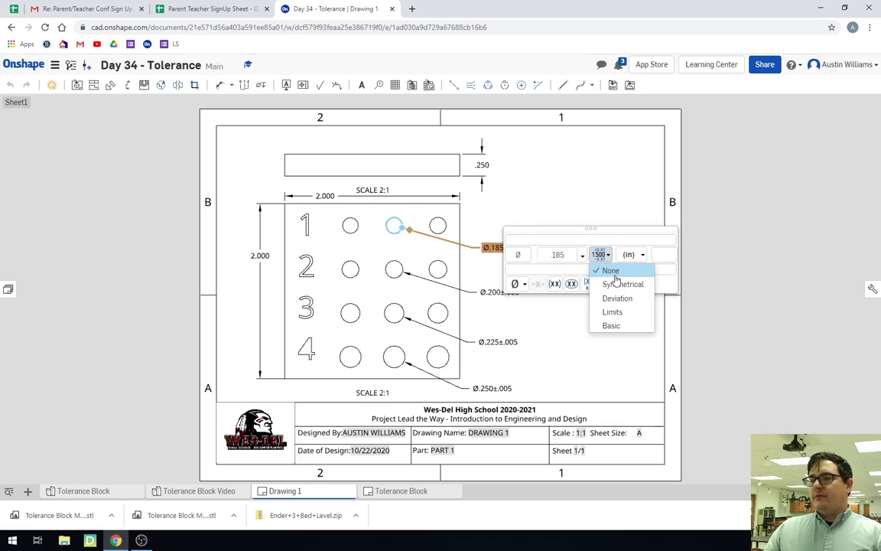
left_click(617, 284)
left_click(641, 255)
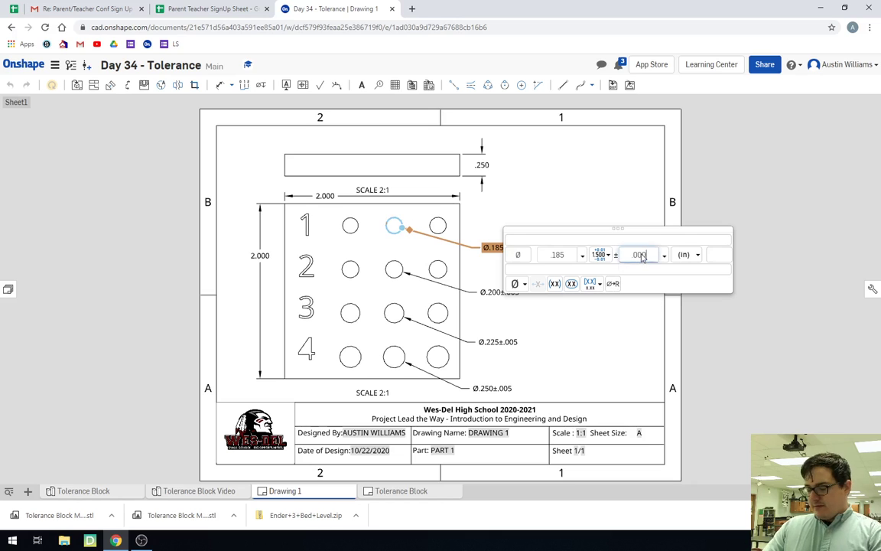
key("BackSpace")
type("5")
key("Return")
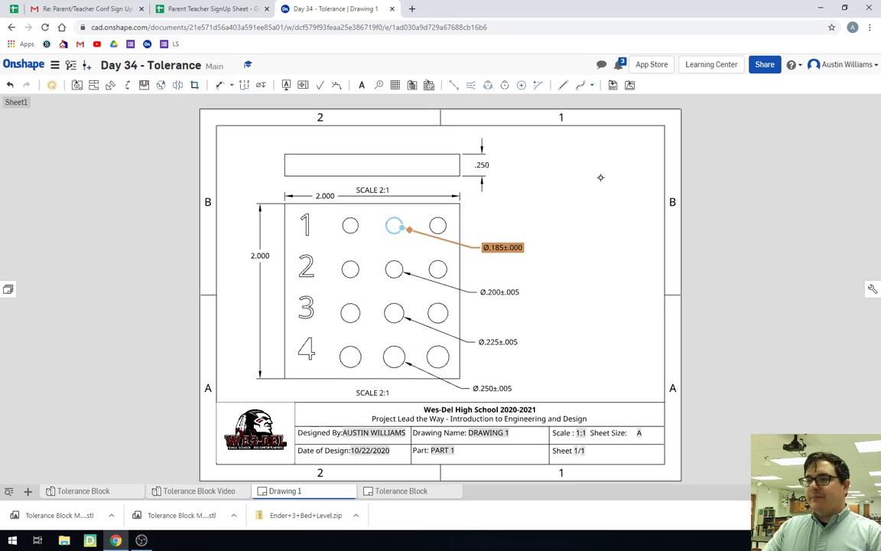
- Delete the stray front view and project an isometric view from the main view at top right
left_click(76, 87)
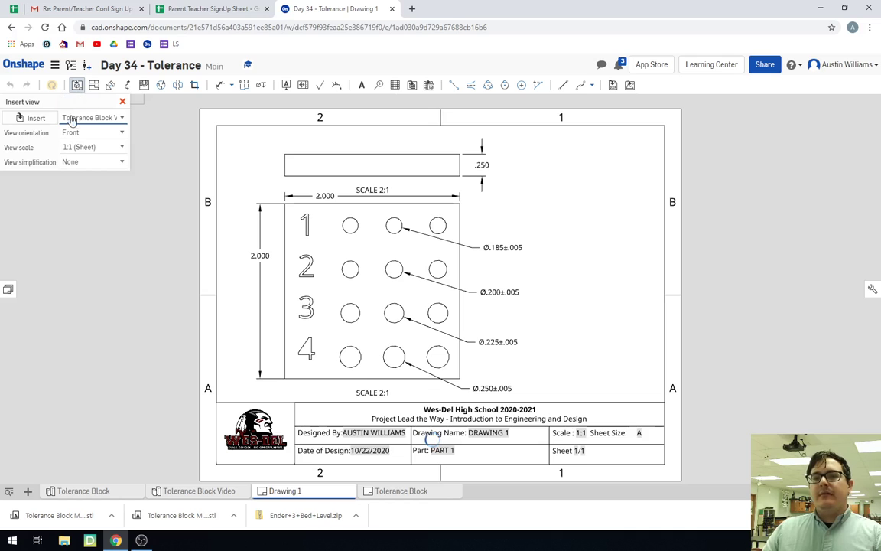
left_click(186, 140)
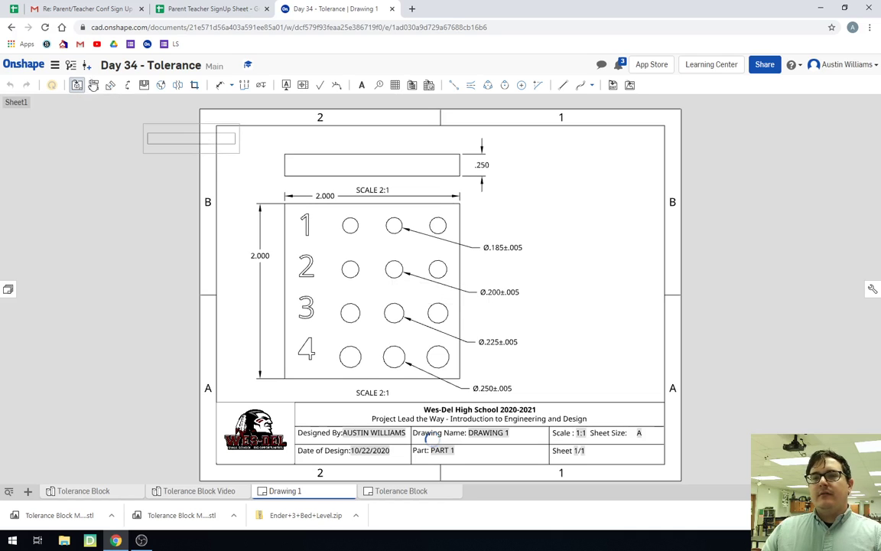
left_click(93, 84)
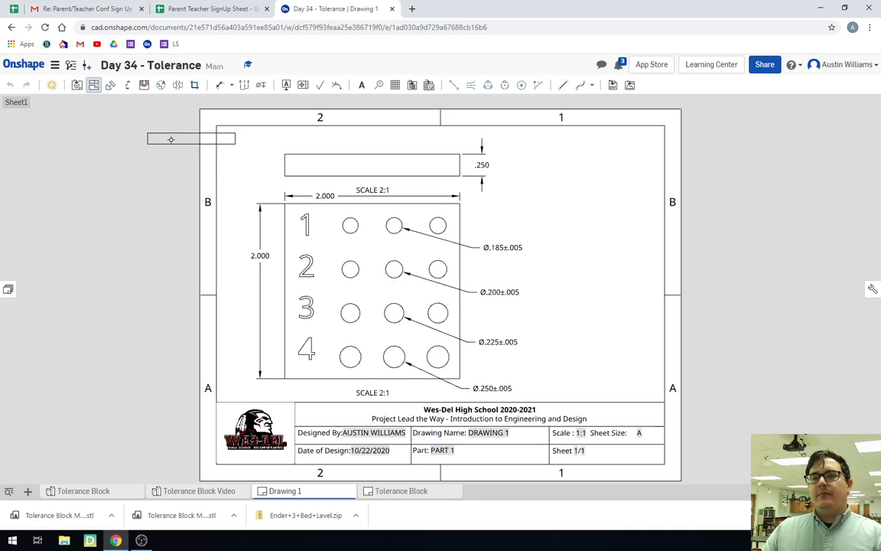
key("Escape")
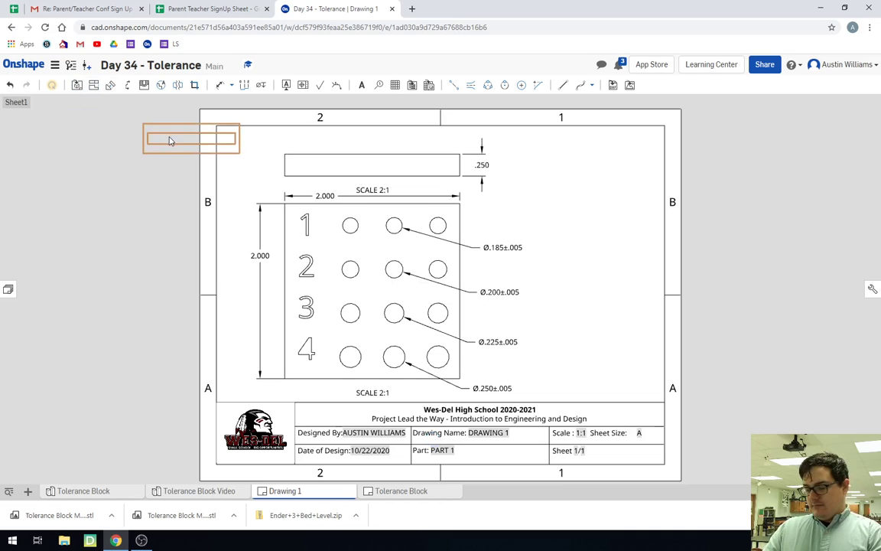
key("Delete")
left_click(94, 84)
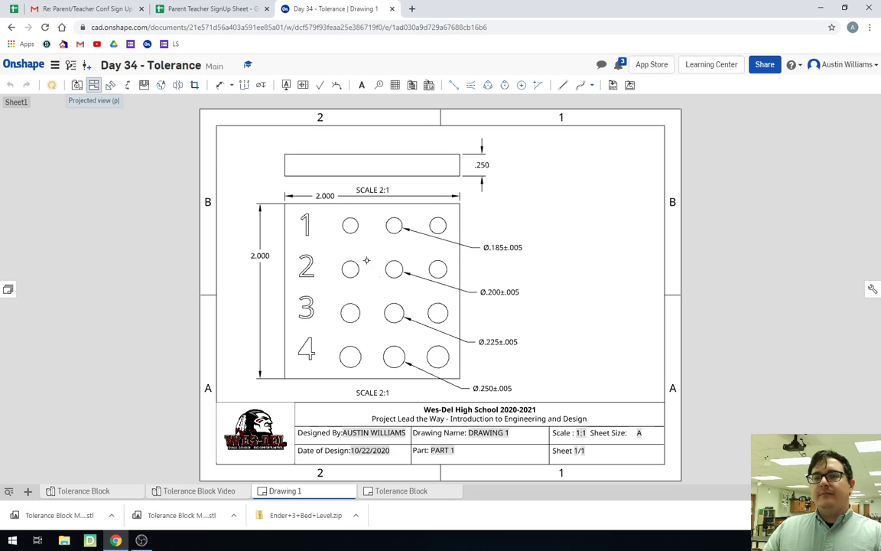
left_click(430, 282)
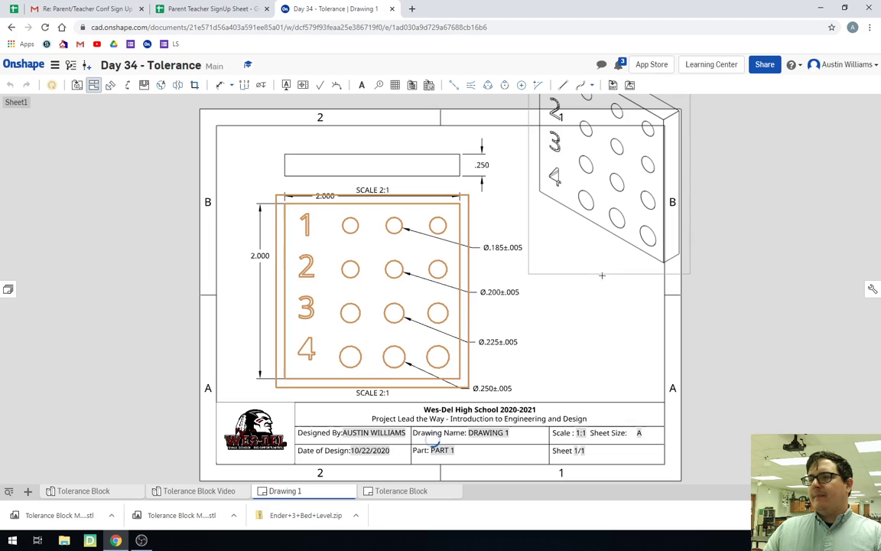
left_click(595, 179)
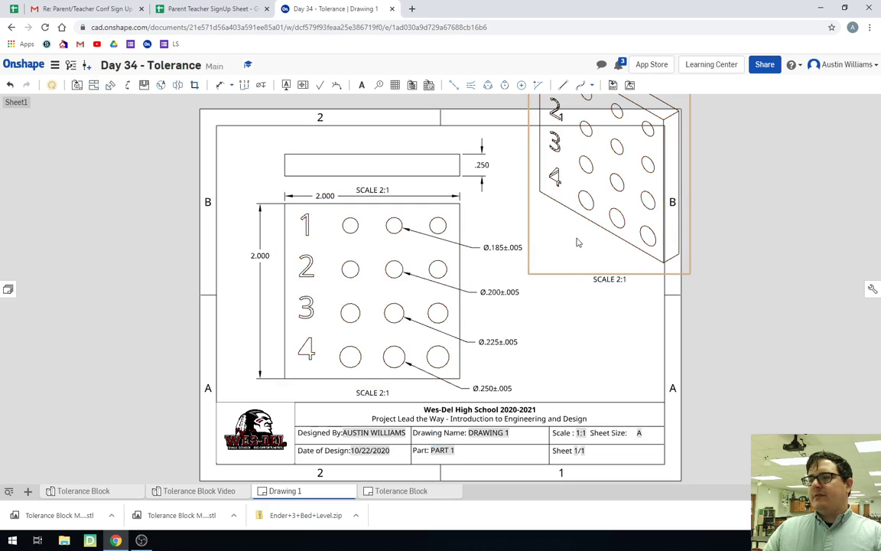
- Set the isometric view's scale to 1:1 (Sheet)
double_click(549, 242)
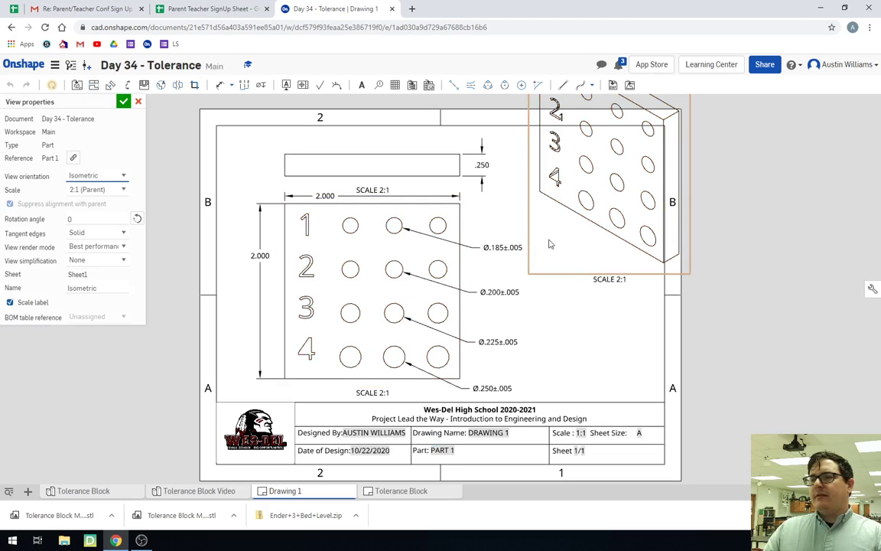
left_click(98, 190)
left_click(102, 218)
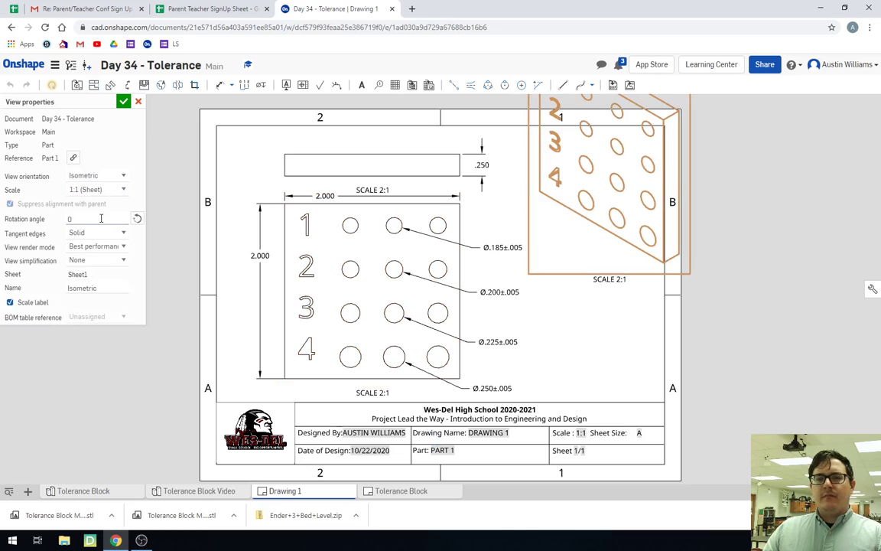
left_click(122, 103)
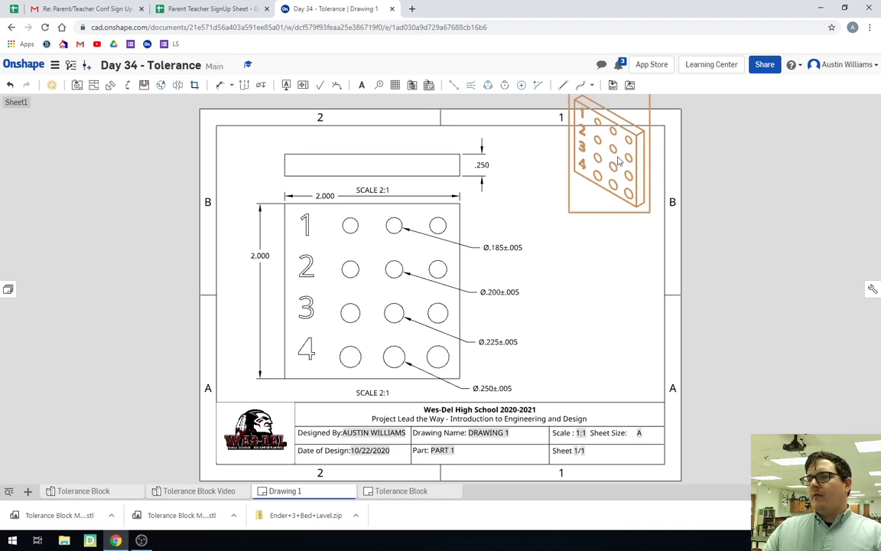
- Move the isometric view inside the top-right border and show it shaded
left_click_drag(616, 174, 591, 208)
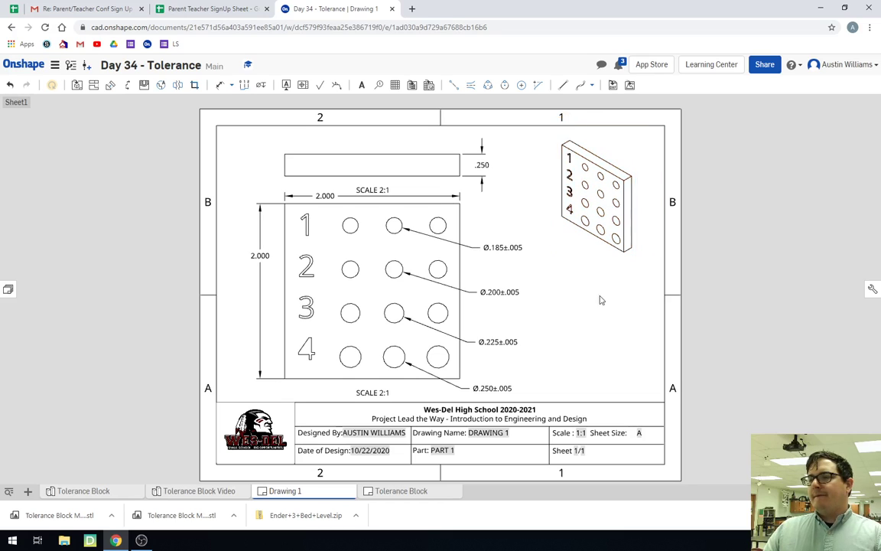
right_click(585, 250)
left_click(621, 258)
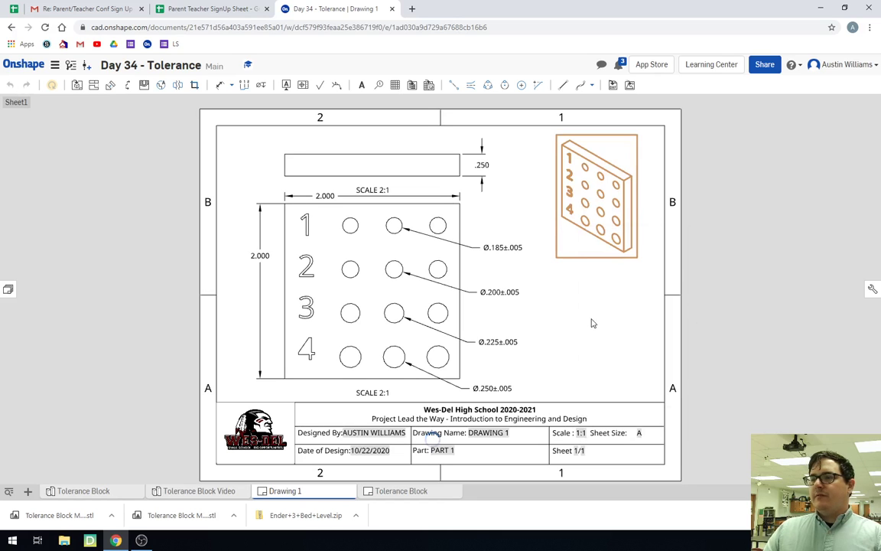